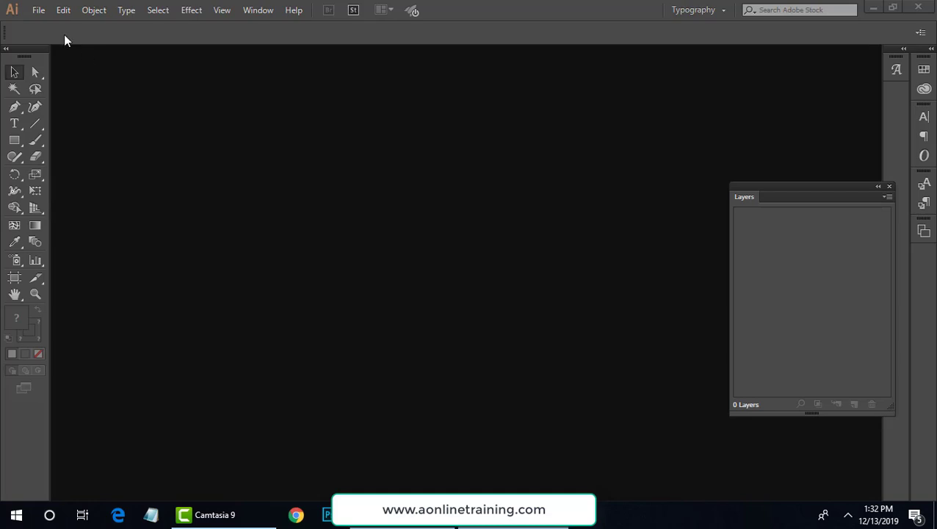
# Open the dress reference image 33 and the croquis image from the Nigerian banquet formal wax dress folder
pyautogui.click(39, 10)
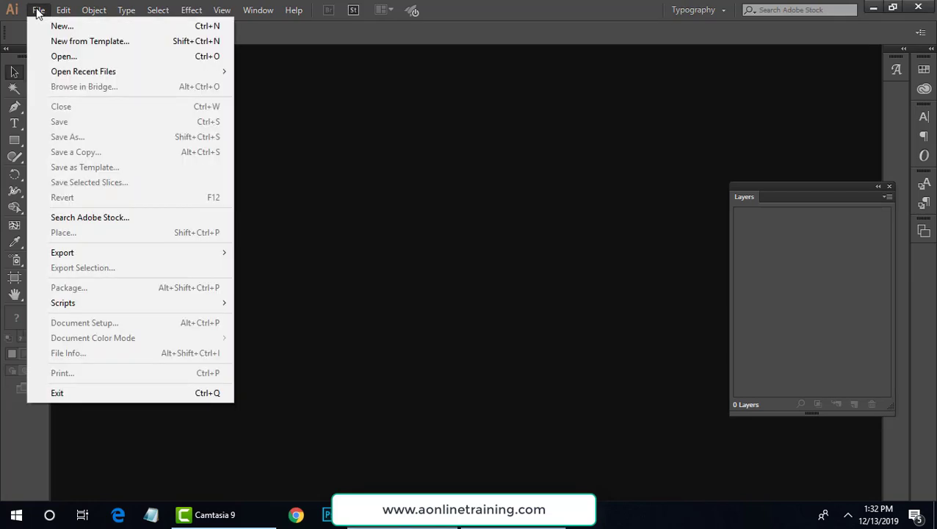
pyautogui.click(63, 57)
pyautogui.doubleClick(415, 116)
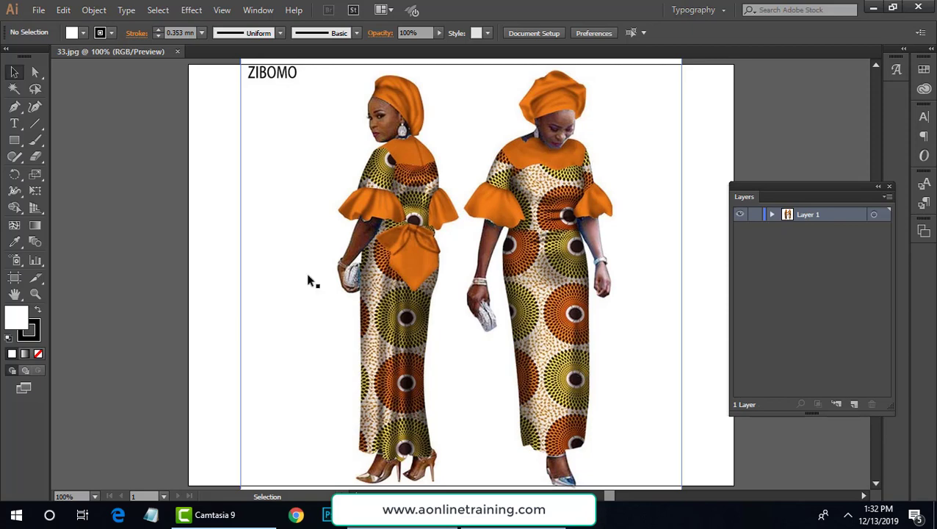
pyautogui.click(38, 11)
pyautogui.click(57, 57)
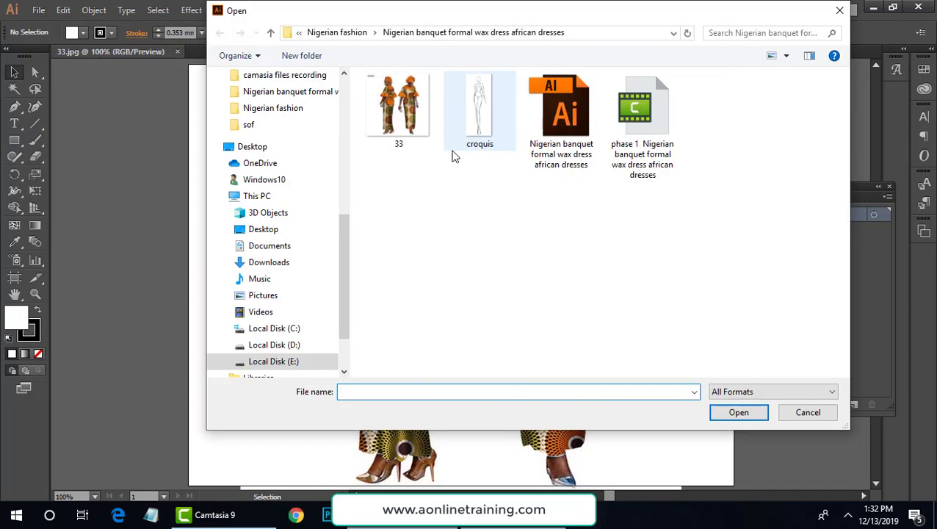
pyautogui.doubleClick(479, 104)
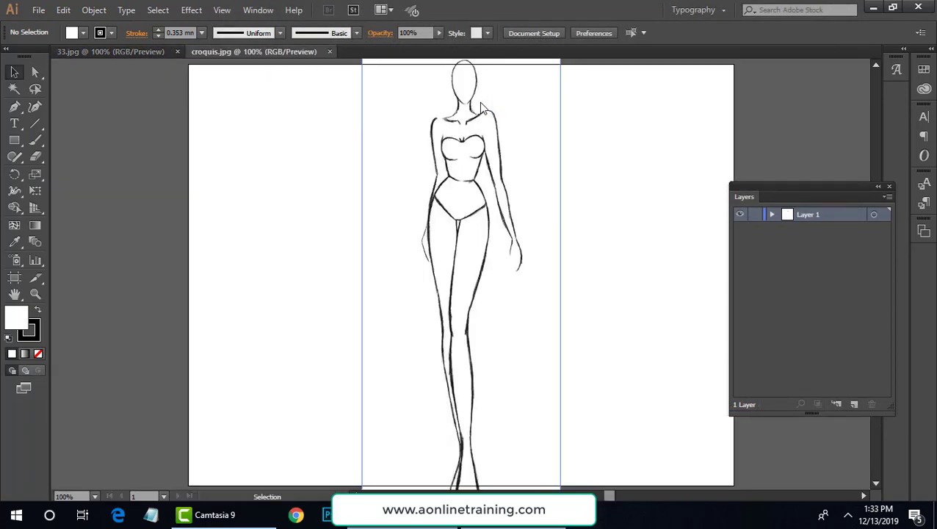
# Tile the two documents side by side, narrow the reference pane, and frame the dresses and the full croquis in their panes
pyautogui.click(254, 14)
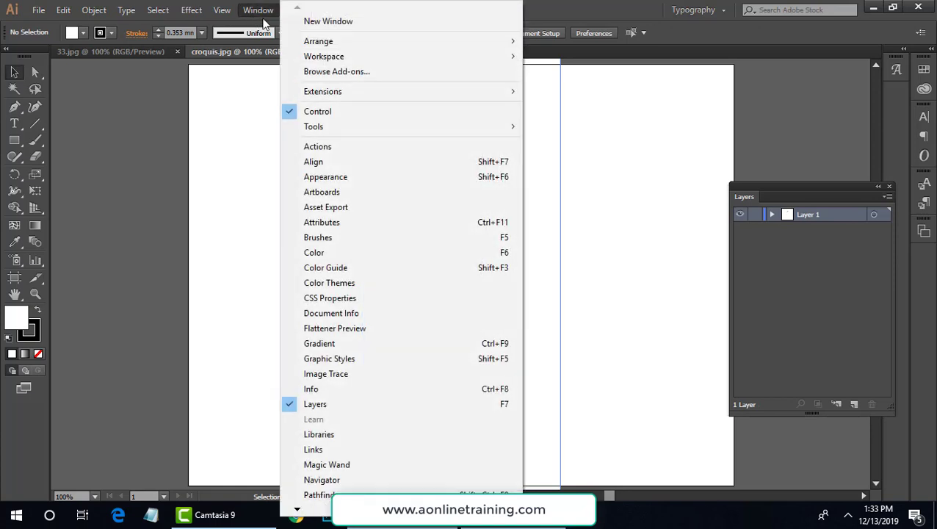
pyautogui.moveTo(327, 44)
pyautogui.click(545, 58)
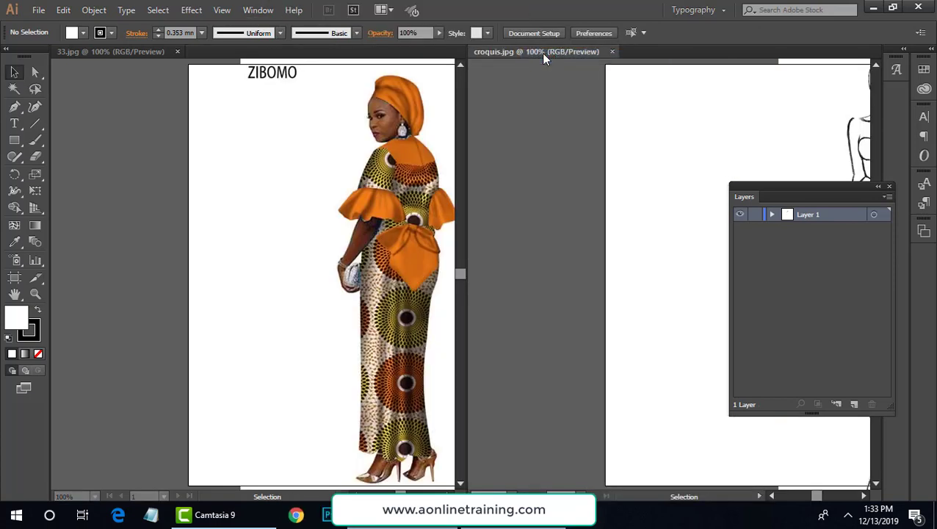
pyautogui.click(347, 203)
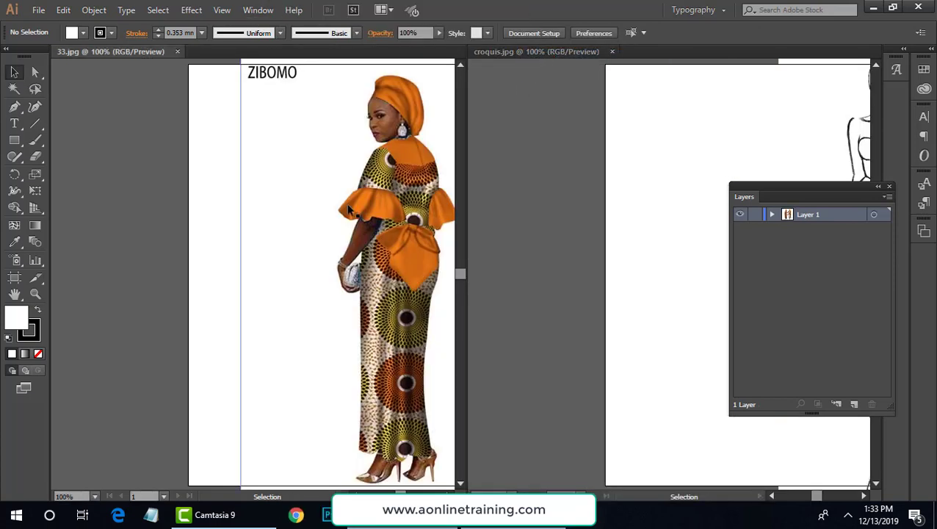
pyautogui.moveTo(346, 202); pyautogui.dragTo(126, 202)
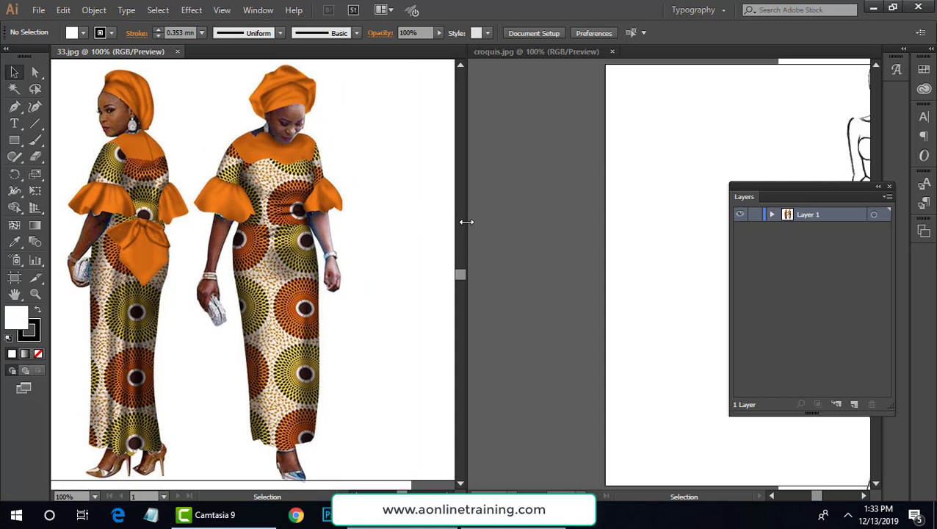
pyautogui.moveTo(466, 222); pyautogui.dragTo(367, 223)
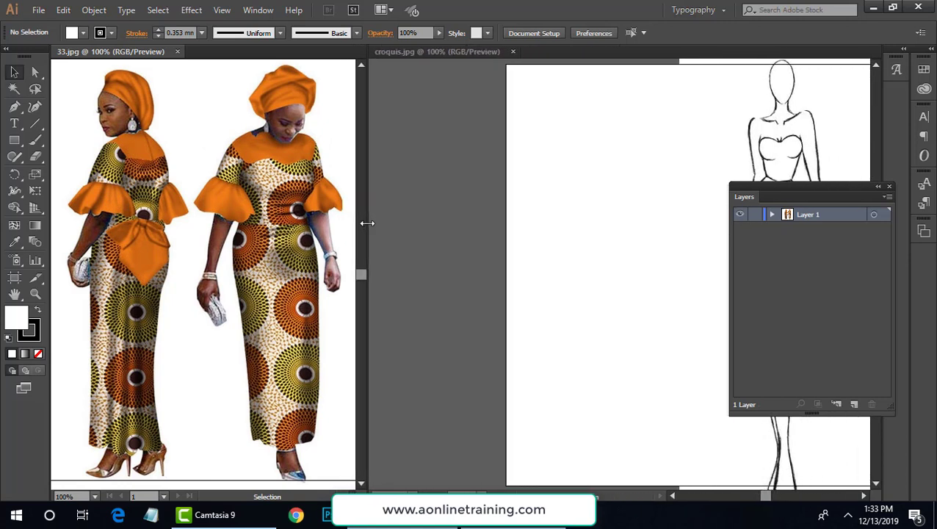
pyautogui.click(512, 231)
pyautogui.moveTo(573, 228); pyautogui.dragTo(435, 234)
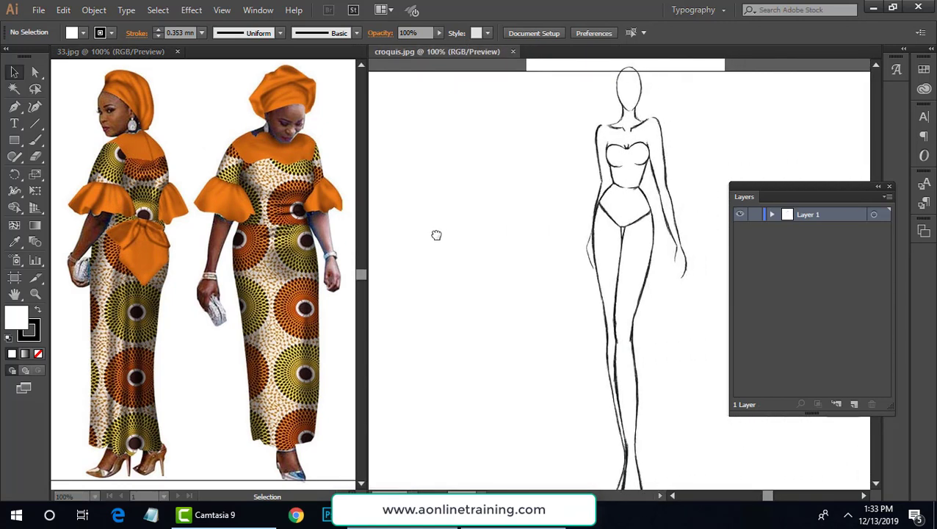
pyautogui.hotkey('ctrl', '-')
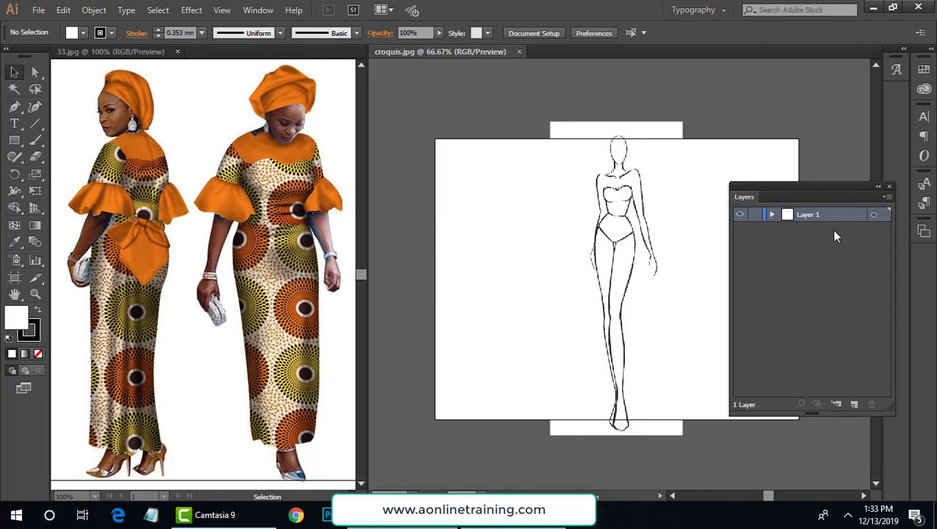
# Move the Layers panel lower and away from the croquis figure
pyautogui.moveTo(799, 193); pyautogui.dragTo(821, 277)
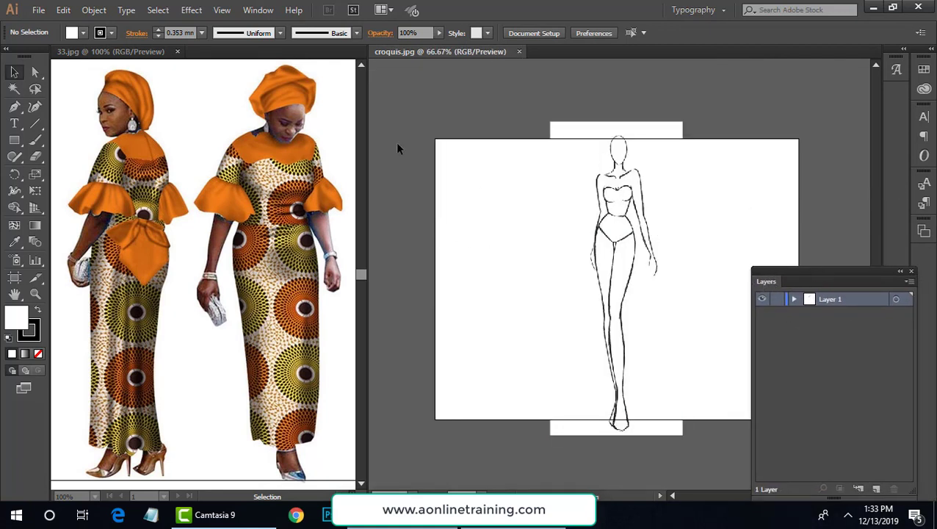
pyautogui.click(248, 17)
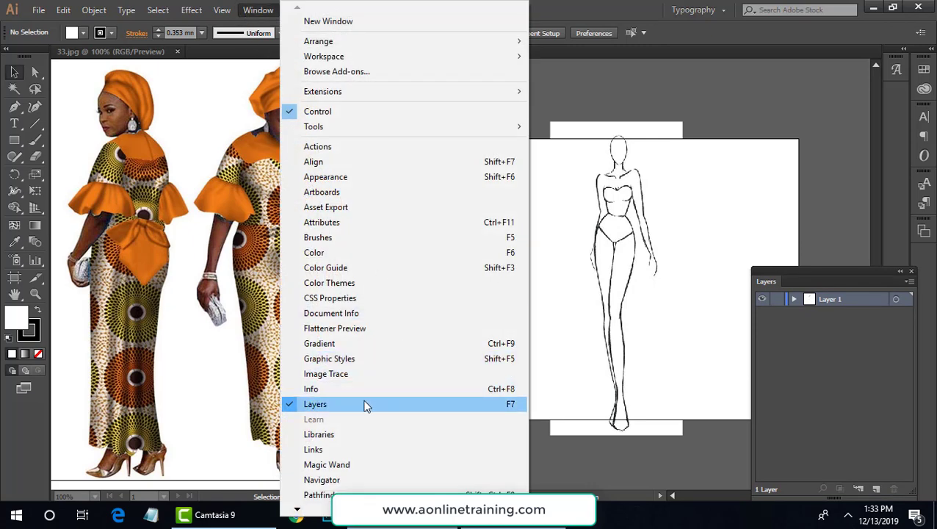
pyautogui.moveTo(783, 271); pyautogui.dragTo(802, 252)
pyautogui.moveTo(631, 237); pyautogui.dragTo(620, 234)
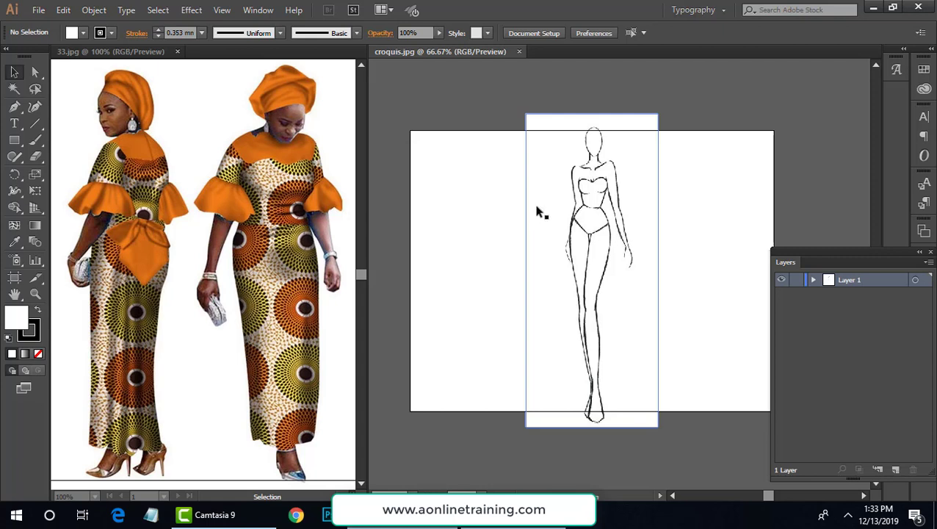
# Resize the croquis artboard to a tall portrait format of about 402 by 804 px enclosing the whole figure
pyautogui.click(571, 124)
pyautogui.click(573, 128)
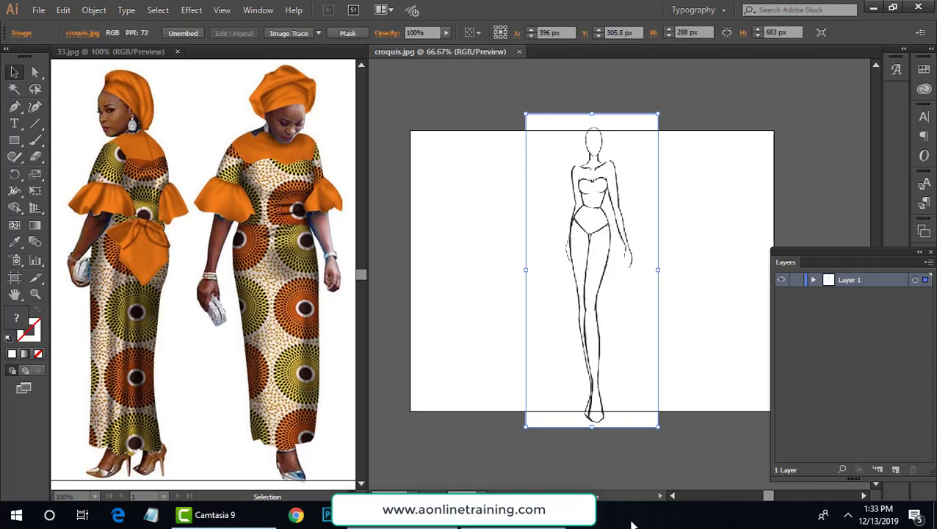
pyautogui.click(16, 279)
pyautogui.moveTo(594, 131); pyautogui.dragTo(595, 81)
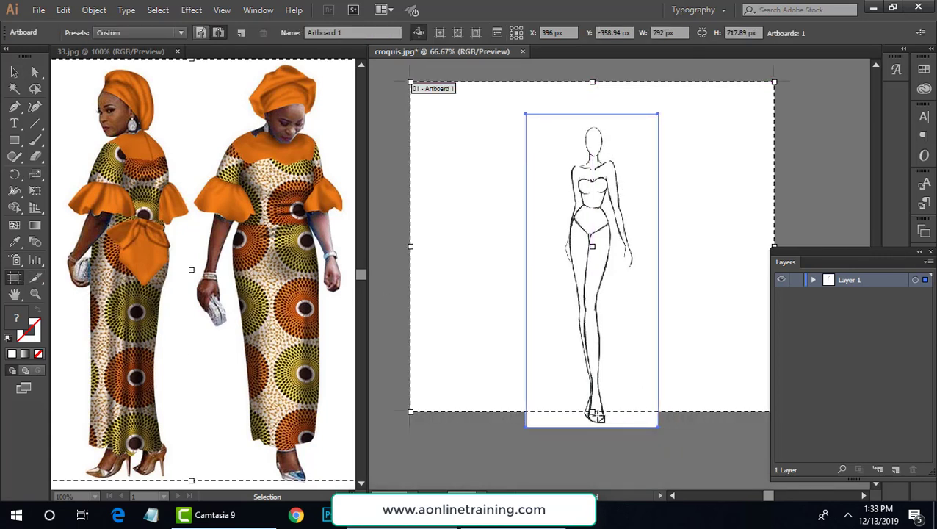
pyautogui.moveTo(592, 412); pyautogui.dragTo(593, 450)
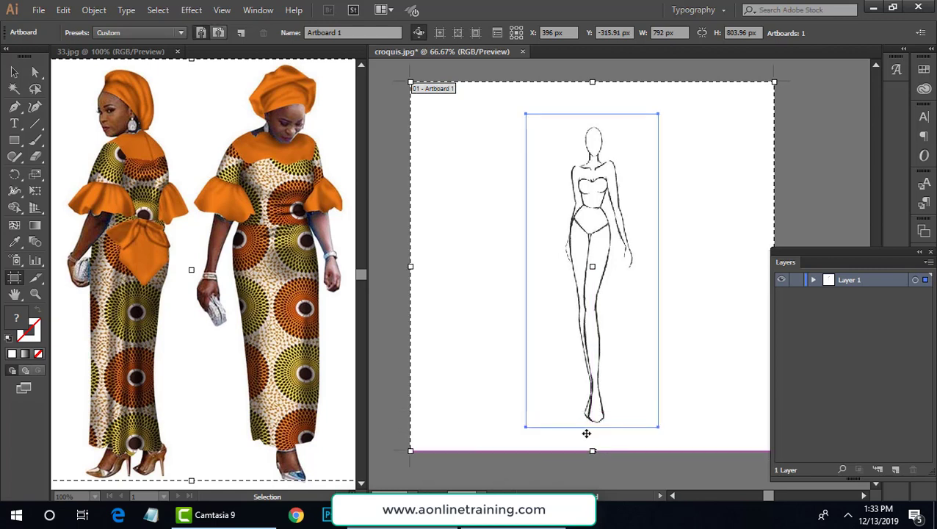
pyautogui.moveTo(410, 266); pyautogui.dragTo(499, 267)
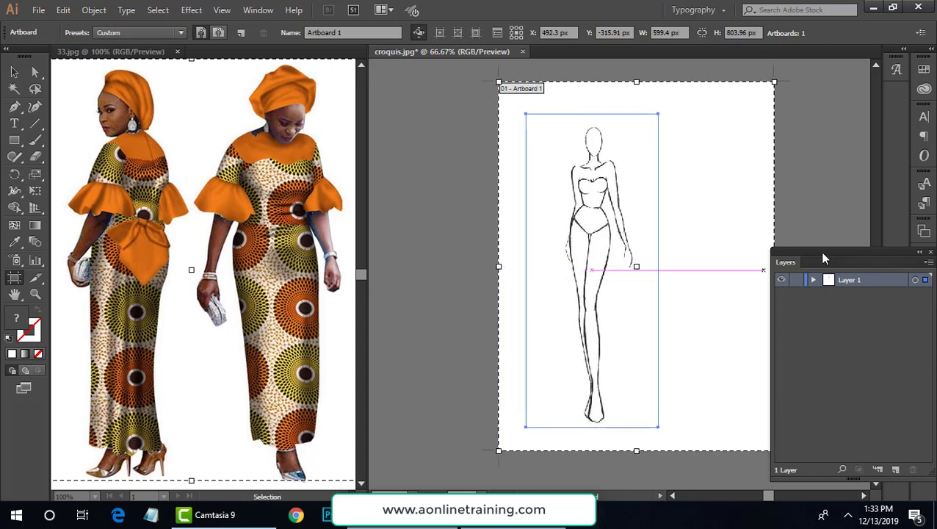
pyautogui.moveTo(826, 255); pyautogui.dragTo(683, 268)
pyautogui.press('Return')
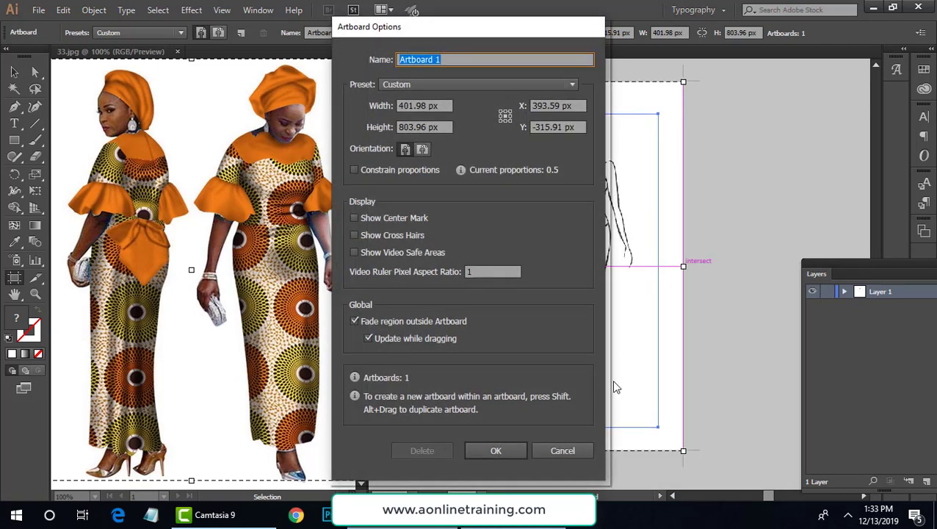
pyautogui.click(488, 450)
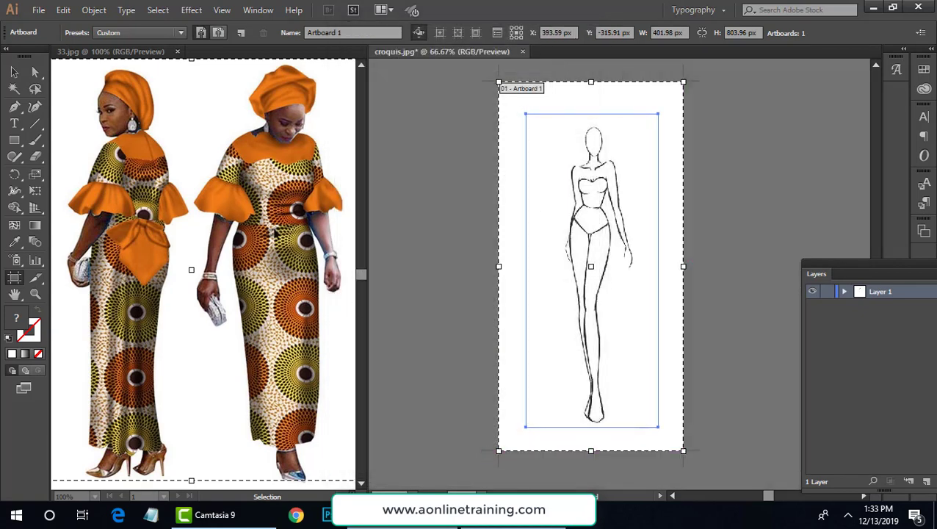
pyautogui.click(17, 71)
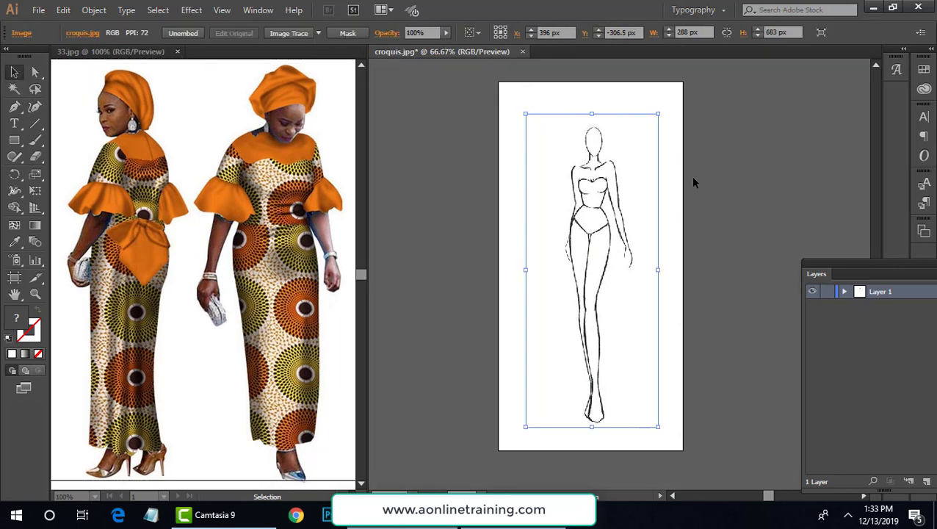
pyautogui.click(731, 190)
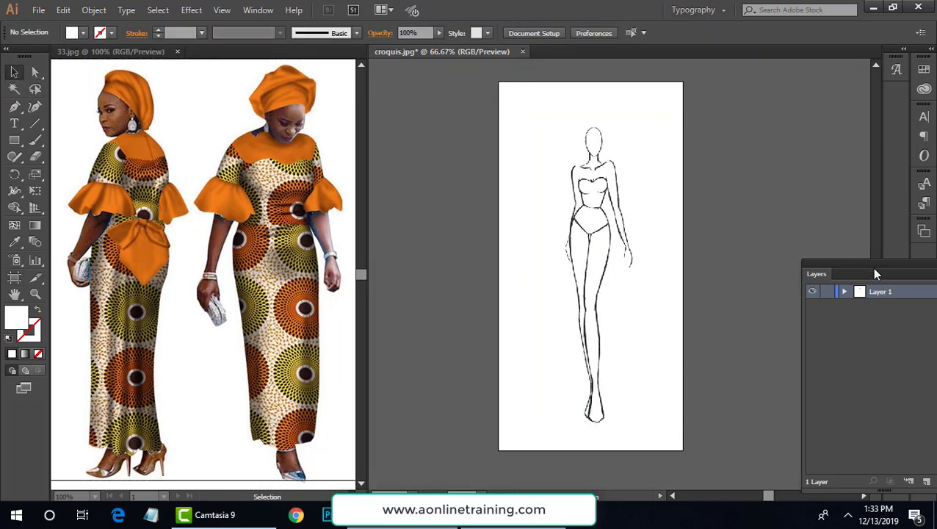
# Enlarge the croquis image proportionally from its centre to about 304 by 721 px within the artboard
pyautogui.click(649, 148)
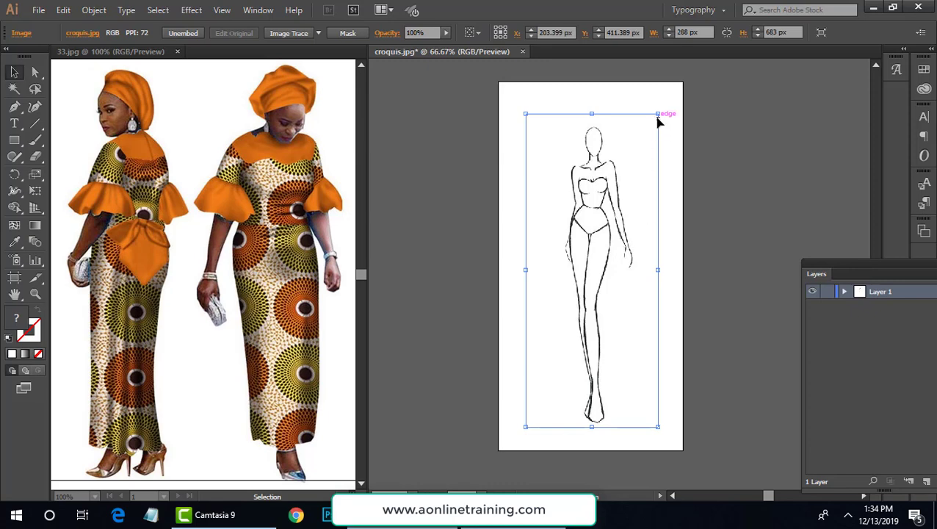
pyautogui.moveTo(659, 114); pyautogui.dragTo(667, 106)
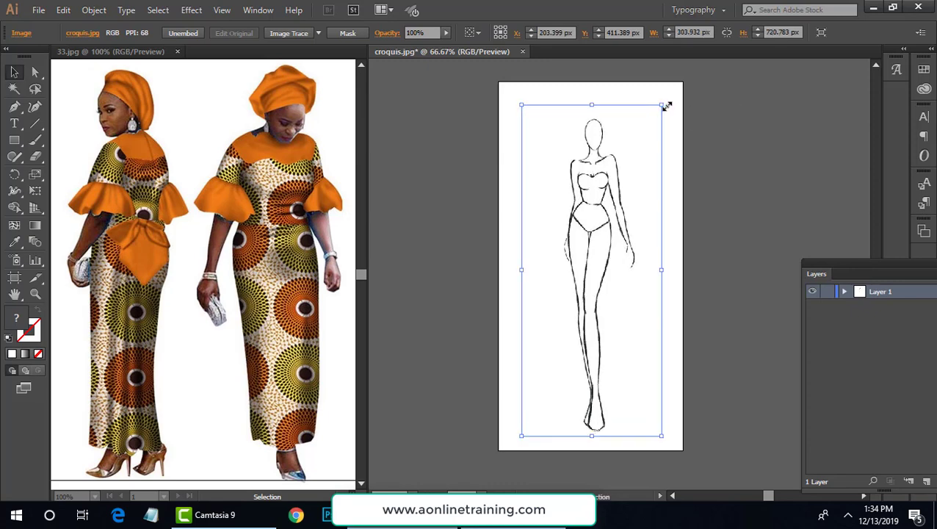
pyautogui.press('Return')
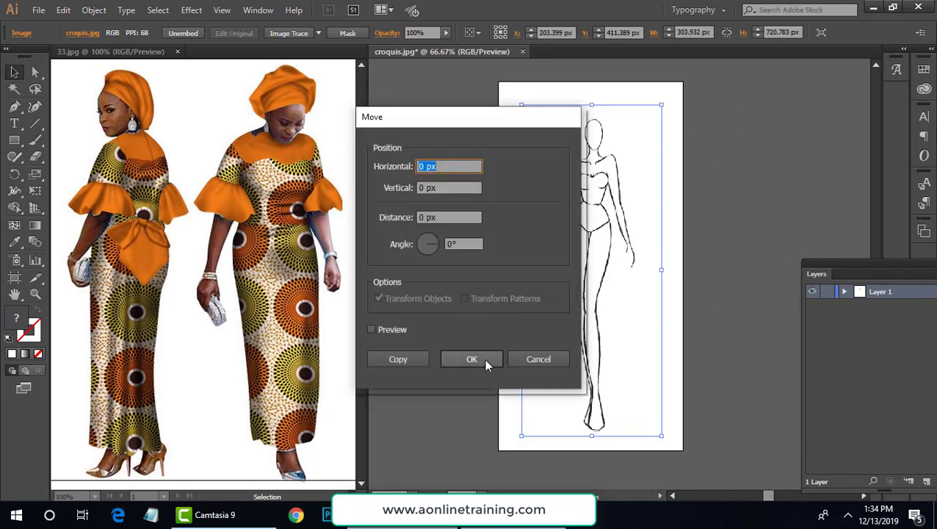
pyautogui.click(531, 358)
pyautogui.click(769, 358)
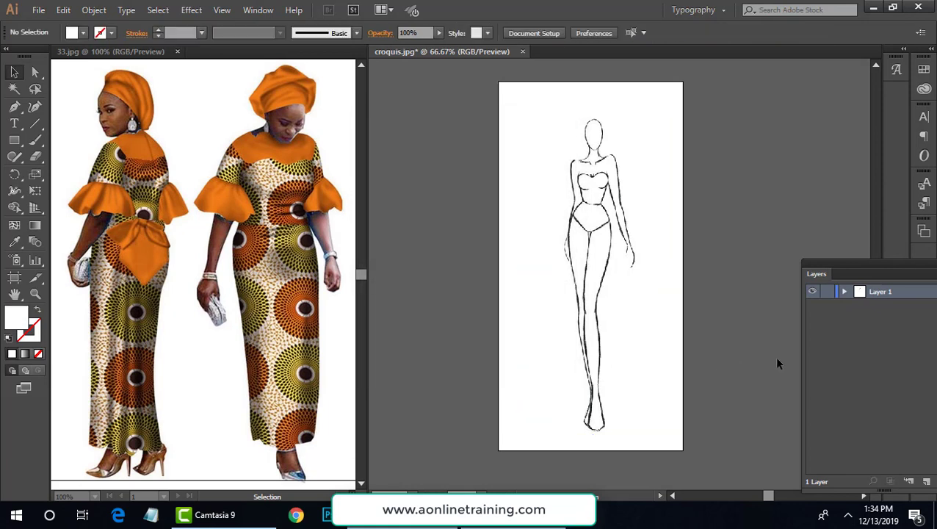
# Lock Layer 1 containing the croquis and add a new layer above it
pyautogui.moveTo(844, 270); pyautogui.dragTo(783, 176)
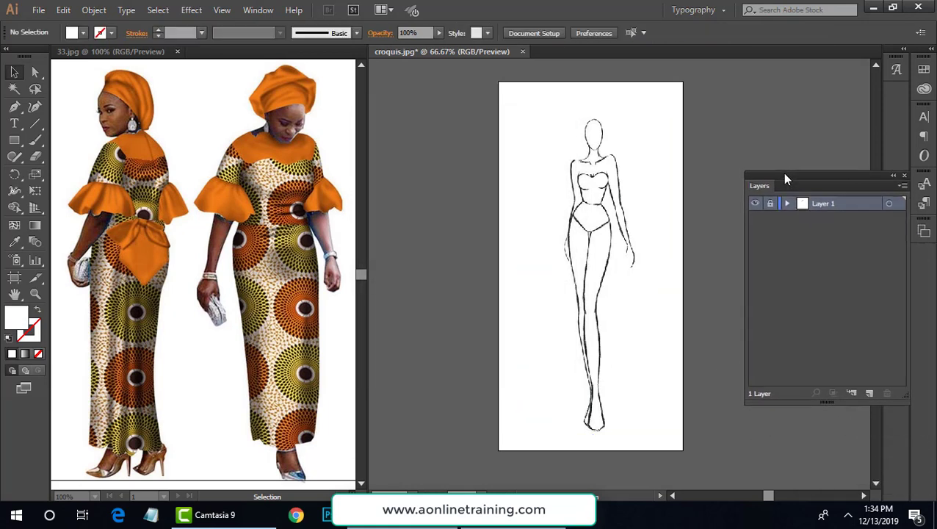
pyautogui.moveTo(656, 264); pyautogui.dragTo(645, 268)
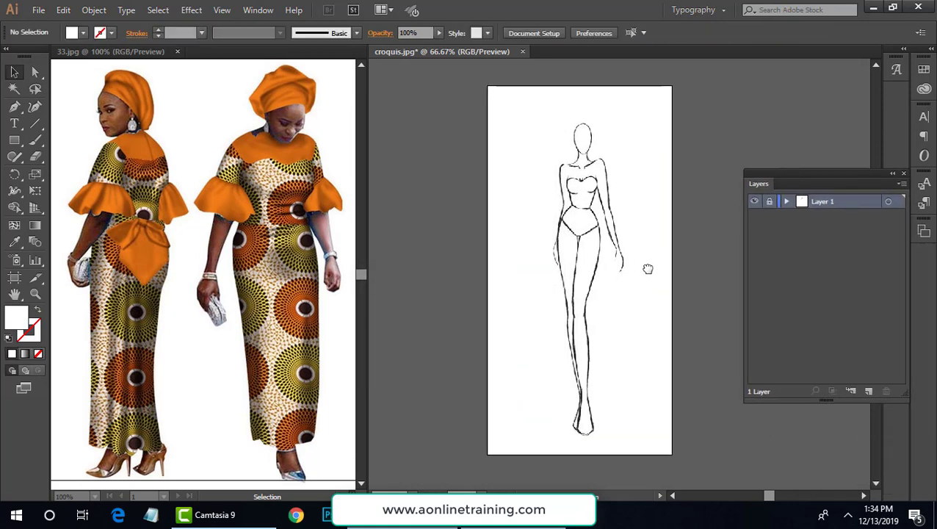
pyautogui.click(869, 392)
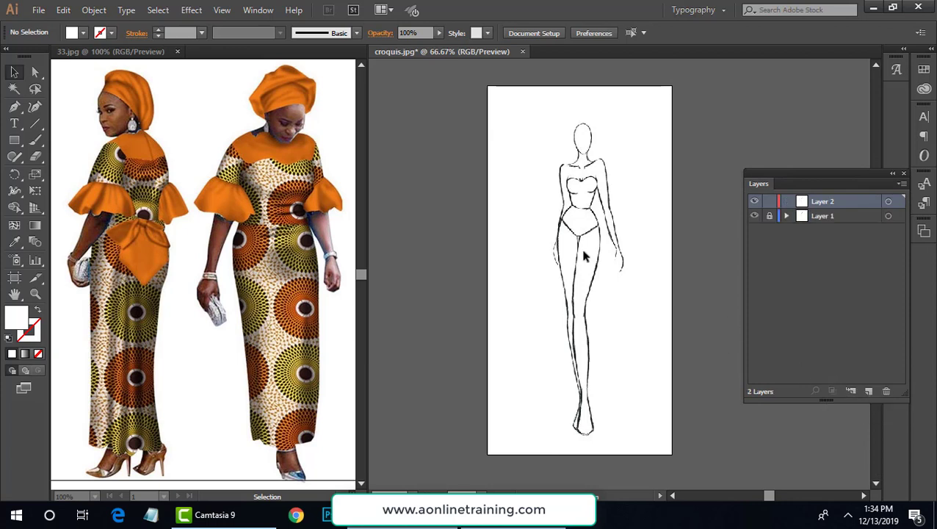
# Rename the new layer above the locked croquis layer as "head wrap"
pyautogui.hotkey('ctrl', '+')
pyautogui.moveTo(591, 198); pyautogui.dragTo(597, 275)
pyautogui.hotkey('ctrl', '+')
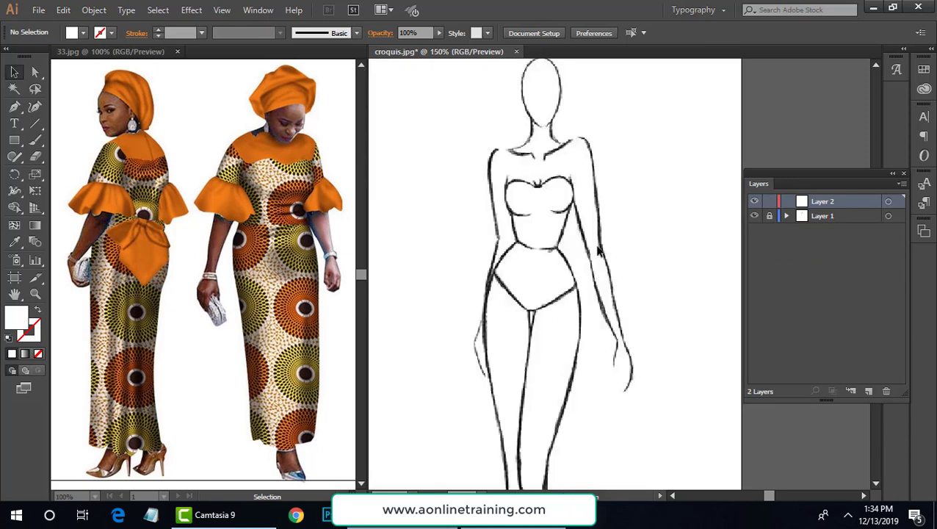
pyautogui.moveTo(591, 209); pyautogui.dragTo(604, 273)
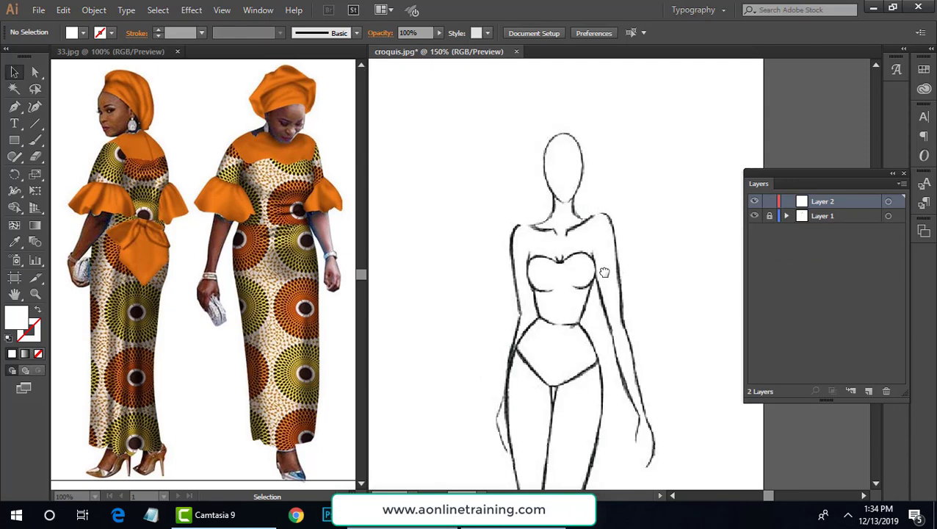
pyautogui.hotkey('ctrl', '+')
pyautogui.moveTo(573, 181); pyautogui.dragTo(577, 209)
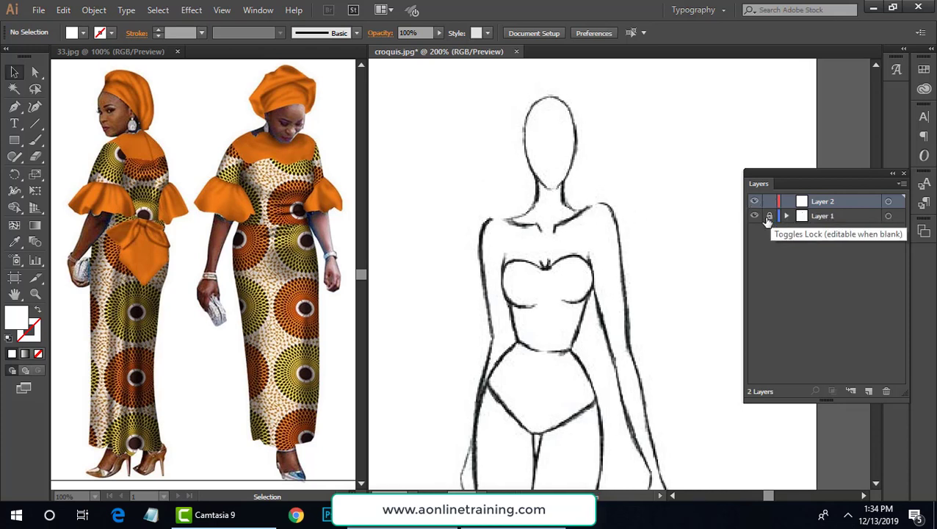
pyautogui.click(769, 216)
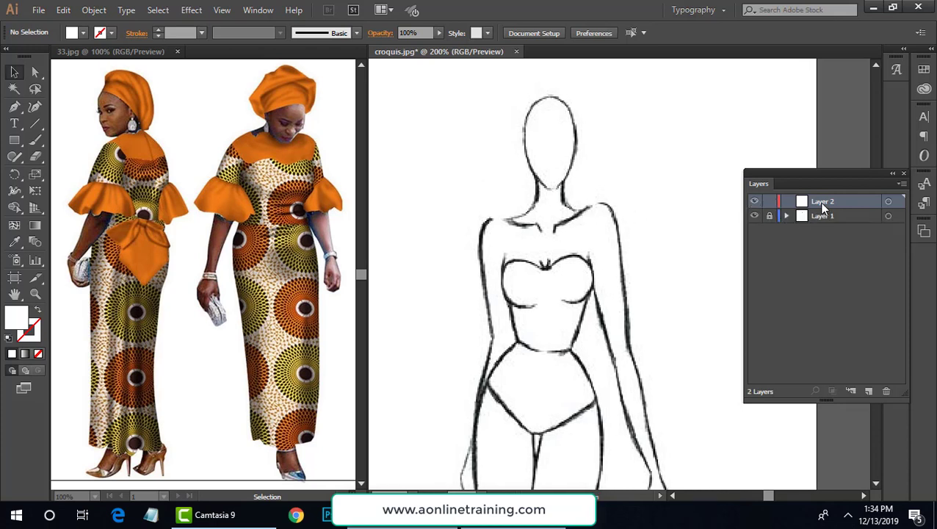
pyautogui.doubleClick(822, 202)
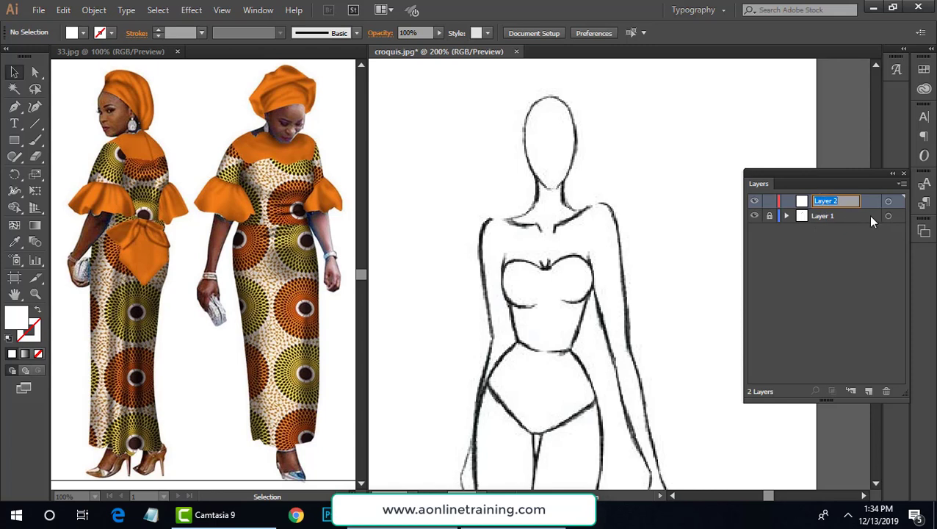
pyautogui.write('head wrap')
pyautogui.click(792, 287)
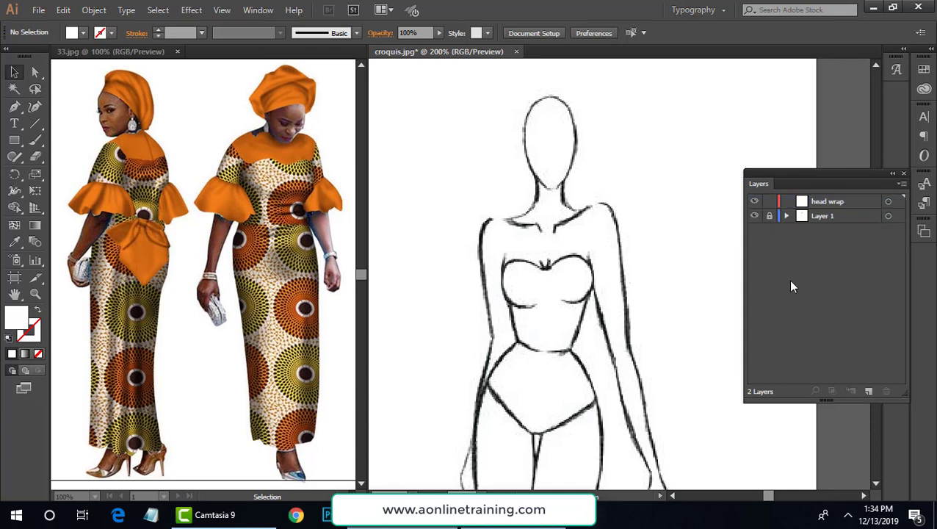
pyautogui.doubleClick(815, 201)
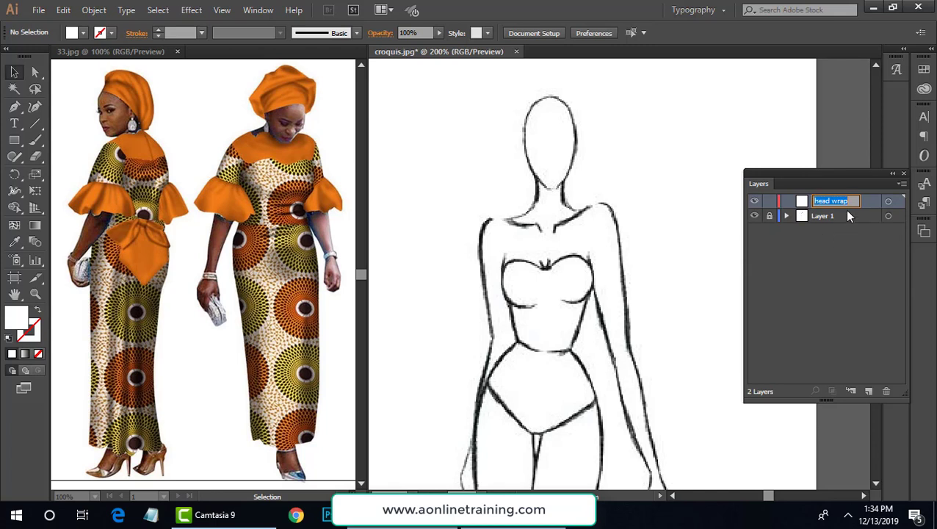
pyautogui.click(849, 264)
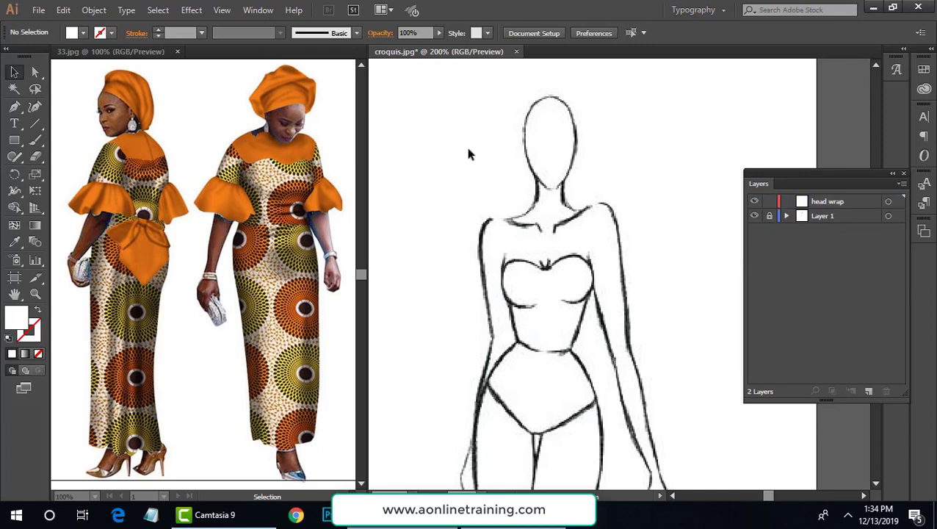
# Set up the Pen tool with no fill and a black 000000 stroke
pyautogui.click(13, 111)
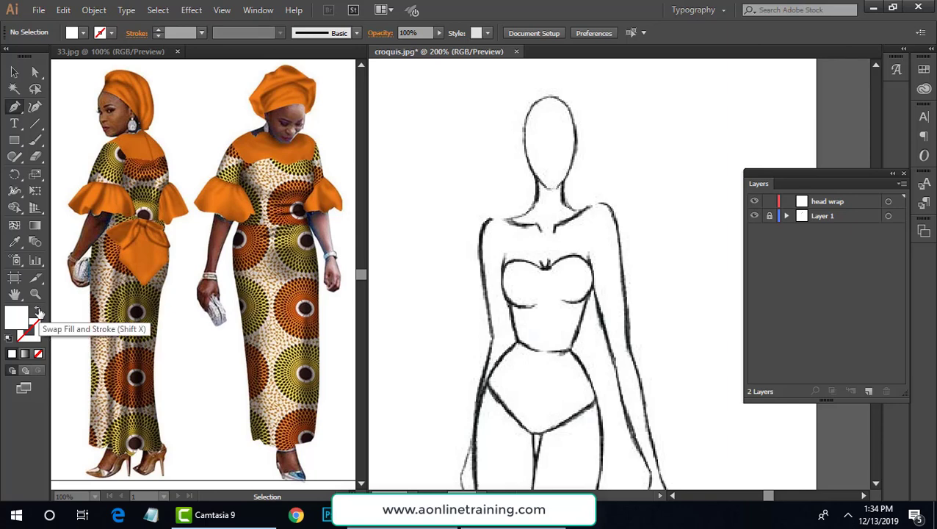
pyautogui.click(38, 312)
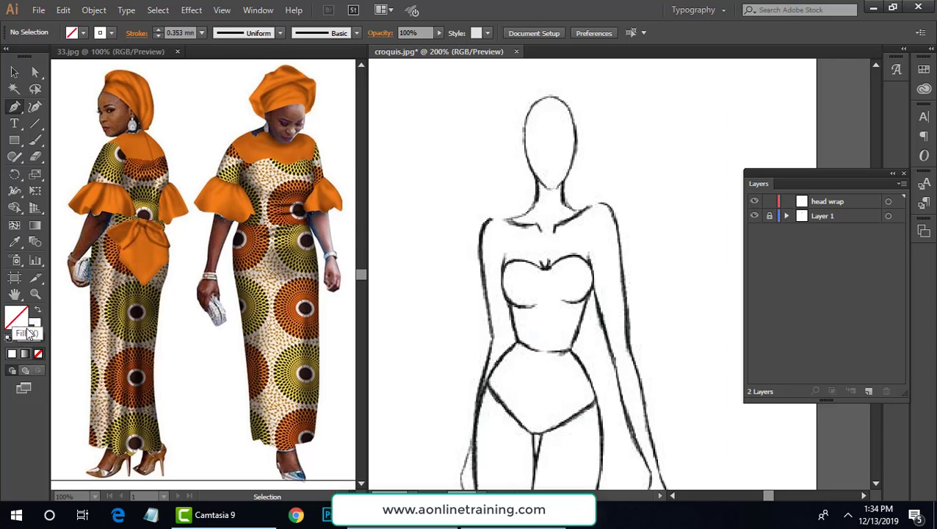
pyautogui.doubleClick(35, 338)
pyautogui.click(434, 318)
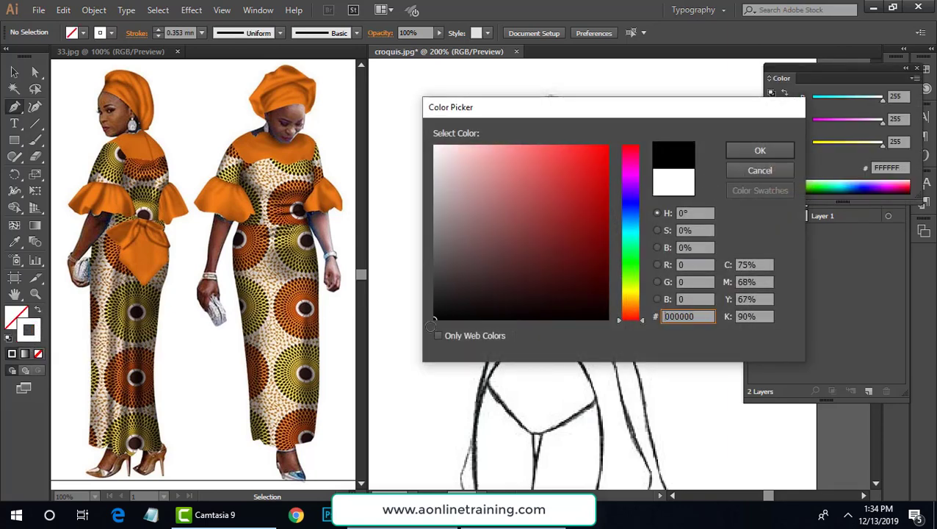
pyautogui.click(758, 151)
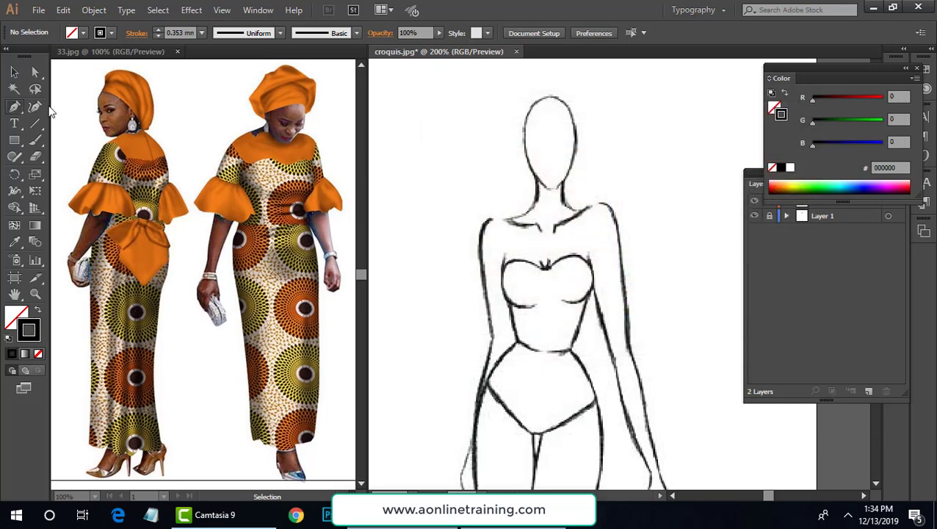
# Draw the head wrap as a closed Pen path, curving across the forehead and around above the croquis head
pyautogui.hotkey('ctrl', '=')
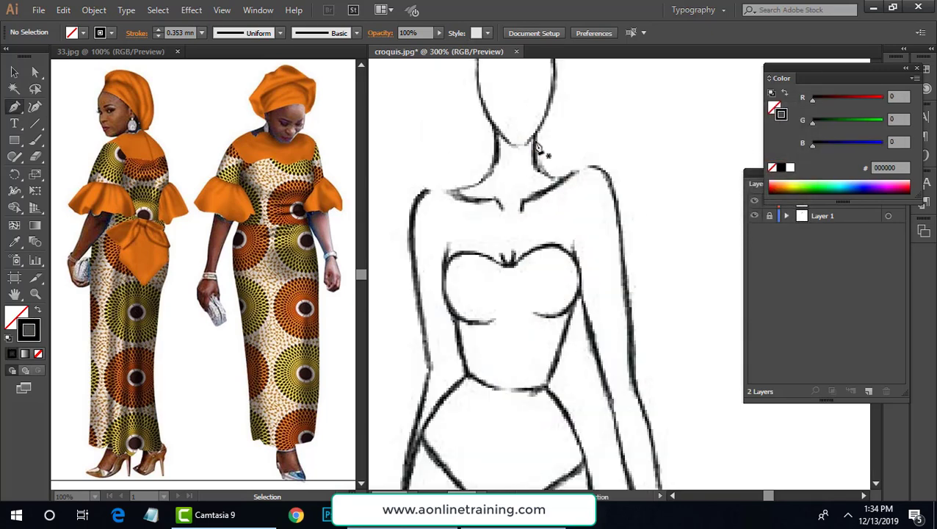
pyautogui.moveTo(577, 127)
pyautogui.mouseDown()
pyautogui.moveTo(578, 270)
pyautogui.moveTo(585, 251)
pyautogui.mouseUp()
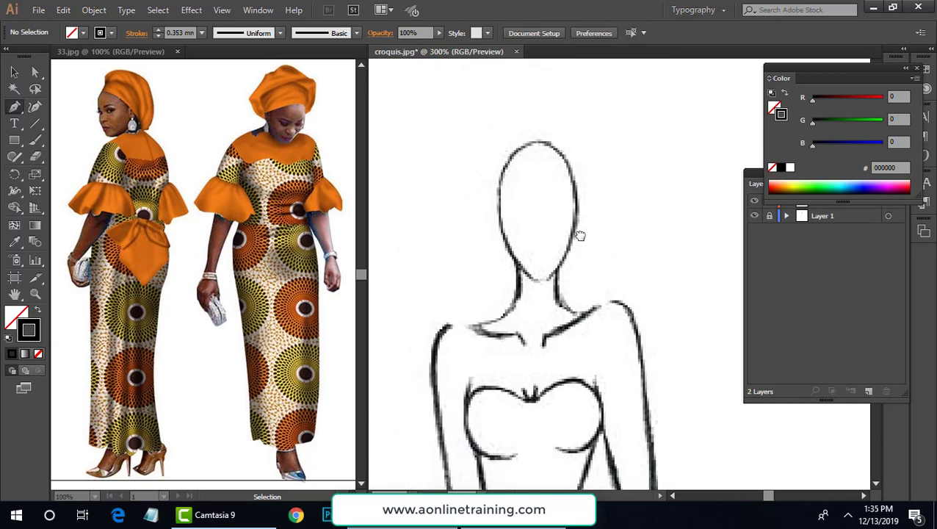
pyautogui.click(498, 201)
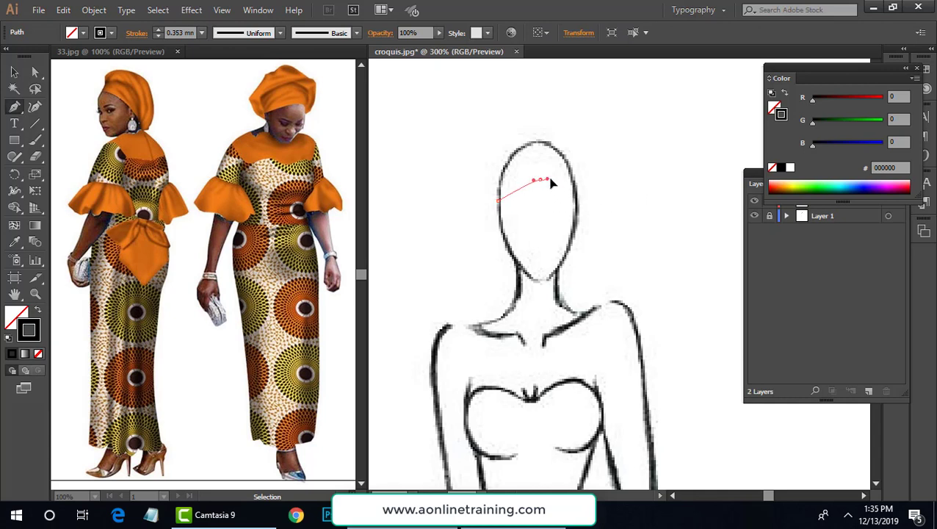
pyautogui.moveTo(540, 180); pyautogui.dragTo(576, 200)
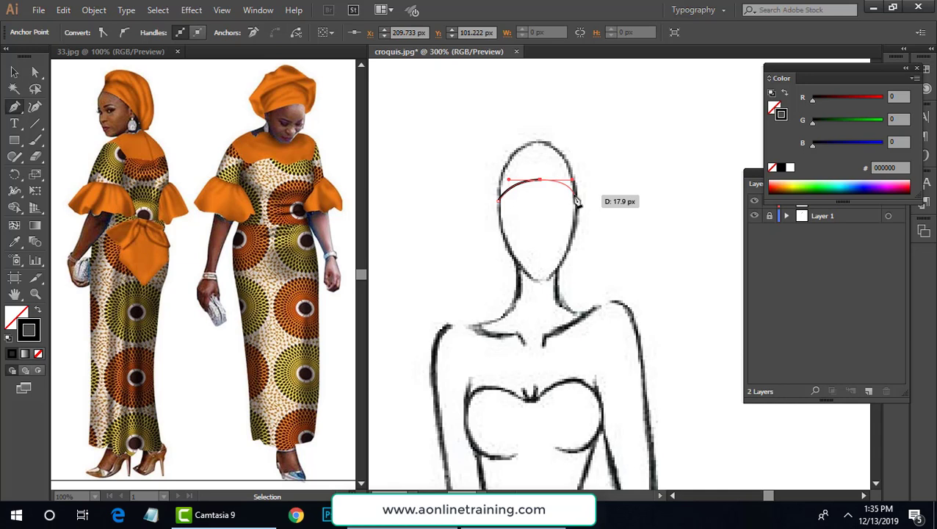
pyautogui.moveTo(576, 197); pyautogui.dragTo(602, 148)
pyautogui.click(600, 143)
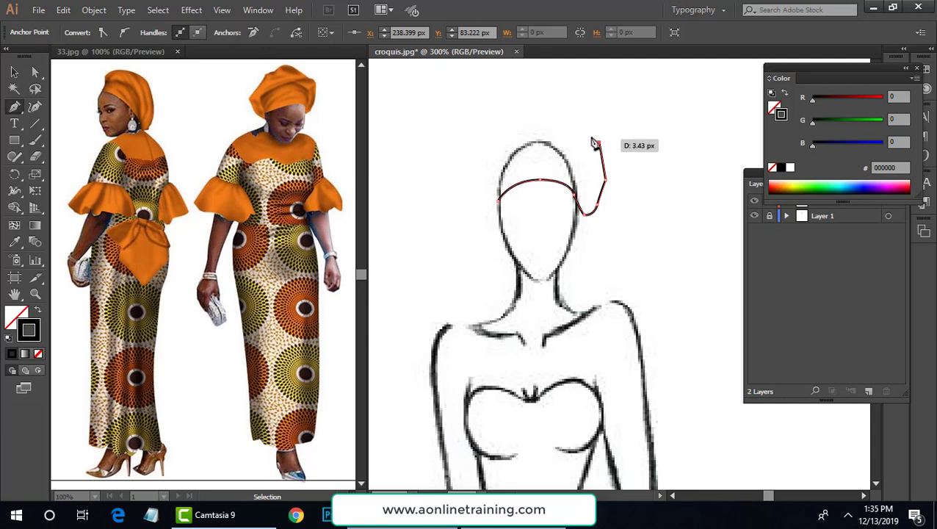
pyautogui.click(584, 129)
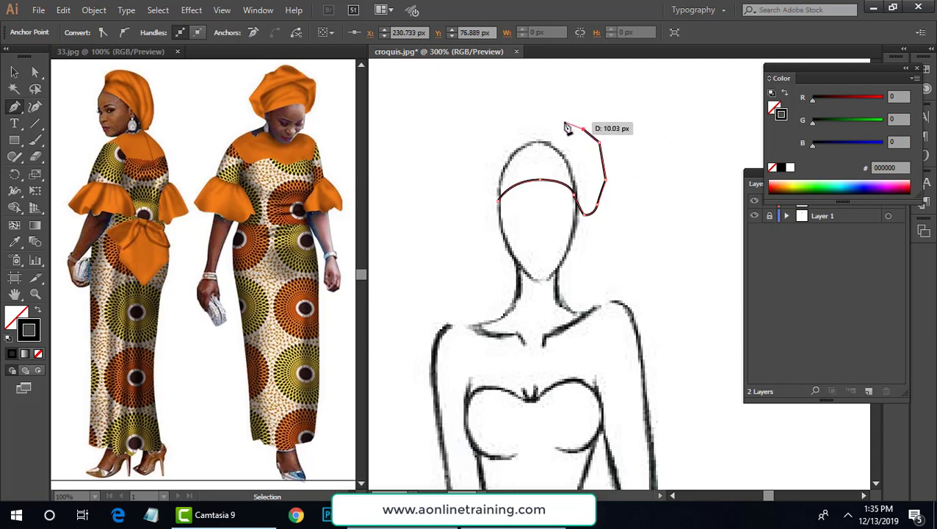
pyautogui.click(565, 123)
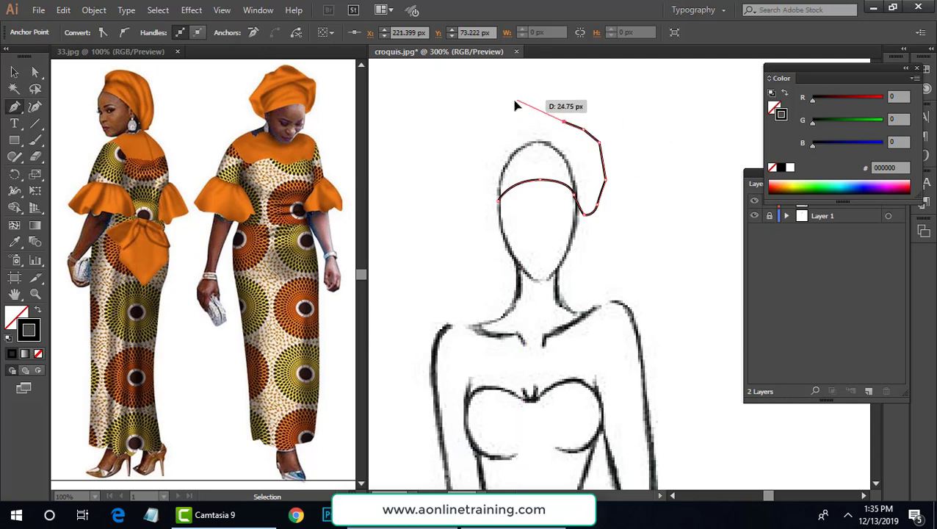
pyautogui.moveTo(516, 99); pyautogui.dragTo(487, 128)
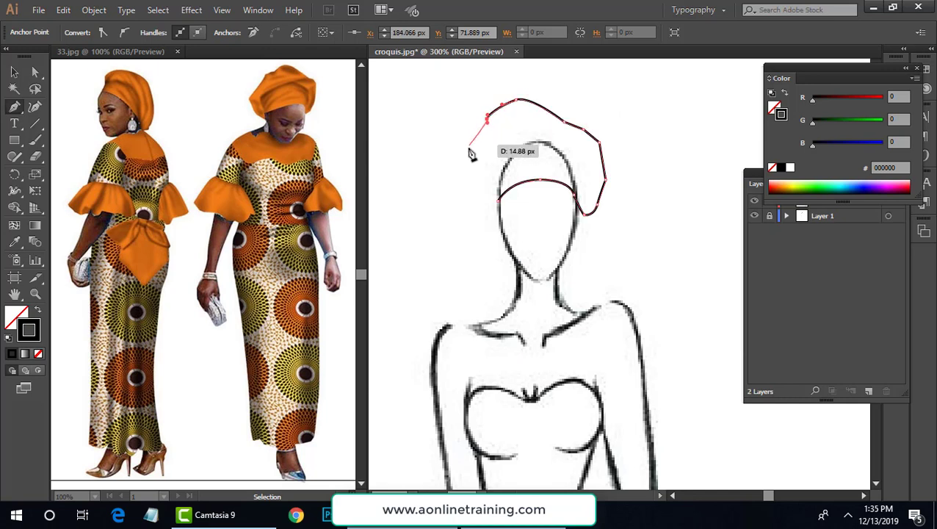
pyautogui.moveTo(468, 154); pyautogui.dragTo(498, 201)
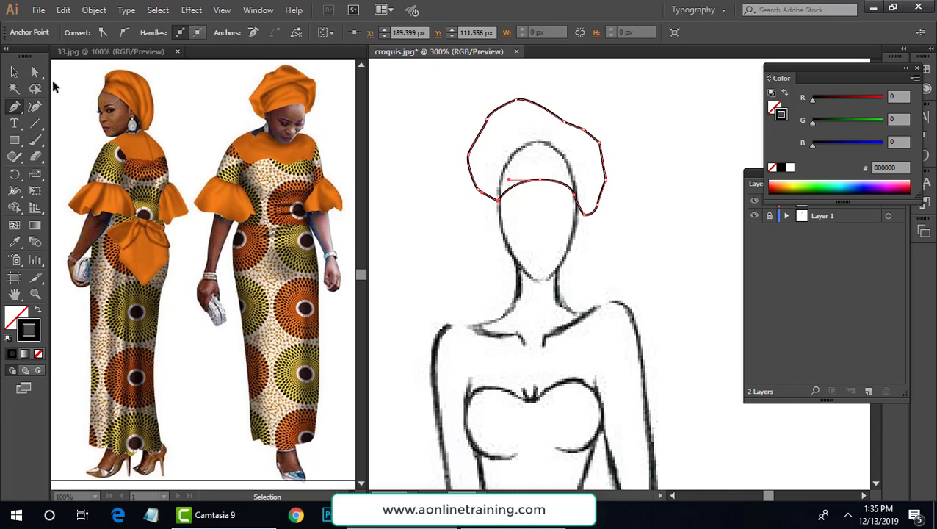
# Move the head wrap's upper-right anchor points outward and round the two corners on its right side
pyautogui.click(35, 72)
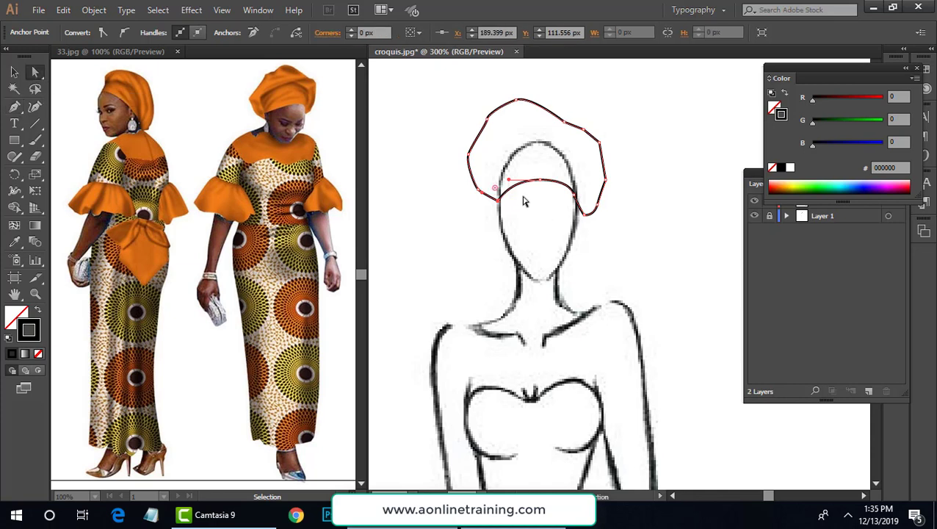
pyautogui.moveTo(564, 121); pyautogui.dragTo(565, 110)
pyautogui.moveTo(599, 144); pyautogui.dragTo(605, 147)
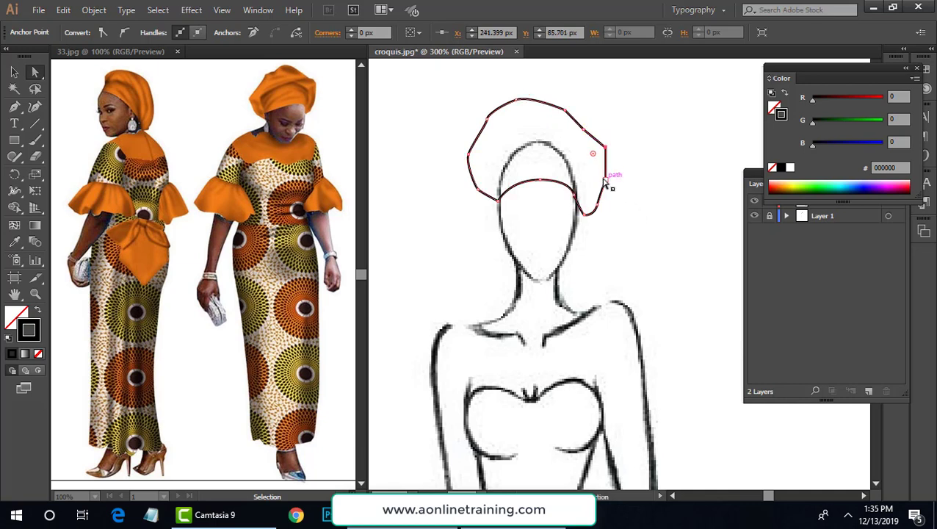
pyautogui.moveTo(607, 185)
pyautogui.mouseDown()
pyautogui.moveTo(619, 208)
pyautogui.moveTo(592, 180)
pyautogui.mouseUp()
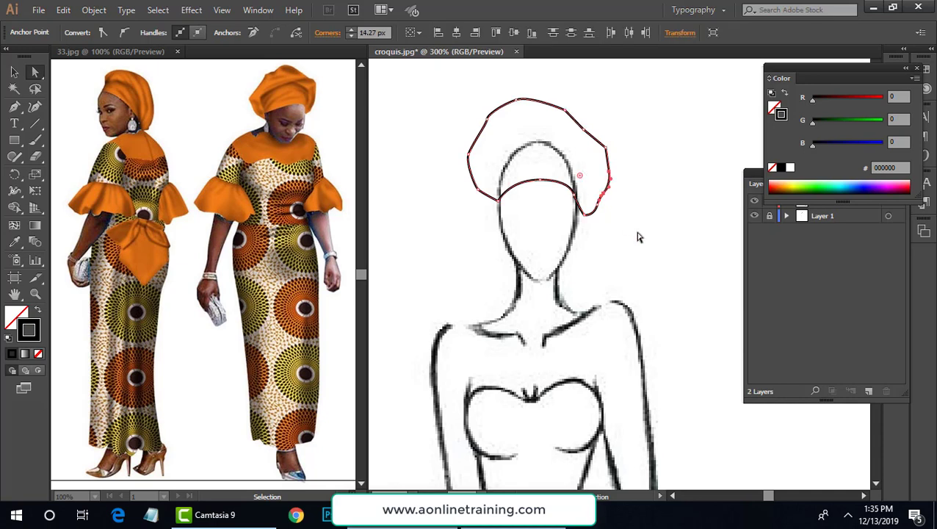
pyautogui.click(607, 147)
pyautogui.moveTo(593, 152); pyautogui.dragTo(576, 164)
pyautogui.click(653, 180)
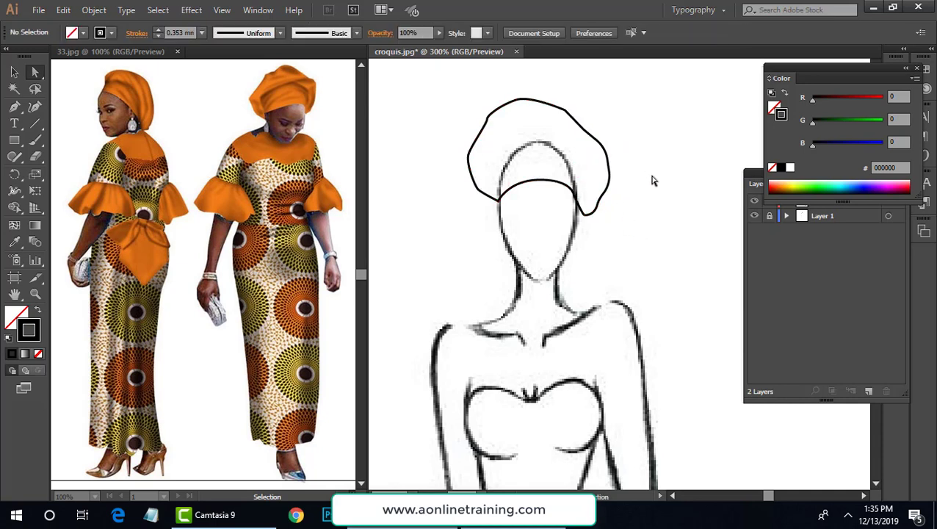
# Round the corner at the upper right of the head wrap's crown
pyautogui.click(563, 109)
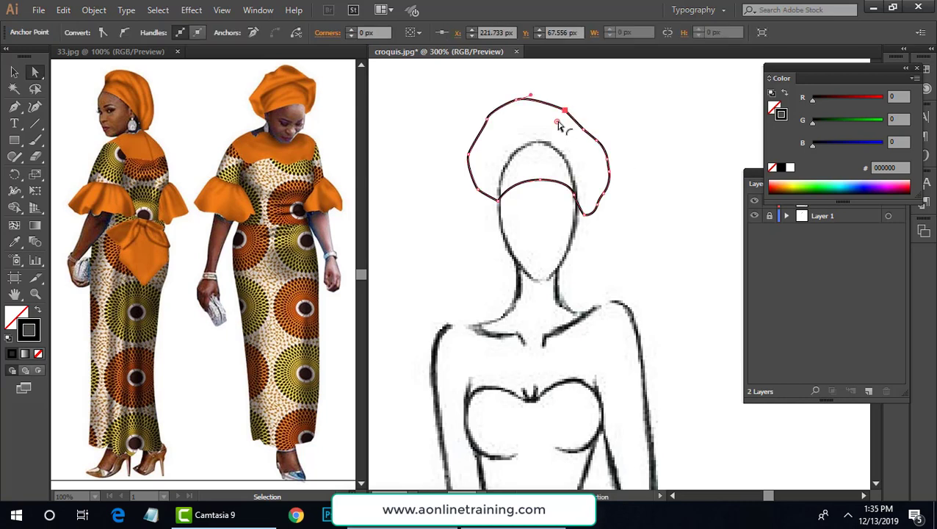
pyautogui.moveTo(558, 122); pyautogui.dragTo(554, 126)
pyautogui.click(487, 119)
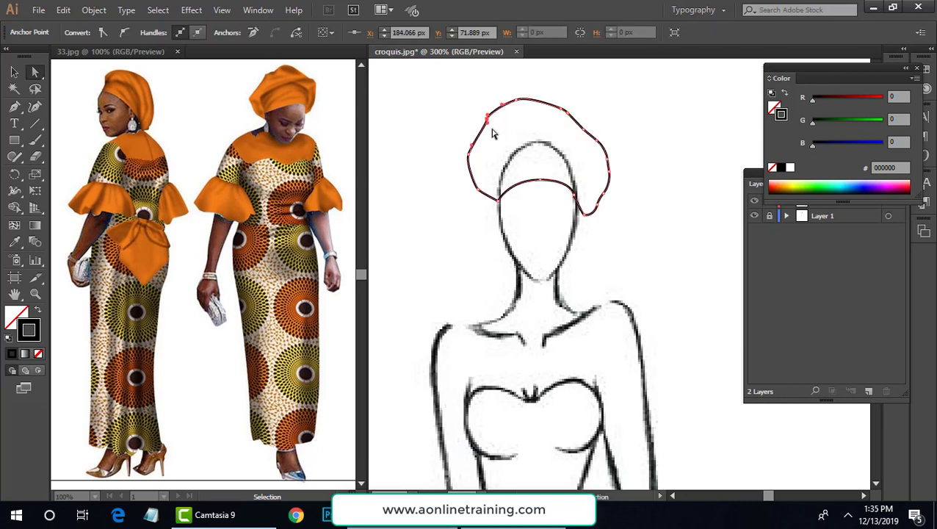
pyautogui.moveTo(489, 119); pyautogui.dragTo(489, 122)
pyautogui.click(518, 145)
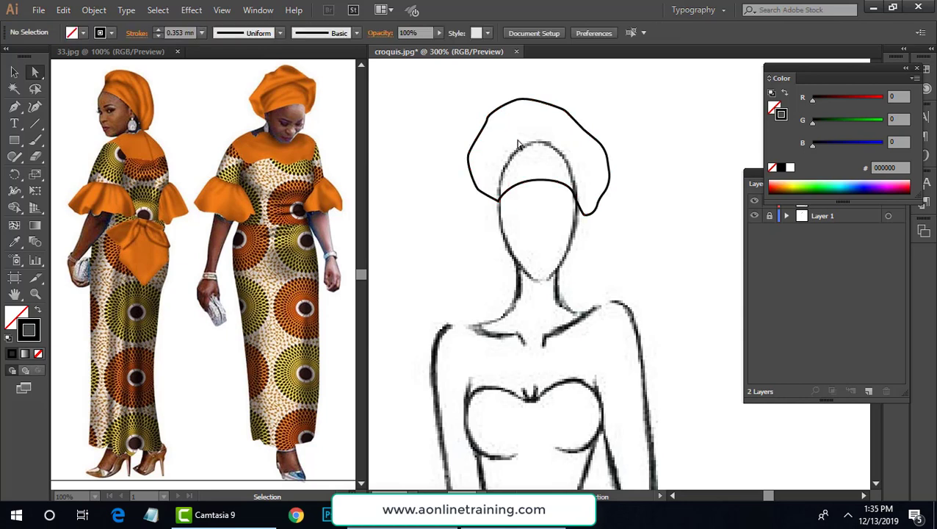
# Adjust the anchor at the head wrap's lower-left bend to give that side a smoother curve
pyautogui.click(489, 119)
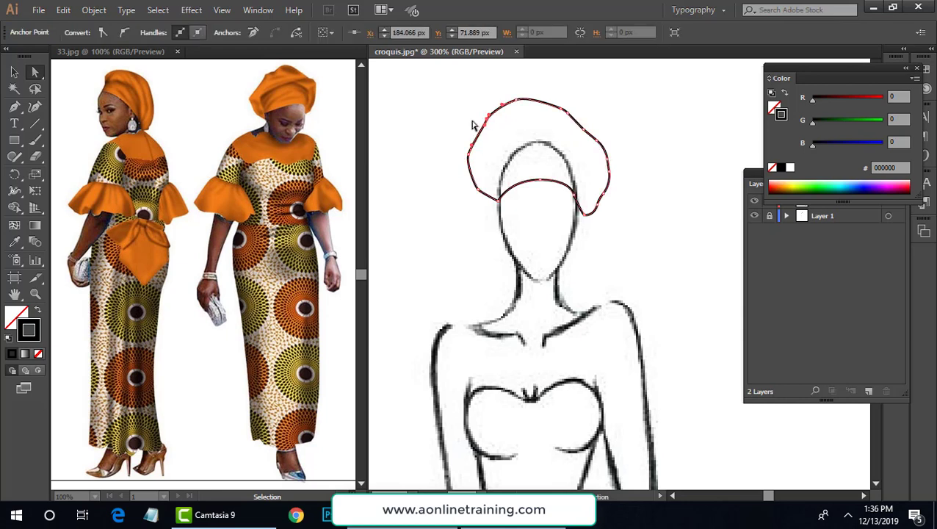
pyautogui.click(470, 124)
pyautogui.click(481, 192)
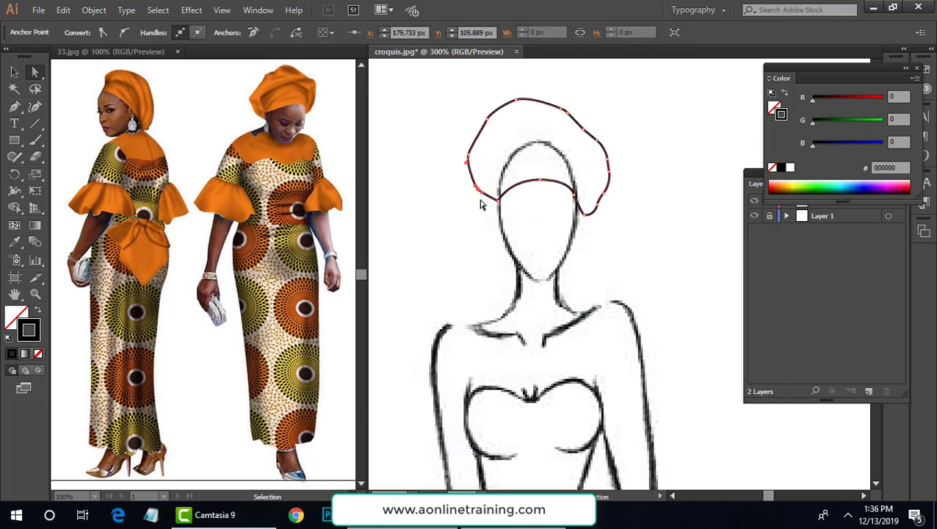
pyautogui.moveTo(480, 195)
pyautogui.mouseDown()
pyautogui.moveTo(487, 201)
pyautogui.moveTo(475, 193)
pyautogui.mouseUp()
pyautogui.click(478, 223)
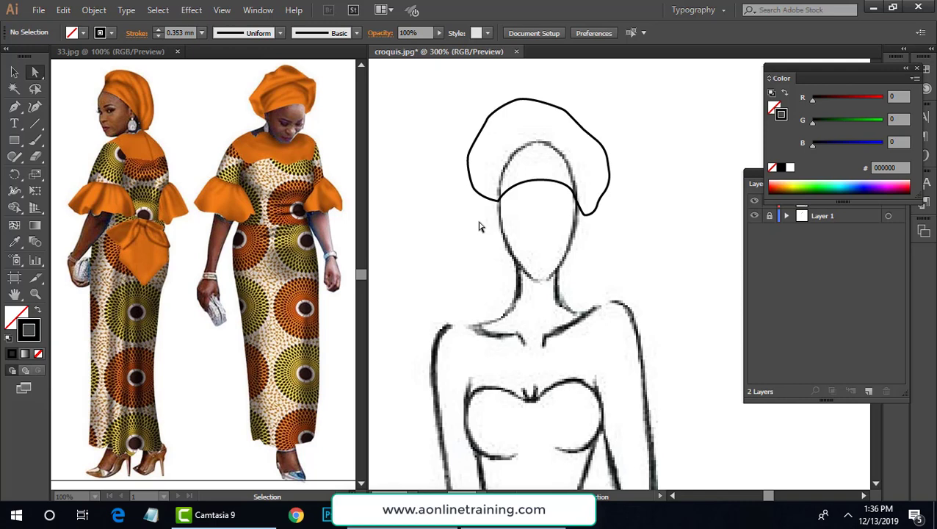
# Raise the head wrap's lowest tip slightly beside the right side of the face
pyautogui.click(588, 217)
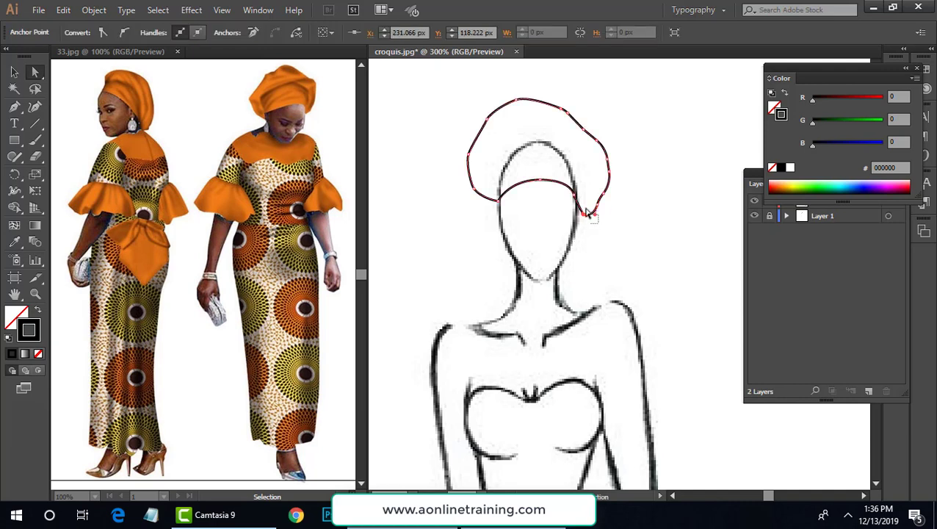
pyautogui.moveTo(588, 211)
pyautogui.mouseDown()
pyautogui.moveTo(605, 203)
pyautogui.moveTo(572, 224)
pyautogui.moveTo(581, 210)
pyautogui.mouseUp()
pyautogui.click(629, 233)
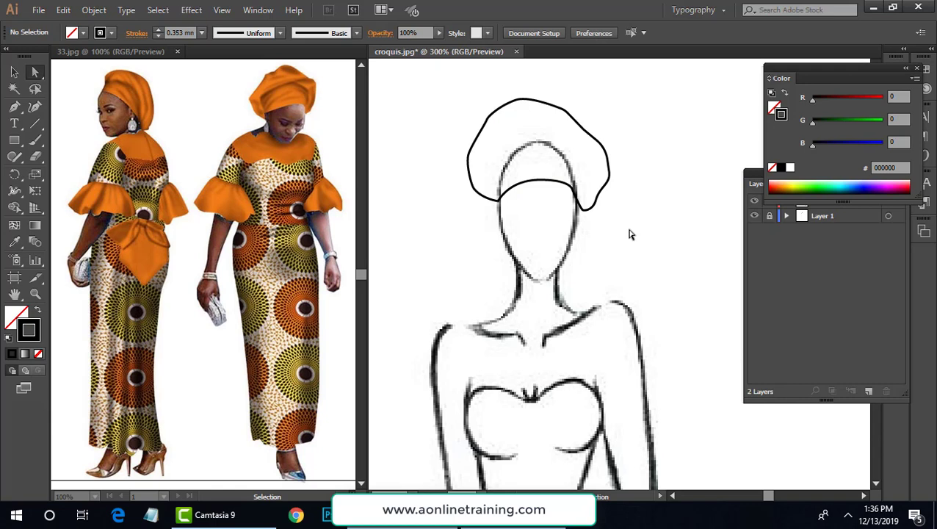
pyautogui.click(589, 209)
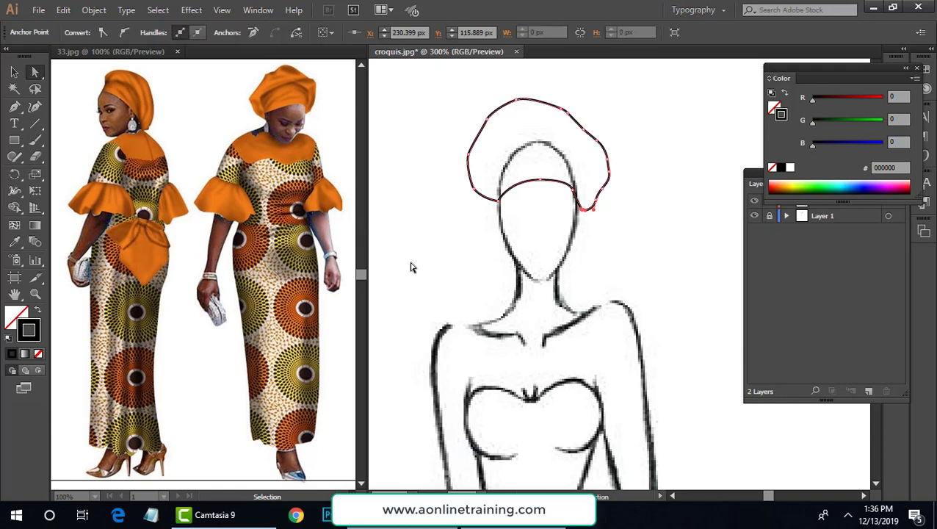
# Even out the bends in the head wrap's outline with the Smooth tool
pyautogui.press('v')
pyautogui.click(17, 163)
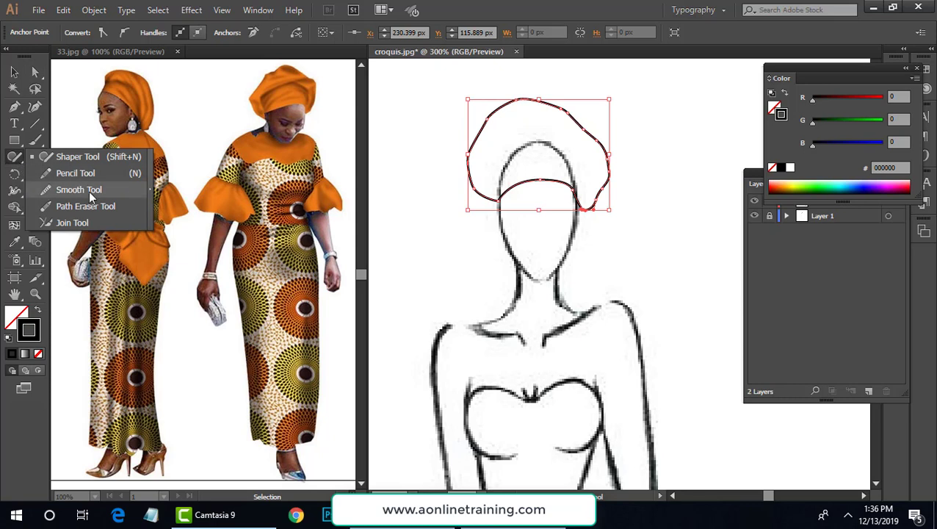
pyautogui.click(90, 192)
pyautogui.click(13, 71)
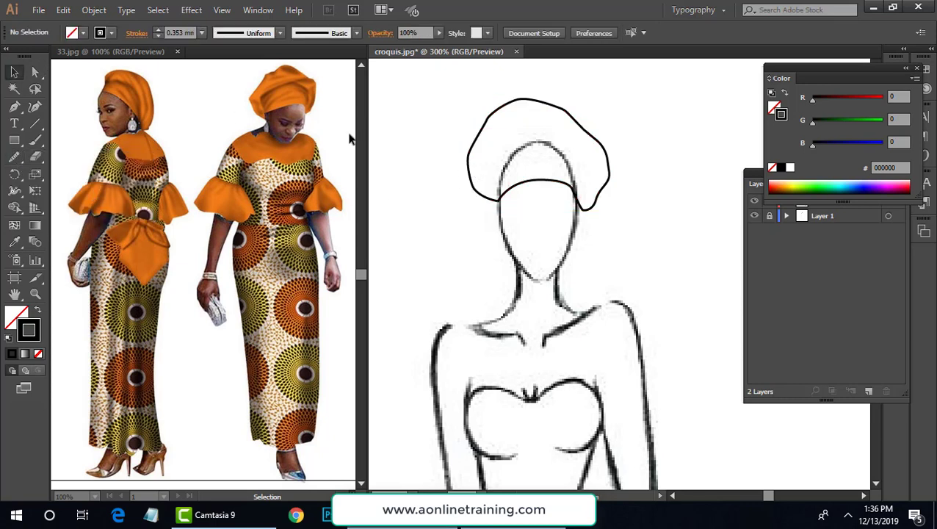
pyautogui.click(471, 161)
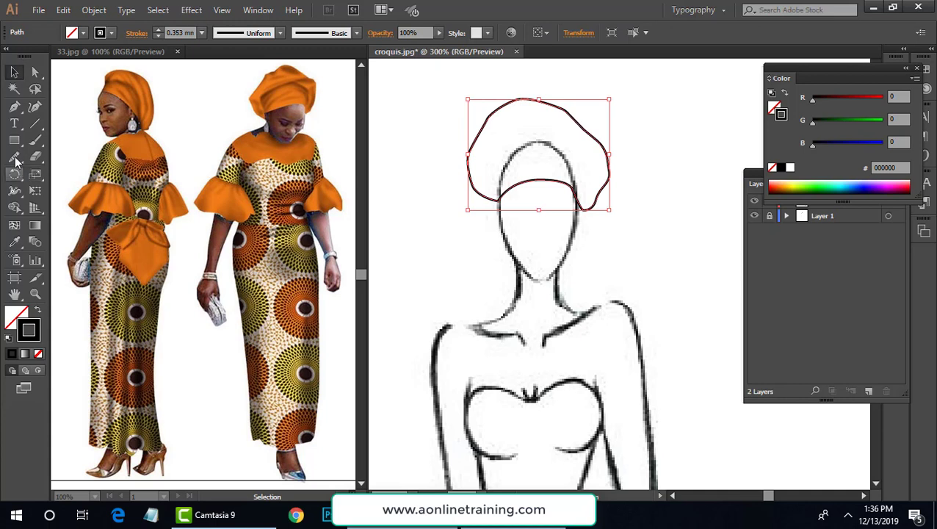
pyautogui.click(14, 156)
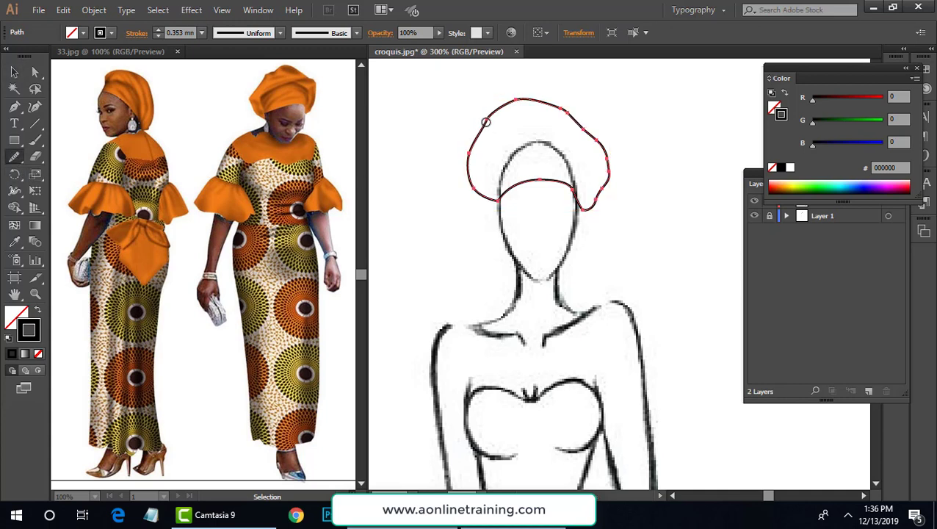
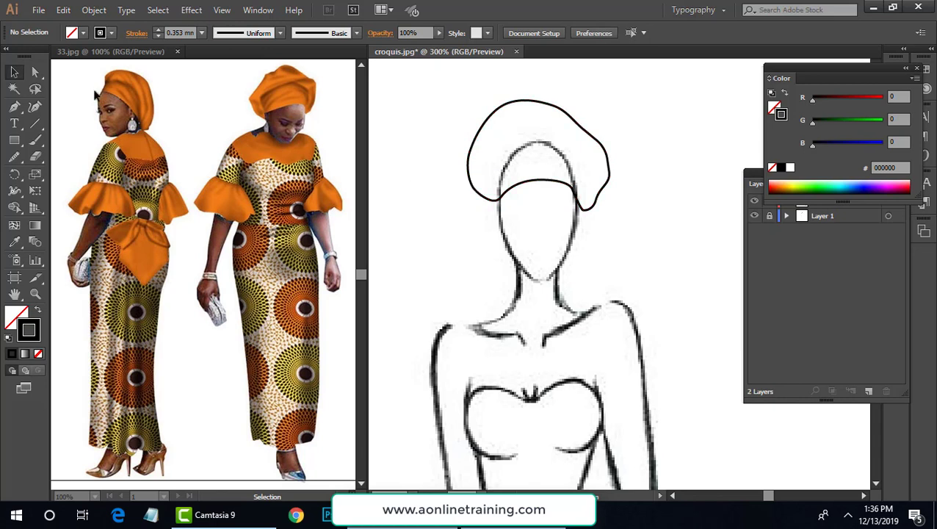
# Draw a curved fold line with the Pen tool from the head wrap's lower-left corner up to the right side of its crown
pyautogui.click(14, 106)
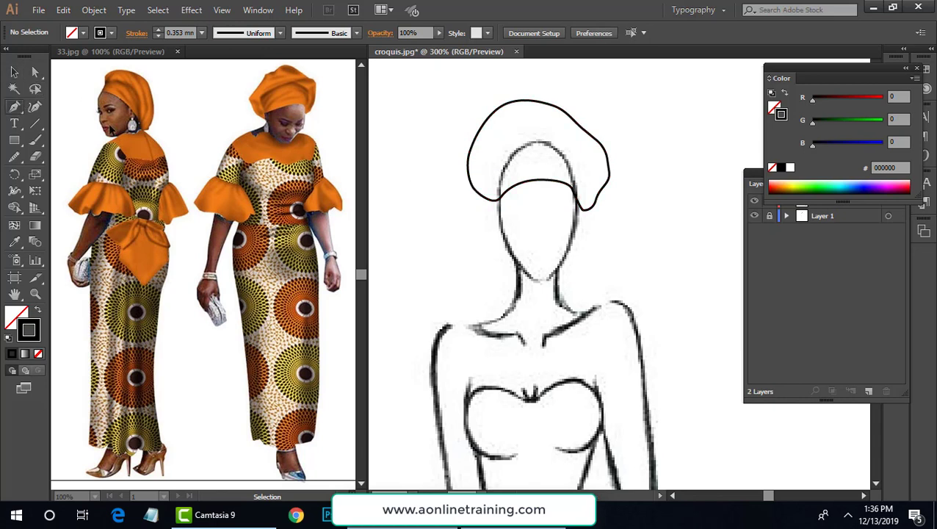
pyautogui.keyDown('ctrl'); pyautogui.click(502, 200); pyautogui.keyUp('ctrl')
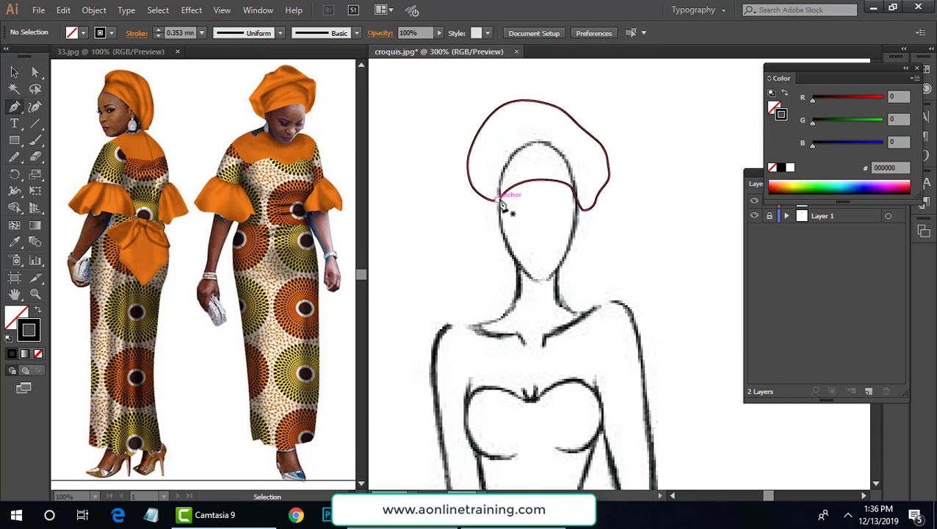
pyautogui.moveTo(503, 204); pyautogui.dragTo(489, 150)
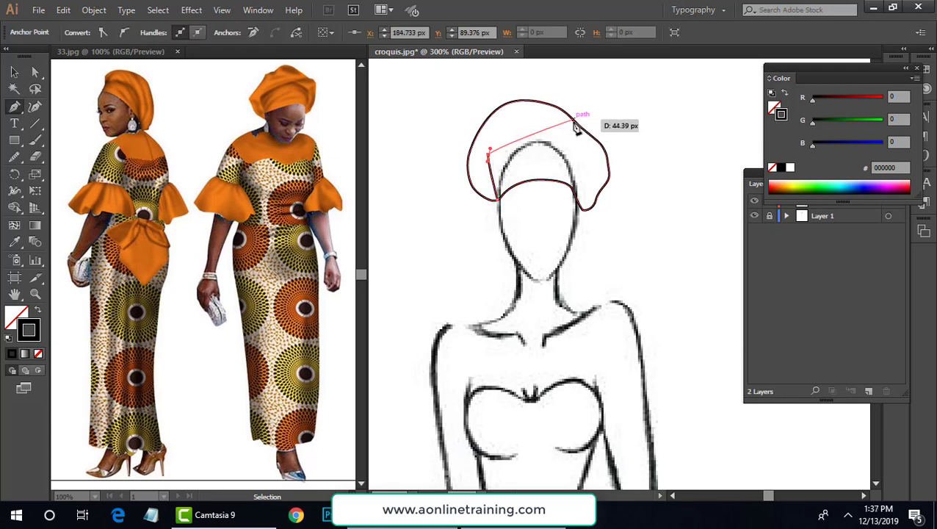
pyautogui.moveTo(577, 123); pyautogui.dragTo(652, 109)
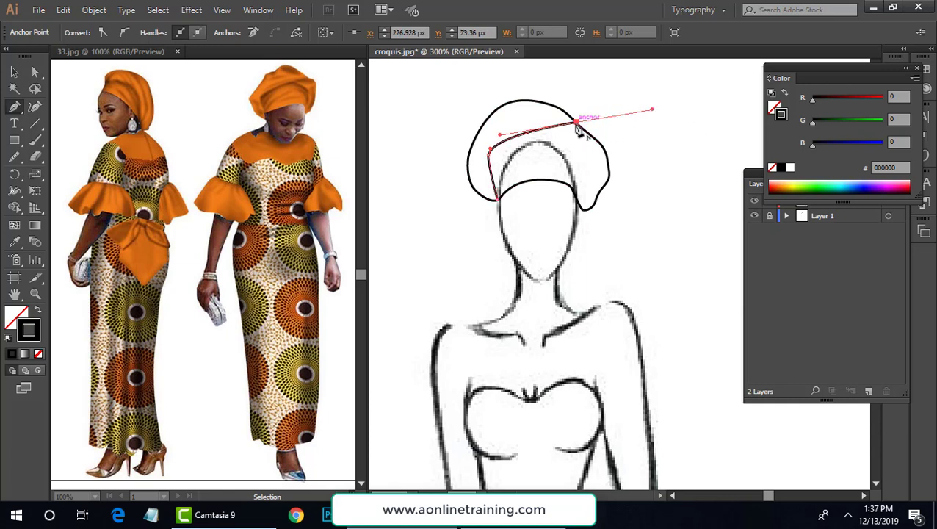
pyautogui.click(578, 124)
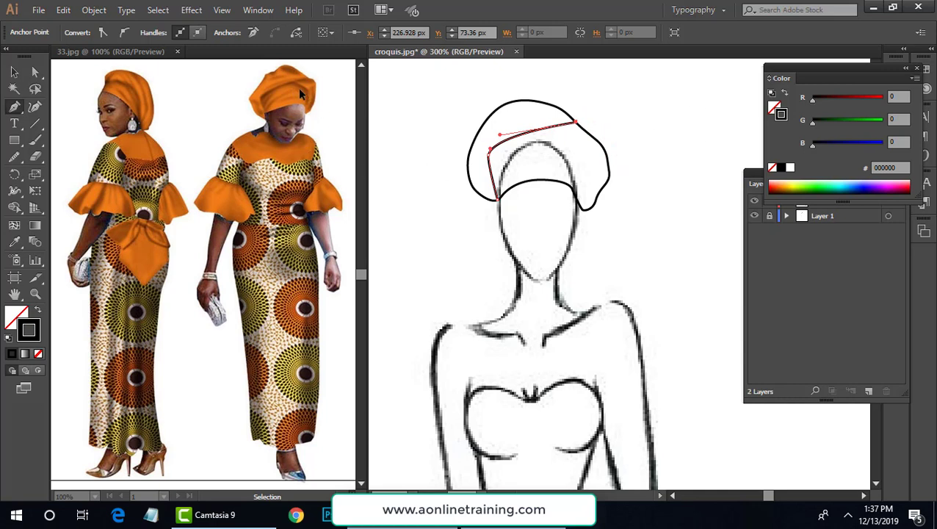
pyautogui.click(14, 71)
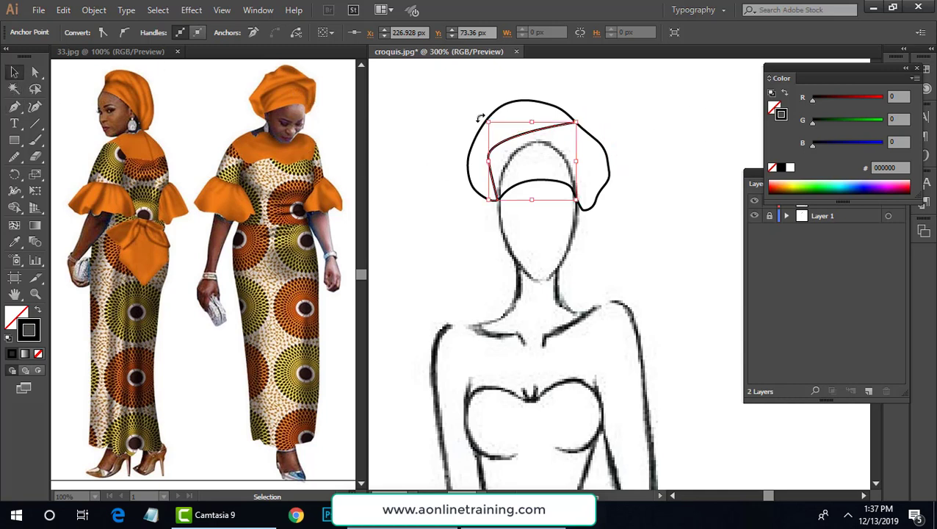
pyautogui.click(442, 104)
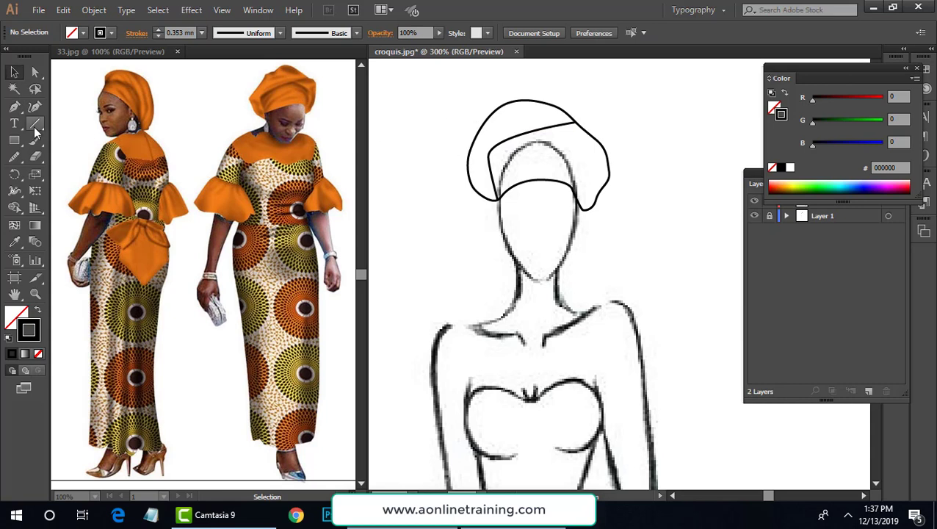
# Add a short curved fold line with the Pen tool, branching from the first fold toward the head wrap's right edge
pyautogui.click(12, 107)
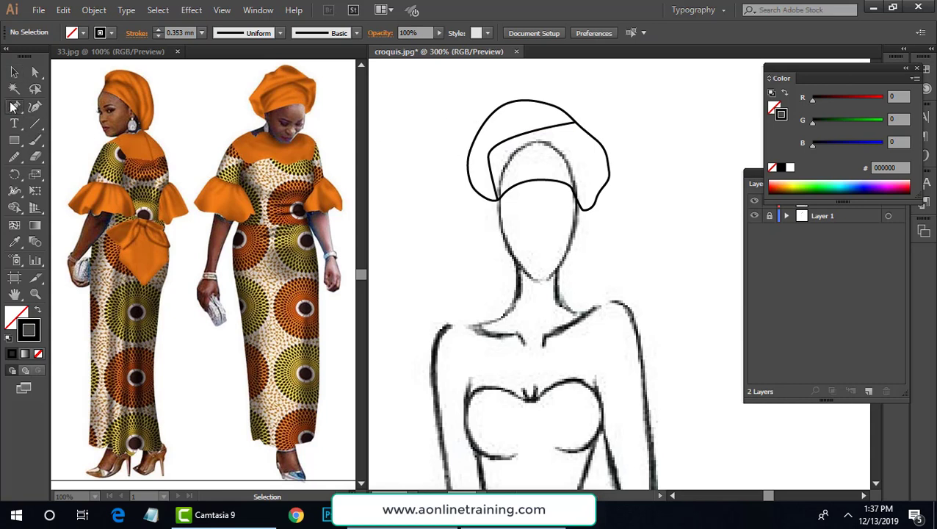
pyautogui.click(552, 128)
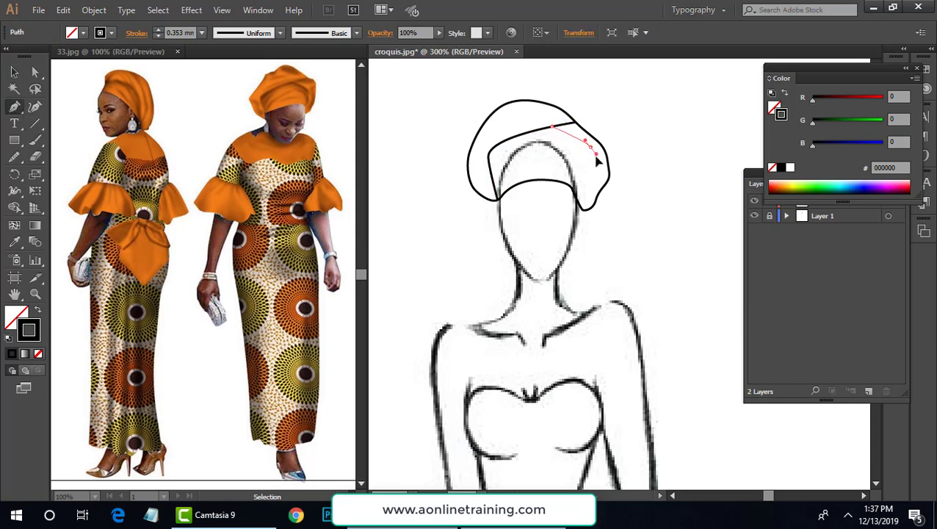
pyautogui.click(591, 148)
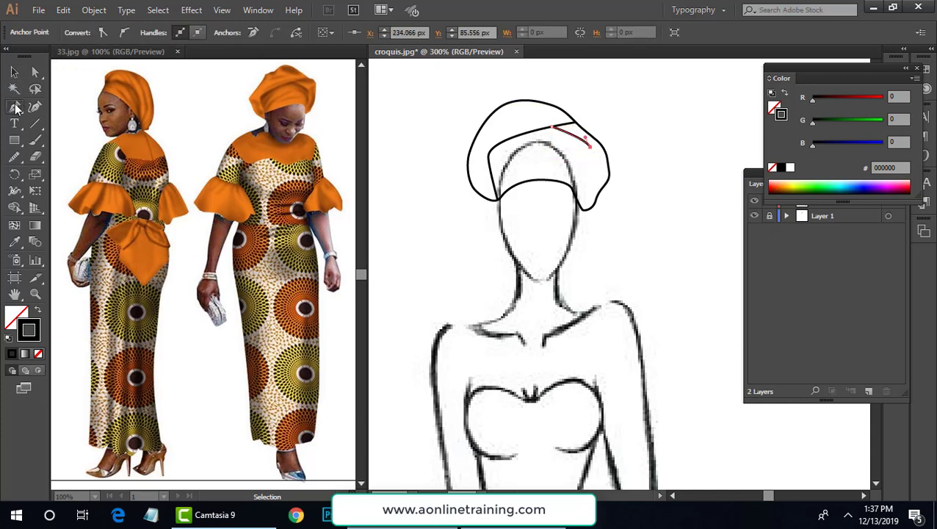
pyautogui.keyDown('ctrl'); pyautogui.click(387, 85); pyautogui.keyUp('ctrl')
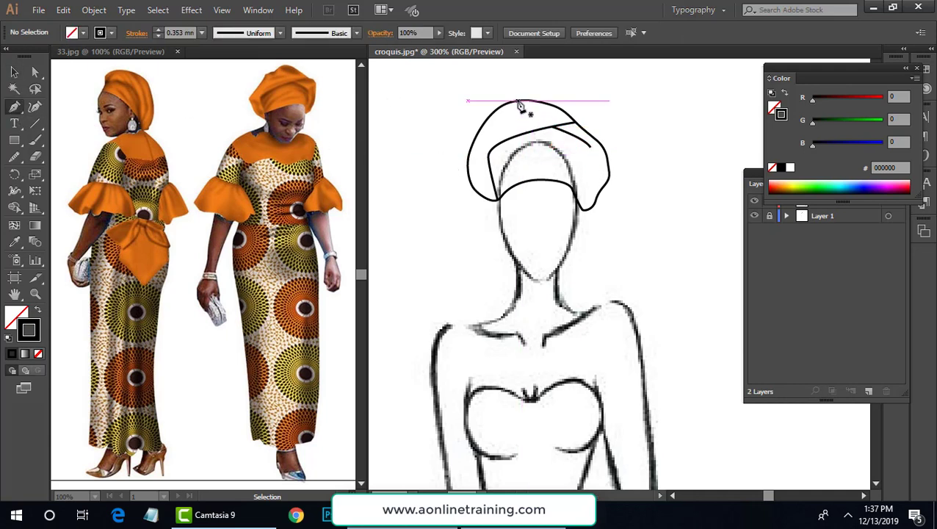
# Draw a narrow hooked fold with the Pen tool at the very top of the head wrap's crown
pyautogui.moveTo(518, 101); pyautogui.dragTo(489, 105)
pyautogui.click(560, 115)
pyautogui.click(15, 71)
pyautogui.click(455, 143)
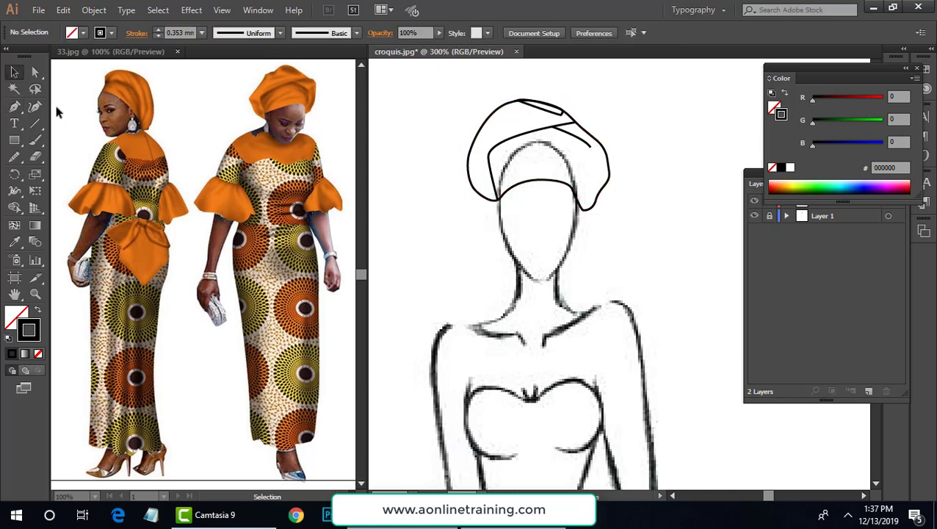
# Sketch freehand crease lines with the Pencil tool at the head wrap's left edge, on its crown and along its right edge
pyautogui.click(14, 157)
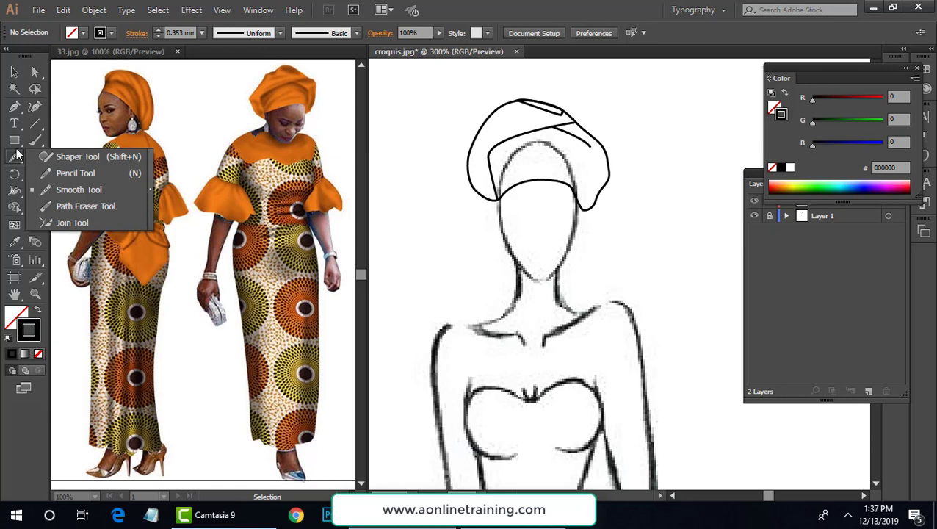
pyautogui.click(82, 174)
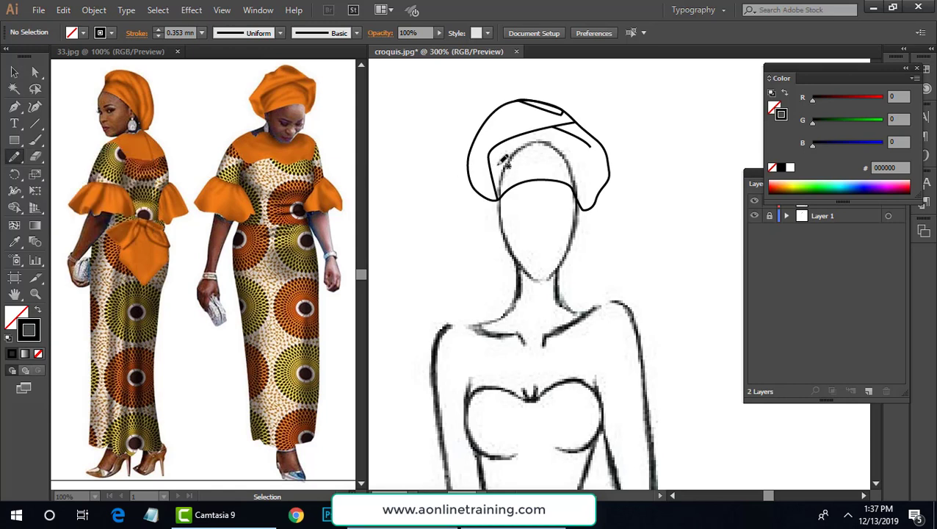
pyautogui.moveTo(468, 159)
pyautogui.mouseDown()
pyautogui.moveTo(481, 182)
pyautogui.moveTo(495, 184)
pyautogui.mouseUp()
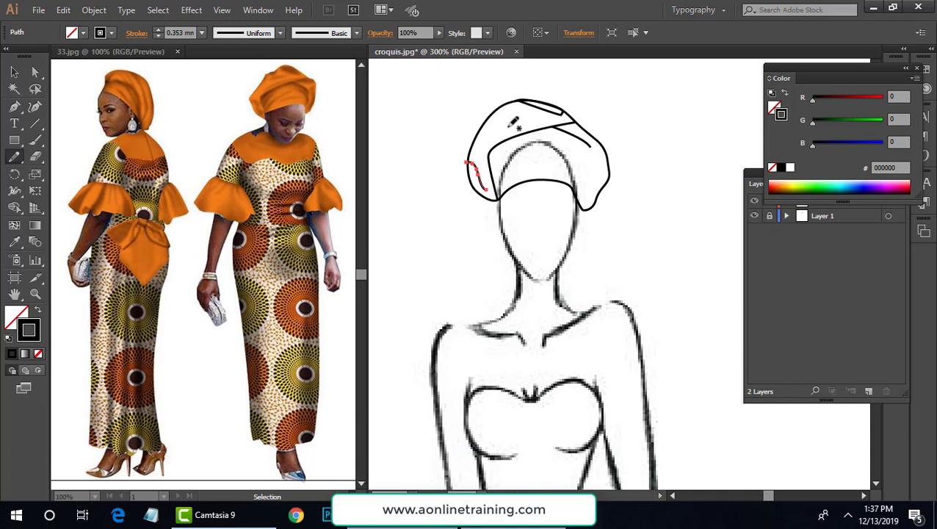
pyautogui.moveTo(500, 123); pyautogui.dragTo(518, 116)
pyautogui.moveTo(597, 146); pyautogui.dragTo(585, 196)
pyautogui.hotkey('ctrl', 'z')
pyautogui.moveTo(602, 149); pyautogui.dragTo(590, 202)
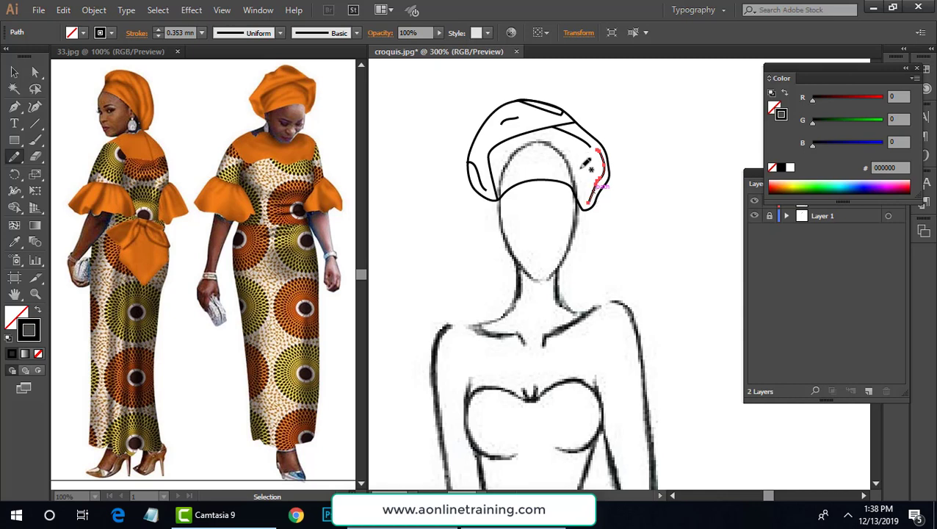
# Pencil in the inner creases: a short one on the wrap's right side, two diagonals and a short horizontal one on the front band
pyautogui.moveTo(575, 145); pyautogui.dragTo(584, 166)
pyautogui.moveTo(546, 139)
pyautogui.mouseDown()
pyautogui.moveTo(513, 167)
pyautogui.moveTo(501, 193)
pyautogui.mouseUp()
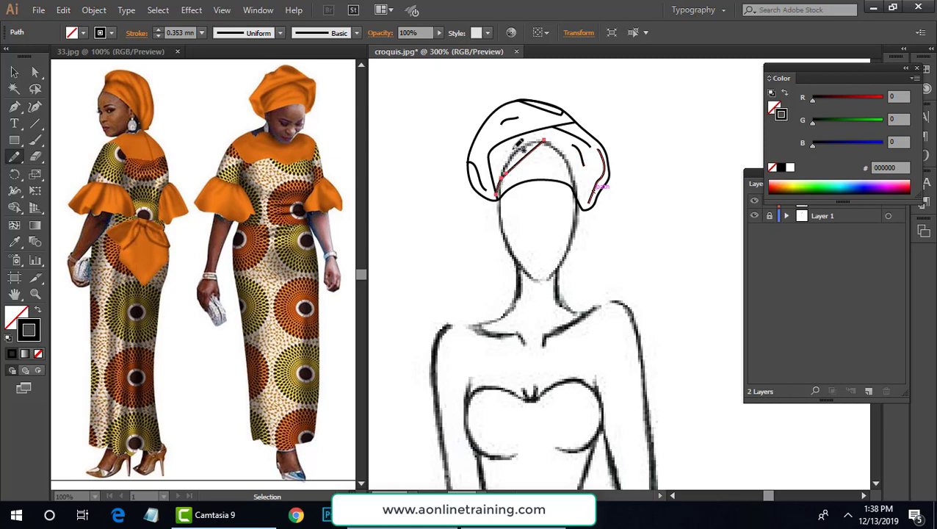
pyautogui.moveTo(514, 138); pyautogui.dragTo(491, 175)
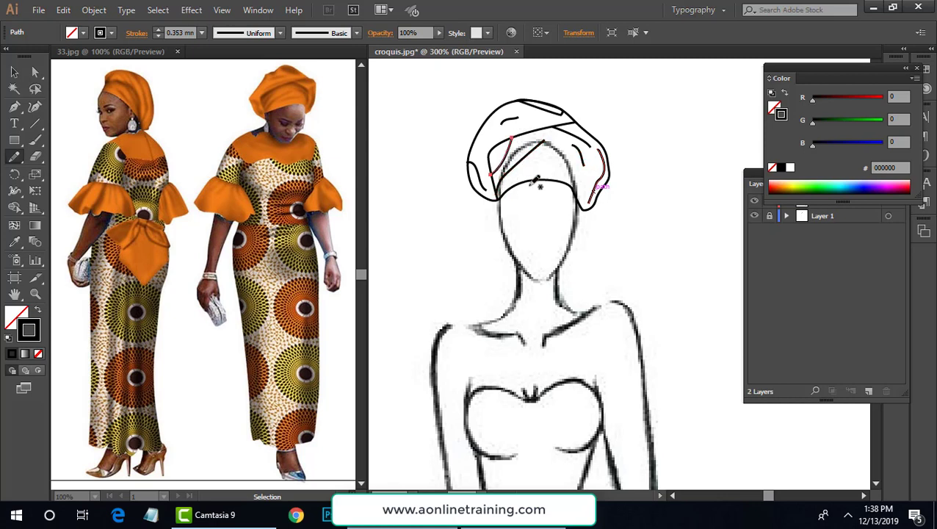
pyautogui.moveTo(567, 162); pyautogui.dragTo(548, 162)
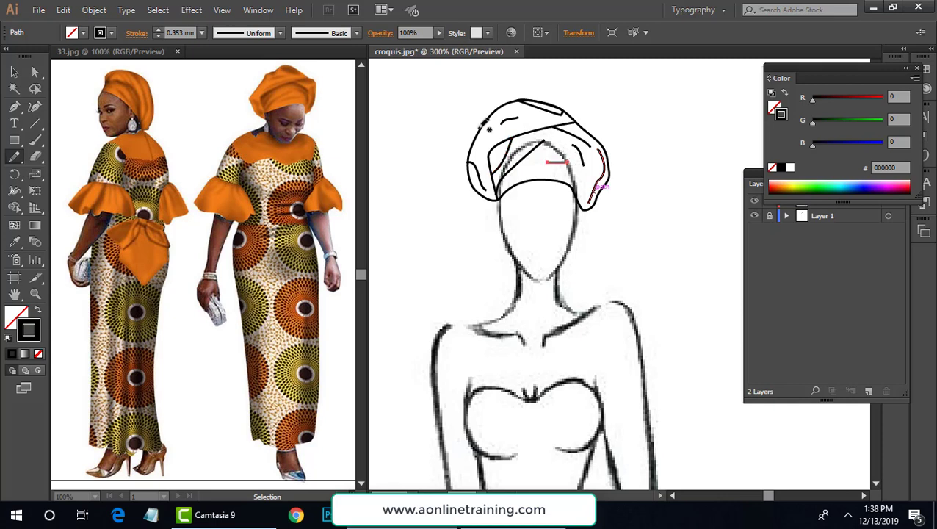
pyautogui.click(14, 71)
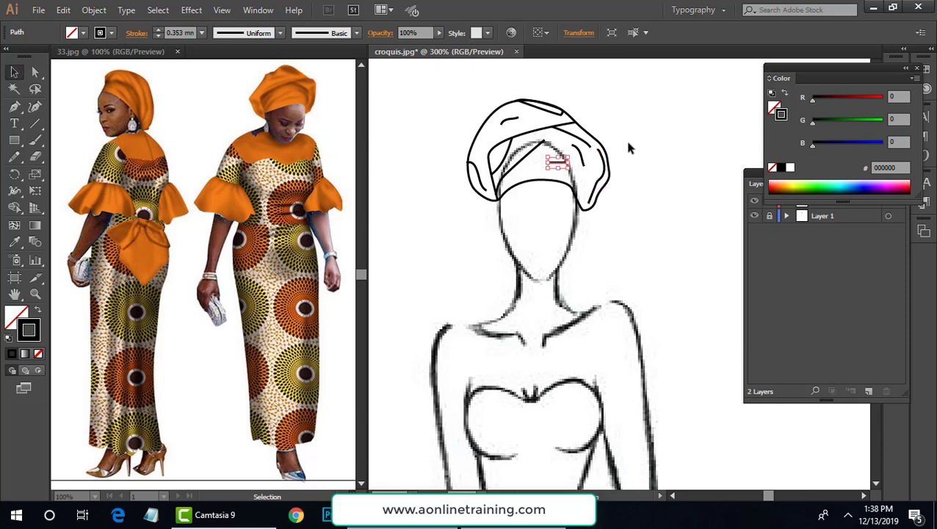
pyautogui.click(628, 147)
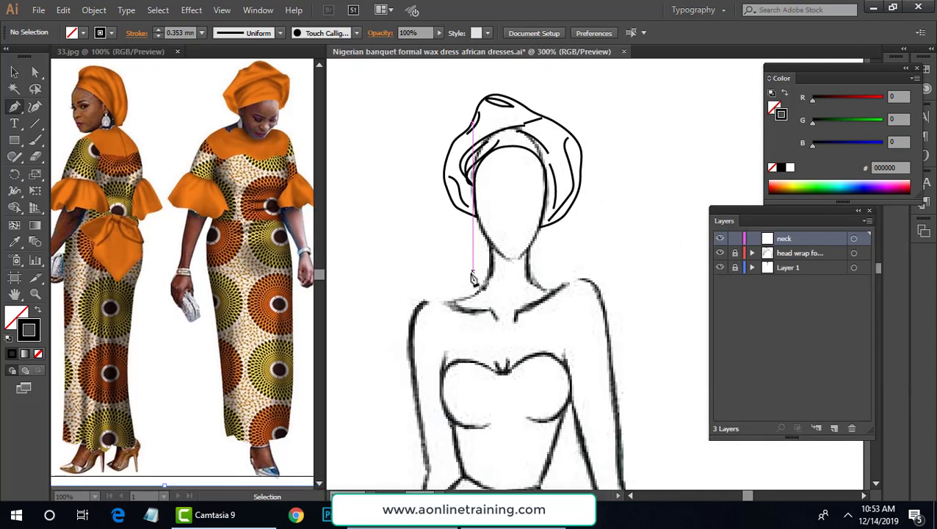
# On the neck layer, trace the yoke's left half with the Pen tool from the neck along the shoulder and down to the bust
pyautogui.click(492, 254)
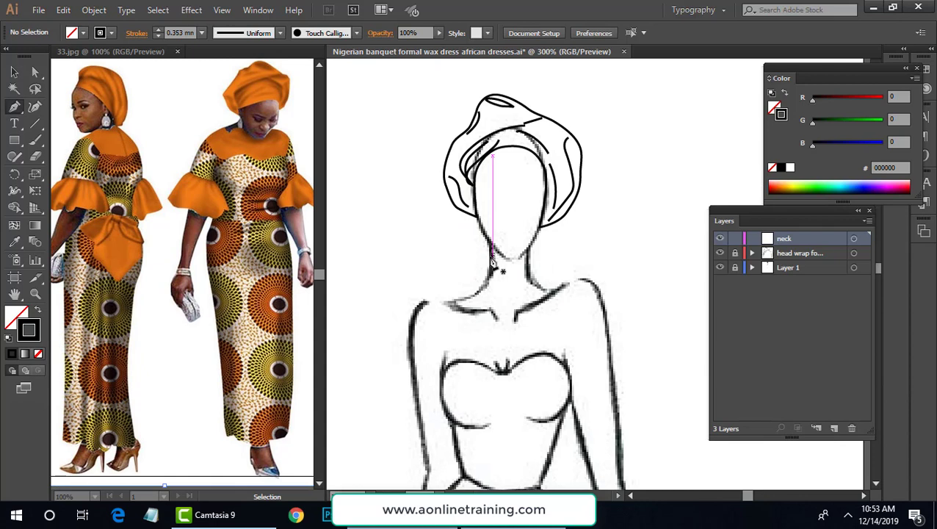
pyautogui.moveTo(492, 260); pyautogui.dragTo(474, 295)
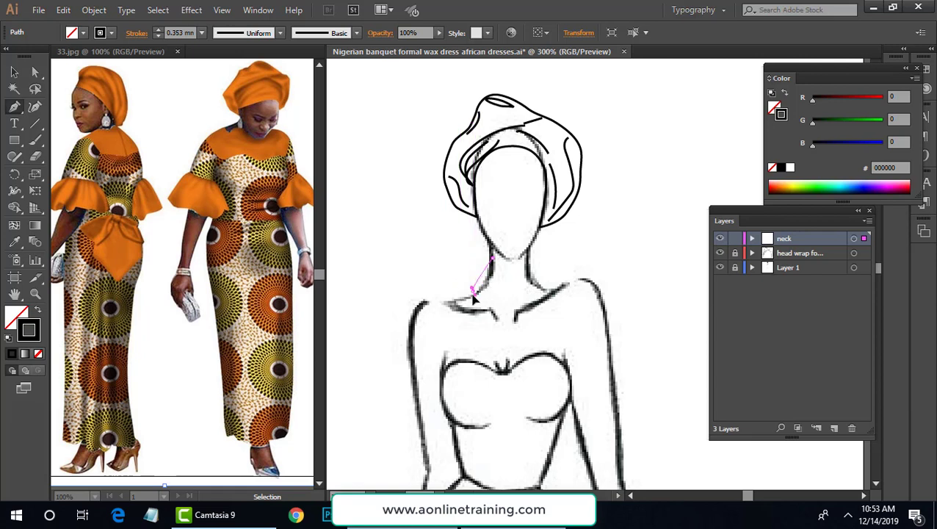
pyautogui.click(459, 297)
pyautogui.moveTo(459, 298); pyautogui.dragTo(431, 331)
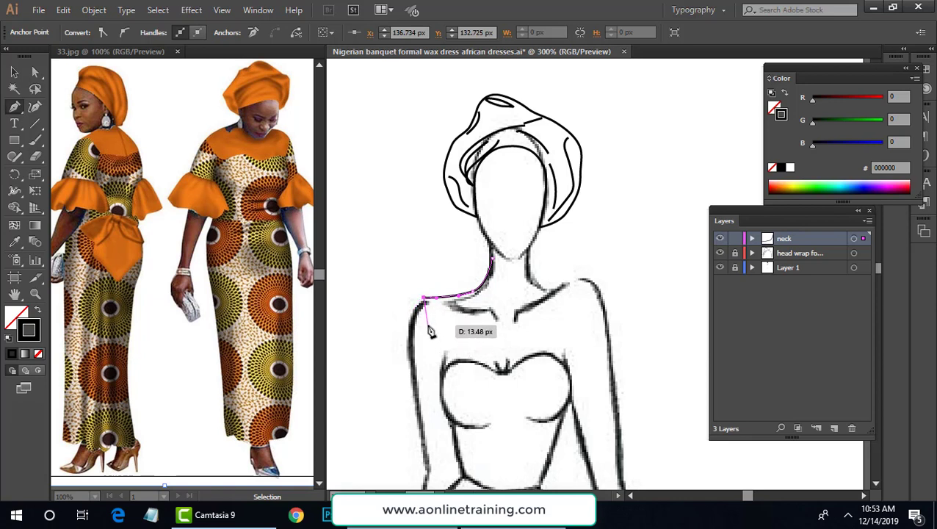
pyautogui.moveTo(431, 332)
pyautogui.mouseDown()
pyautogui.moveTo(443, 365)
pyautogui.moveTo(460, 361)
pyautogui.mouseUp()
pyautogui.click(444, 359)
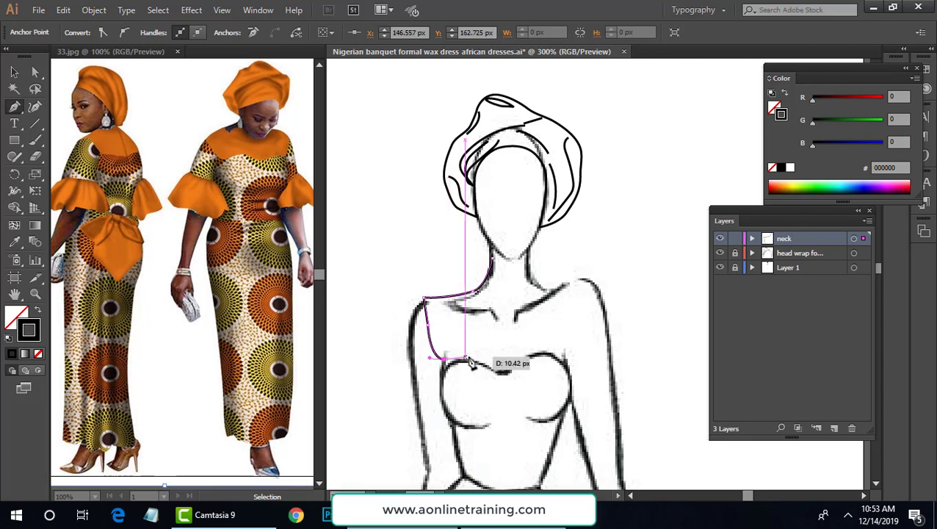
# Continue the yoke outline across the bust's sweetheart curve, up to the right shoulder and neck, and close it at the starting point
pyautogui.moveTo(503, 370); pyautogui.dragTo(567, 356)
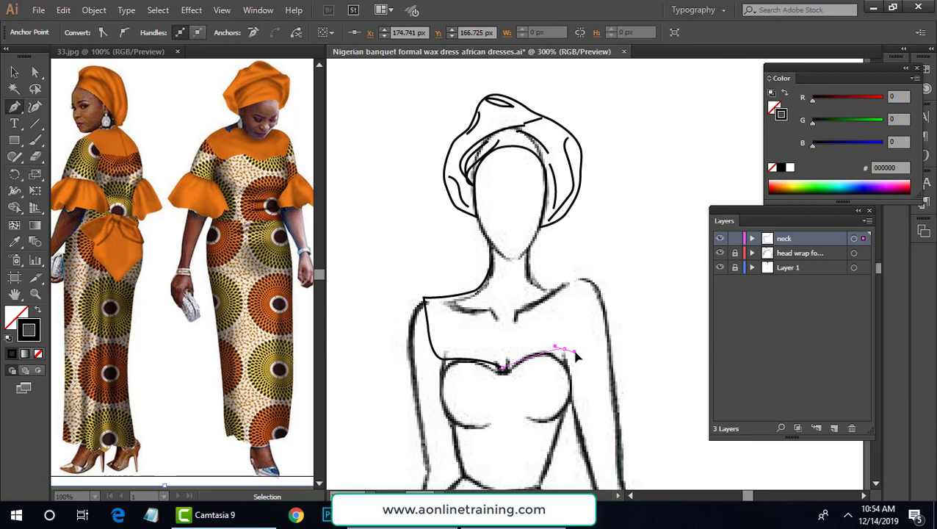
pyautogui.moveTo(575, 356); pyautogui.dragTo(578, 279)
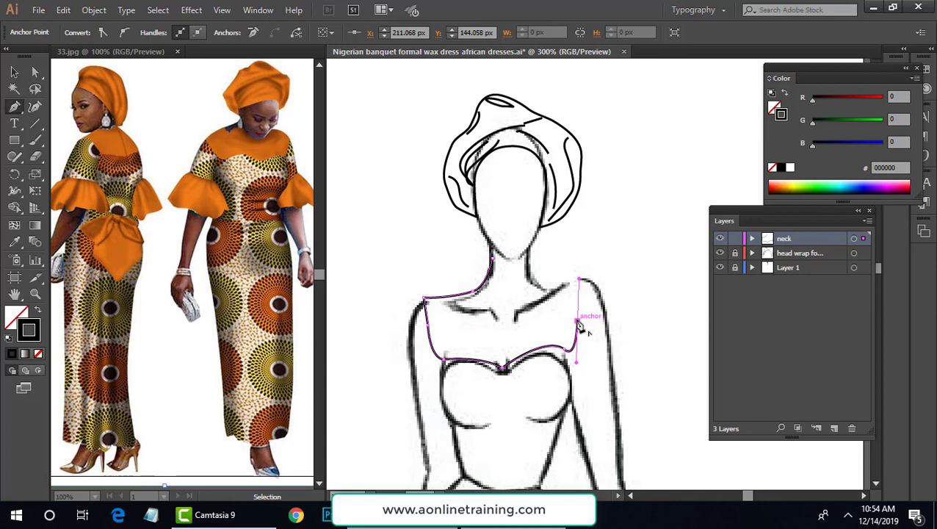
pyautogui.moveTo(578, 321); pyautogui.dragTo(583, 280)
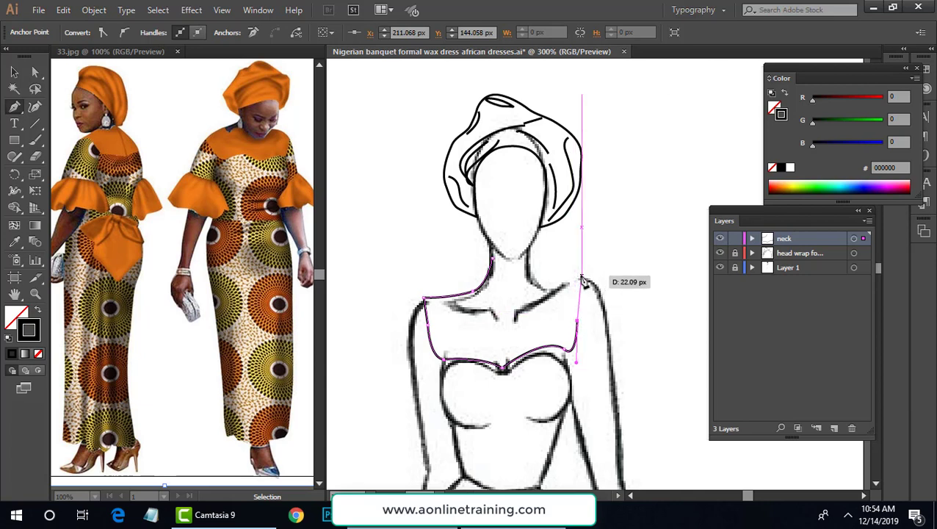
pyautogui.click(577, 278)
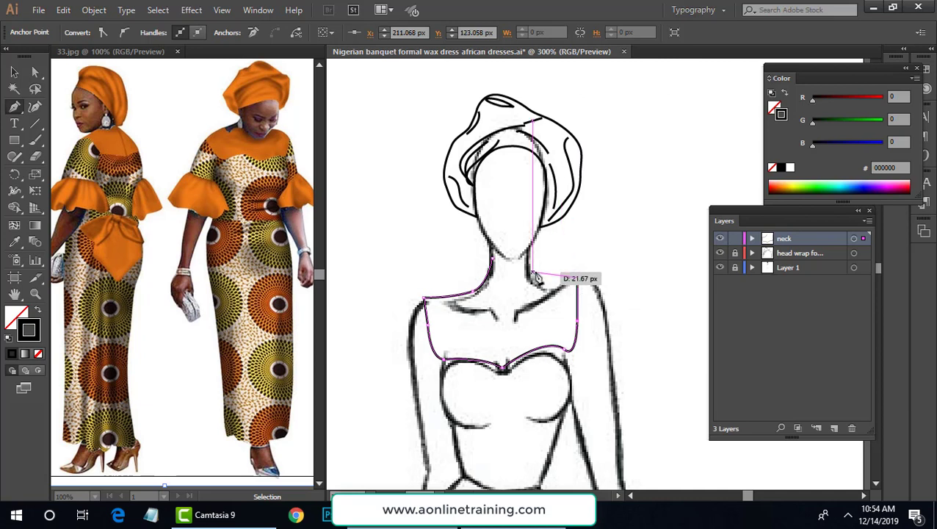
pyautogui.moveTo(533, 271); pyautogui.dragTo(494, 261)
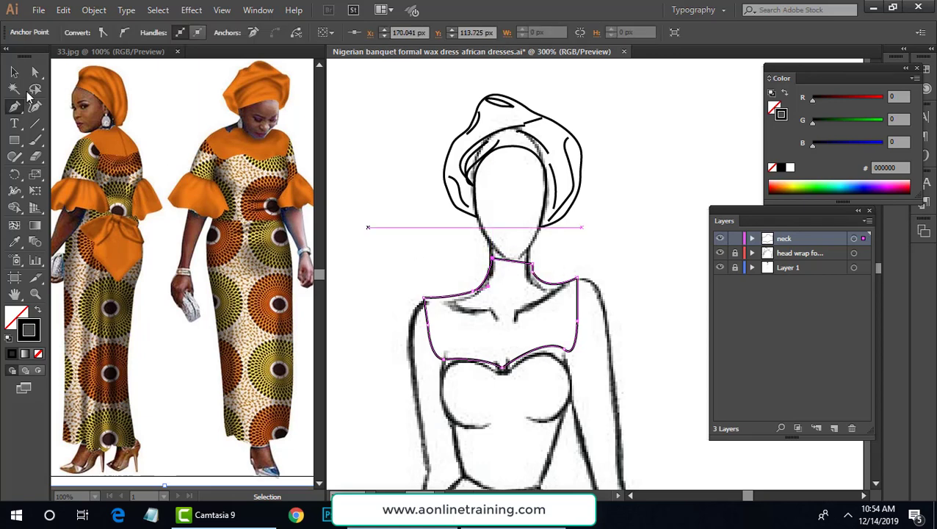
# Adjust the yoke's two upper neck anchors with the Direct Selection tool so they sit on the croquis neck lines
pyautogui.click(34, 72)
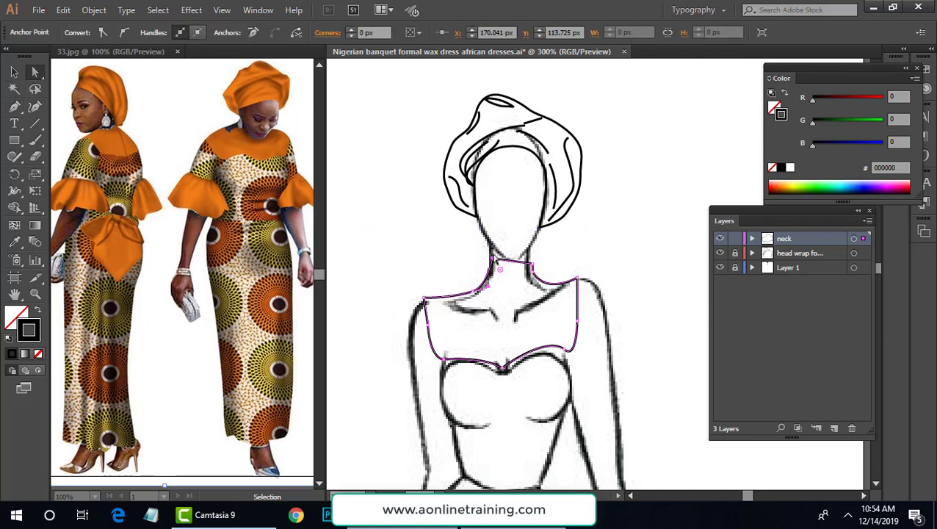
pyautogui.moveTo(493, 258); pyautogui.dragTo(490, 267)
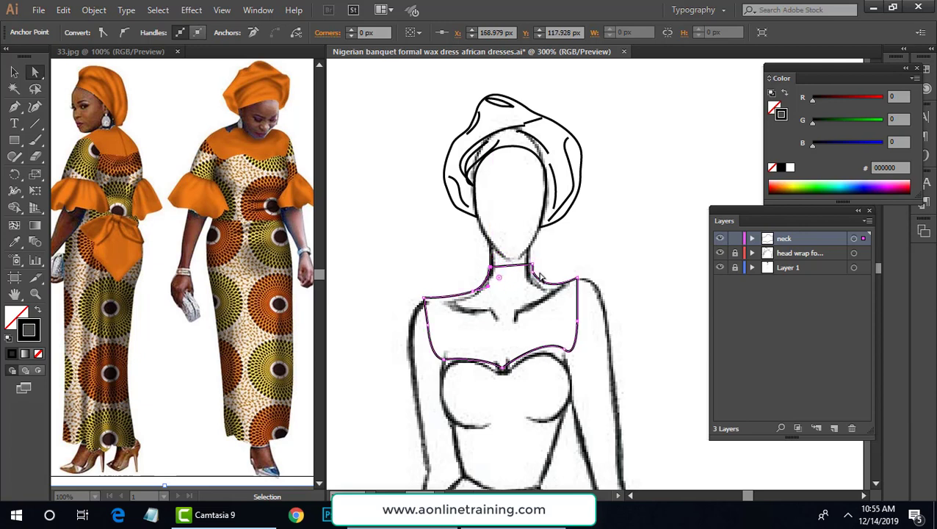
pyautogui.keyDown('shift'); pyautogui.click(530, 266); pyautogui.keyUp('shift')
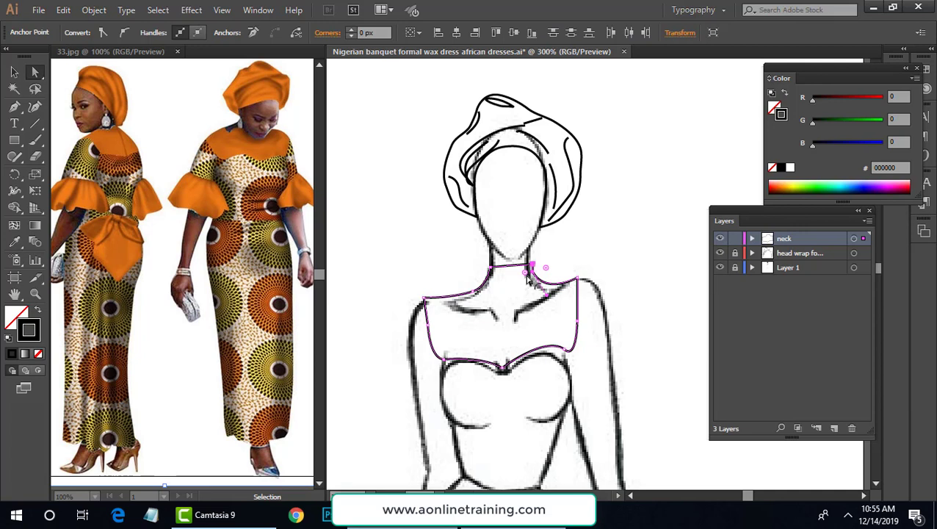
pyautogui.moveTo(531, 270); pyautogui.dragTo(528, 270)
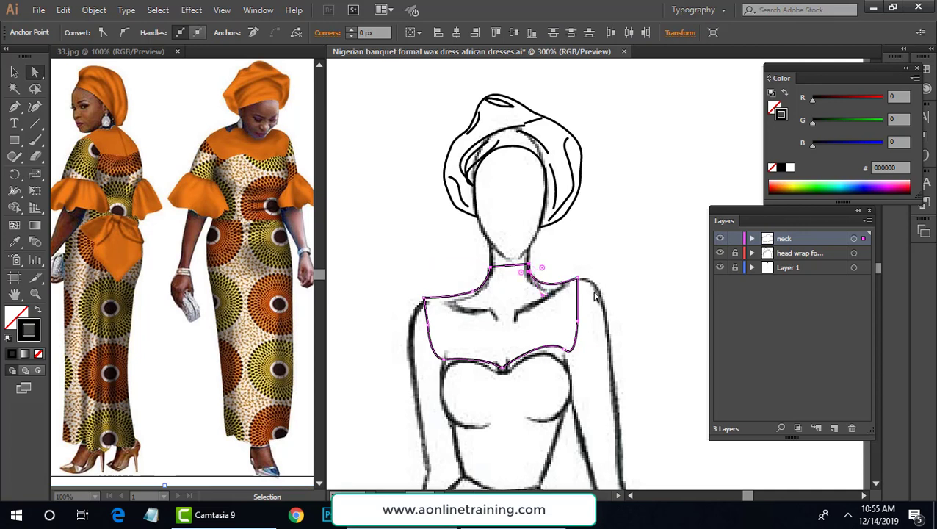
pyautogui.click(614, 246)
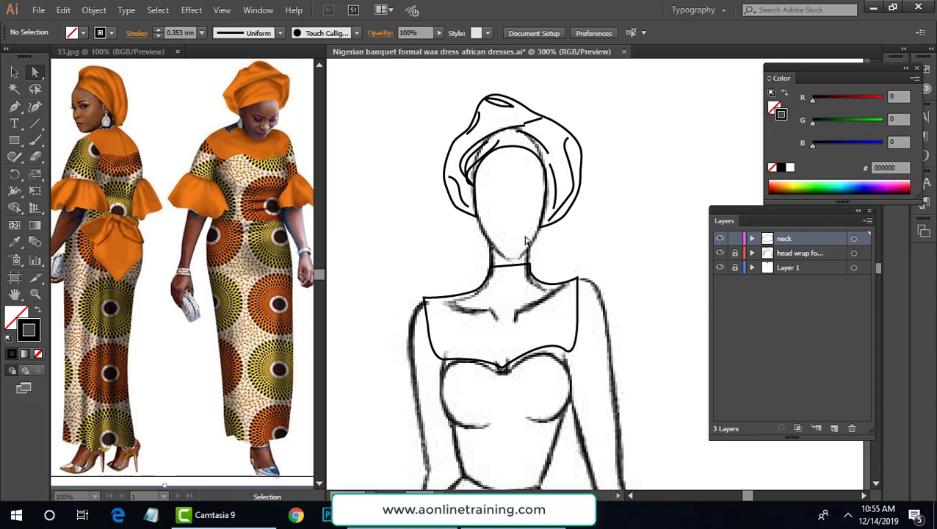
# Round the yoke's two outer shoulder corners with the Direct Selection tool, giving the right one a larger curve than the left
pyautogui.click(580, 281)
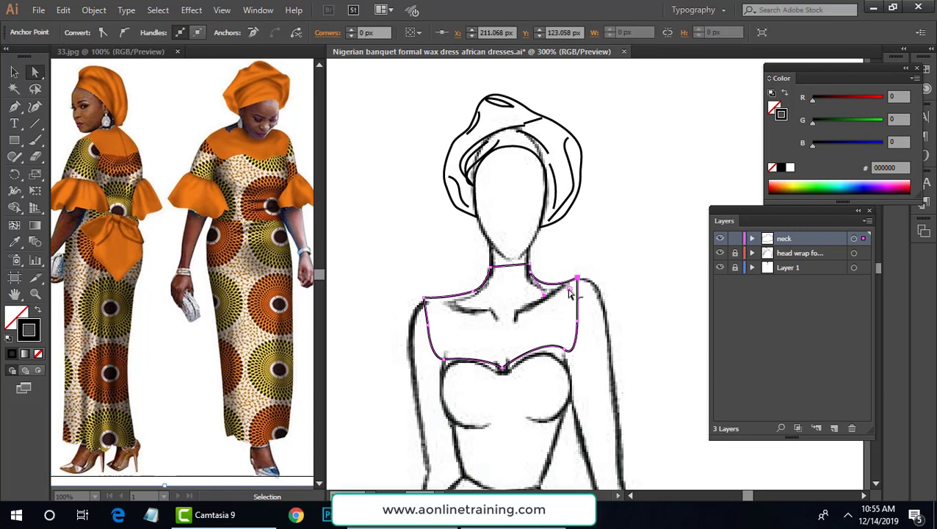
pyautogui.moveTo(570, 288)
pyautogui.mouseDown()
pyautogui.moveTo(565, 298)
pyautogui.moveTo(573, 294)
pyautogui.mouseUp()
pyautogui.click(585, 279)
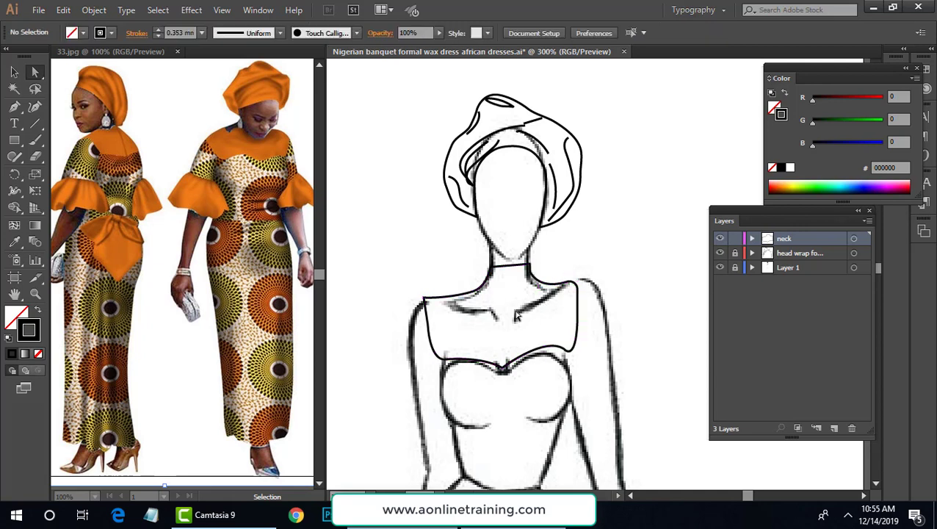
pyautogui.click(425, 299)
pyautogui.click(438, 311)
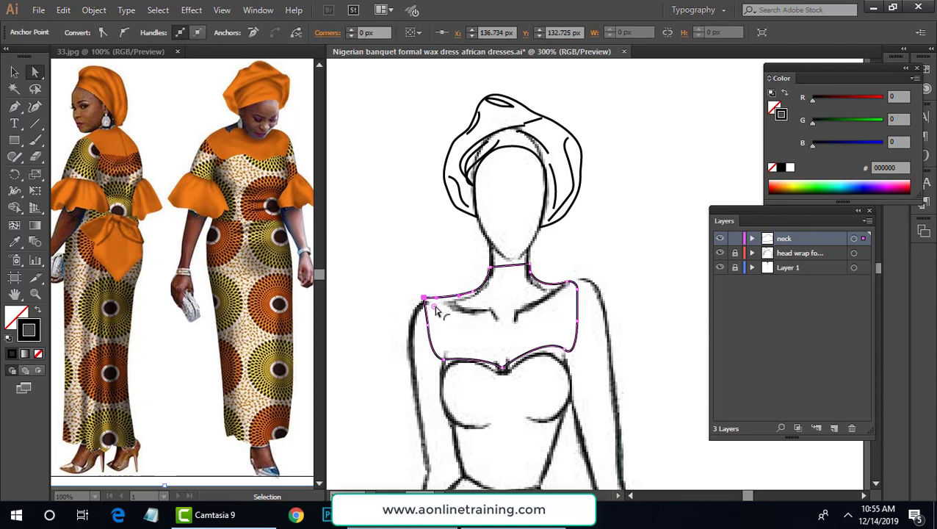
pyautogui.moveTo(438, 310); pyautogui.dragTo(431, 308)
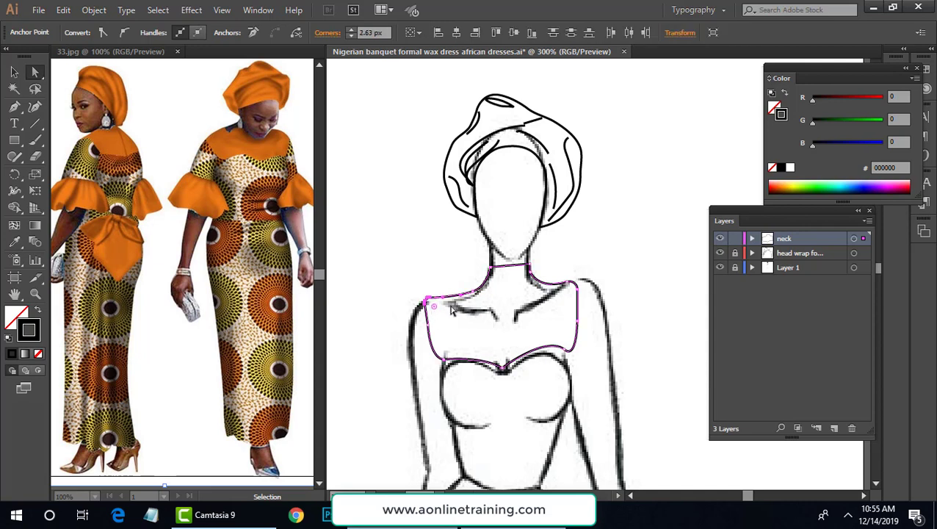
pyautogui.click(617, 265)
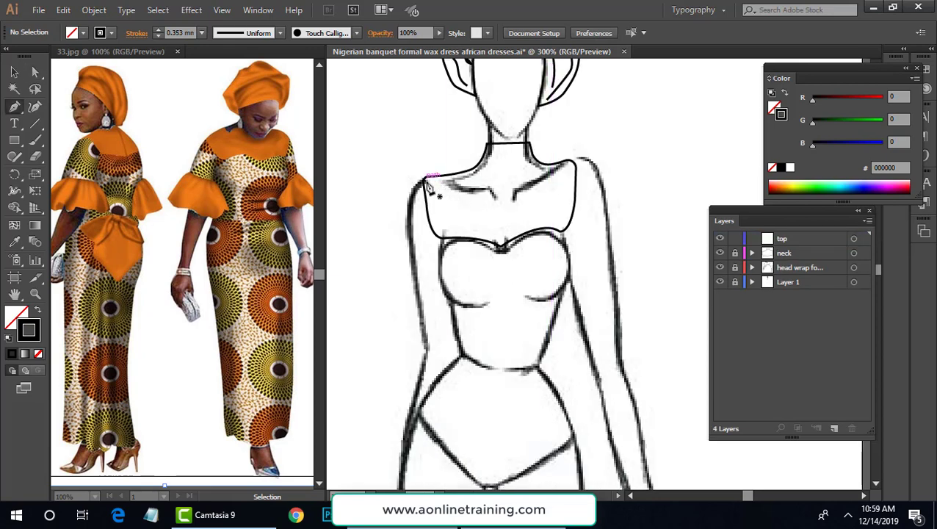
# On the top layer, trace the left sleeve's outer edge with the Pen tool from the yoke's shoulder corner down the upper arm
pyautogui.click(425, 179)
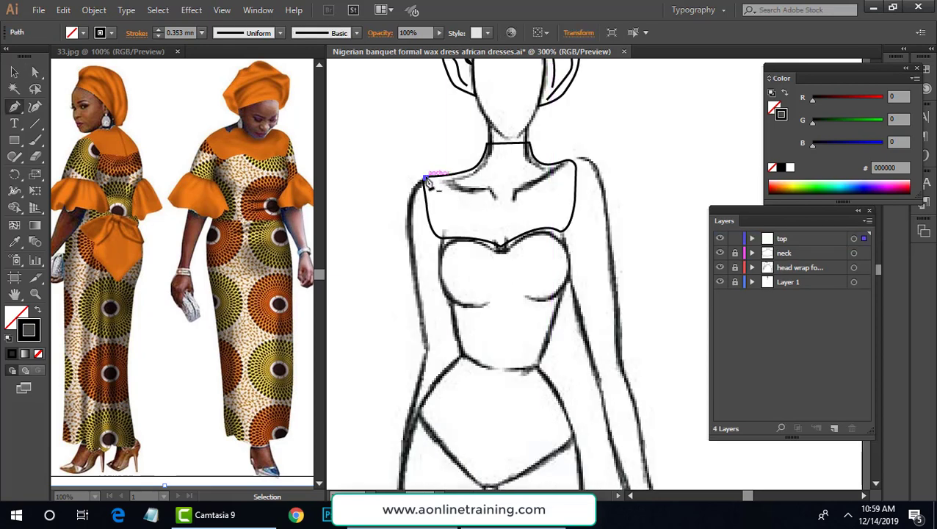
pyautogui.moveTo(407, 232); pyautogui.dragTo(420, 284)
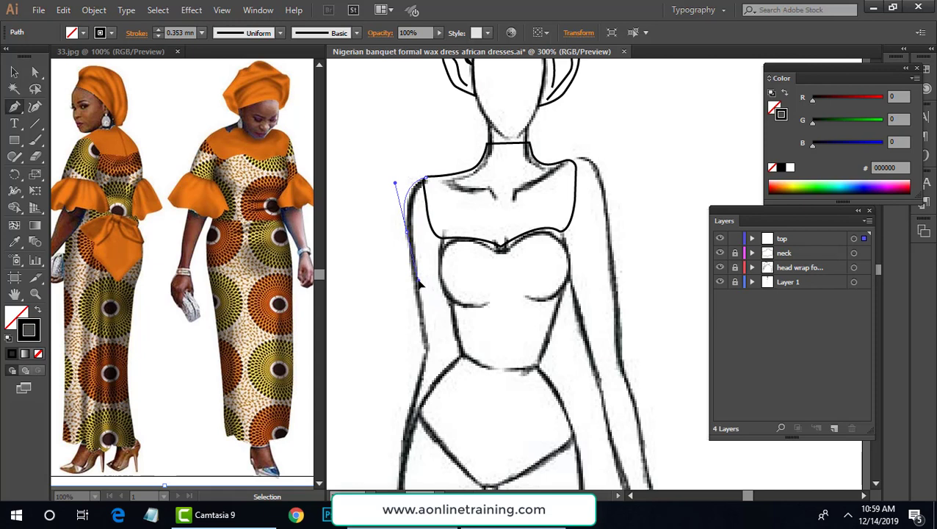
pyautogui.moveTo(419, 283); pyautogui.dragTo(412, 283)
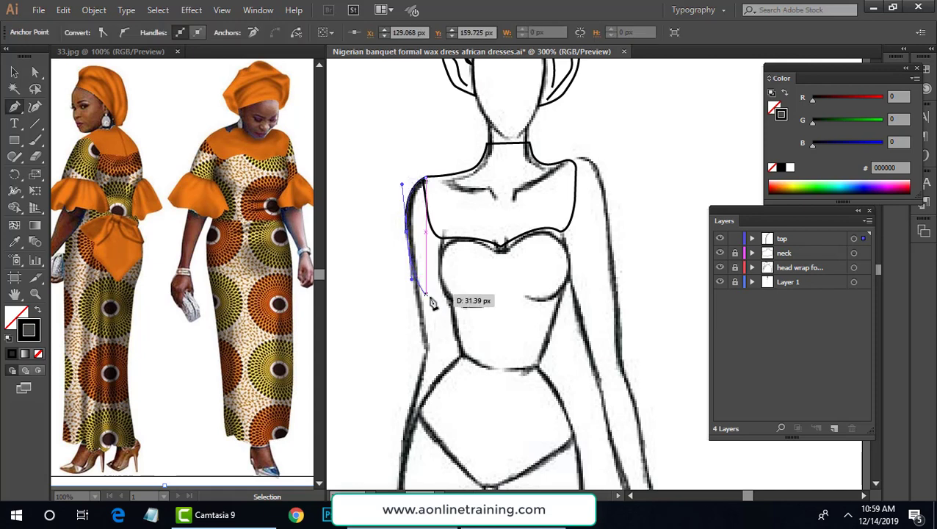
pyautogui.click(425, 351)
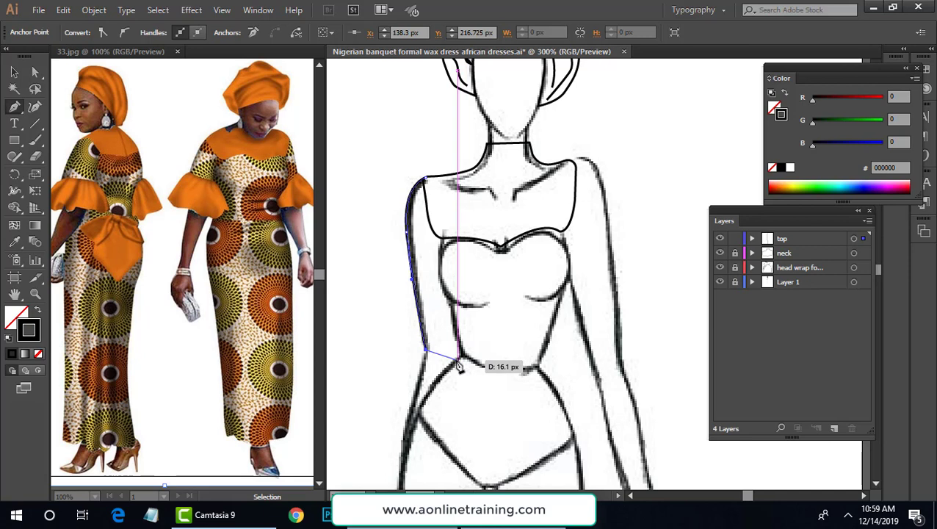
pyautogui.hotkey('ctrl', 'z')
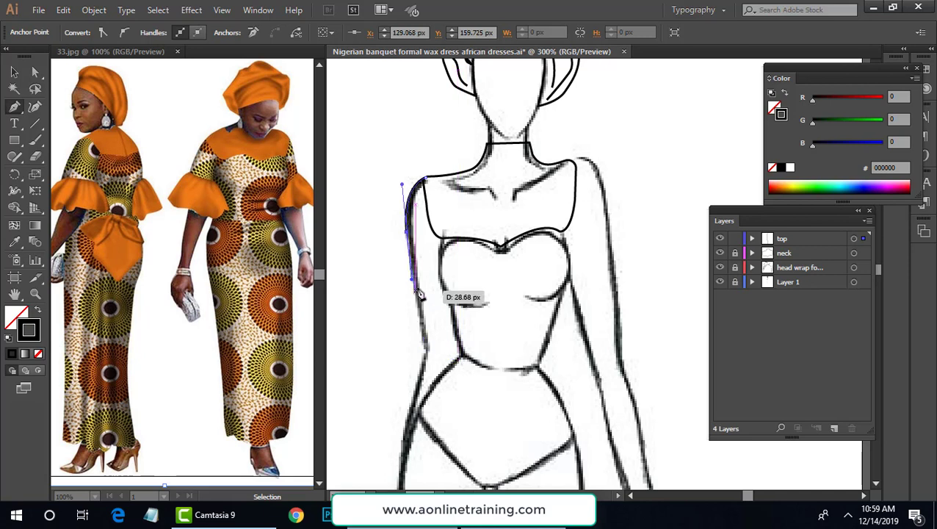
pyautogui.moveTo(420, 288); pyautogui.dragTo(446, 292)
pyautogui.hotkey('ctrl', 'z')
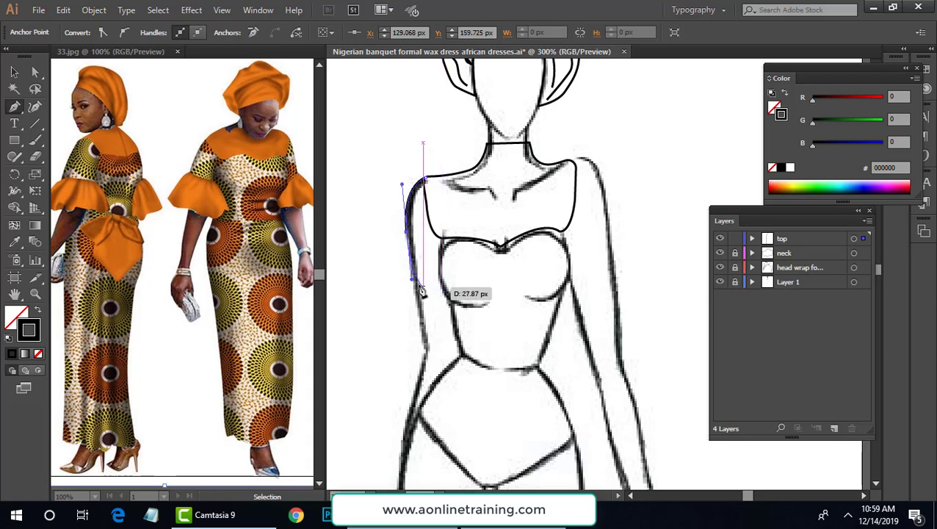
# Continue the left sleeve outline across the arm, up the bust side and along the yoke edge, closing it at the shoulder
pyautogui.moveTo(413, 285); pyautogui.dragTo(435, 250)
pyautogui.click(443, 282)
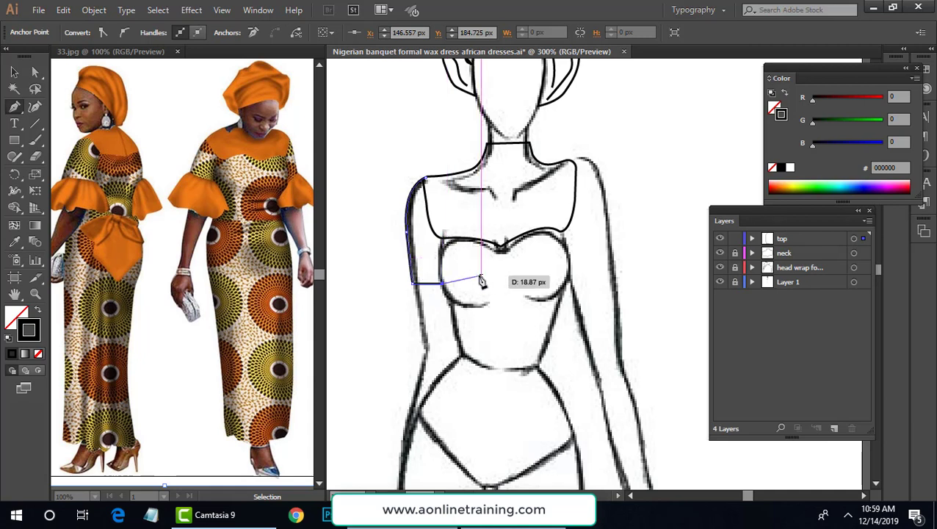
pyautogui.moveTo(544, 326); pyautogui.dragTo(430, 211)
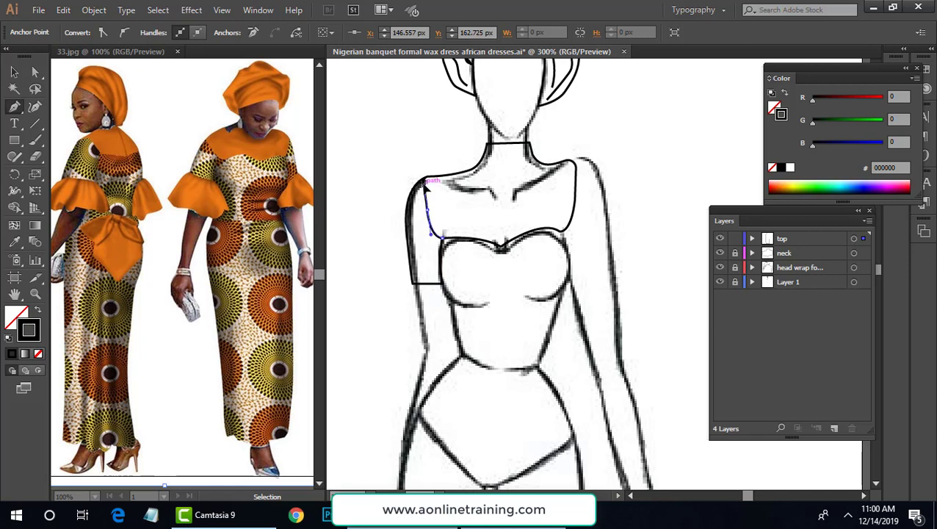
pyautogui.moveTo(425, 185)
pyautogui.mouseDown()
pyautogui.moveTo(444, 217)
pyautogui.moveTo(429, 189)
pyautogui.mouseUp()
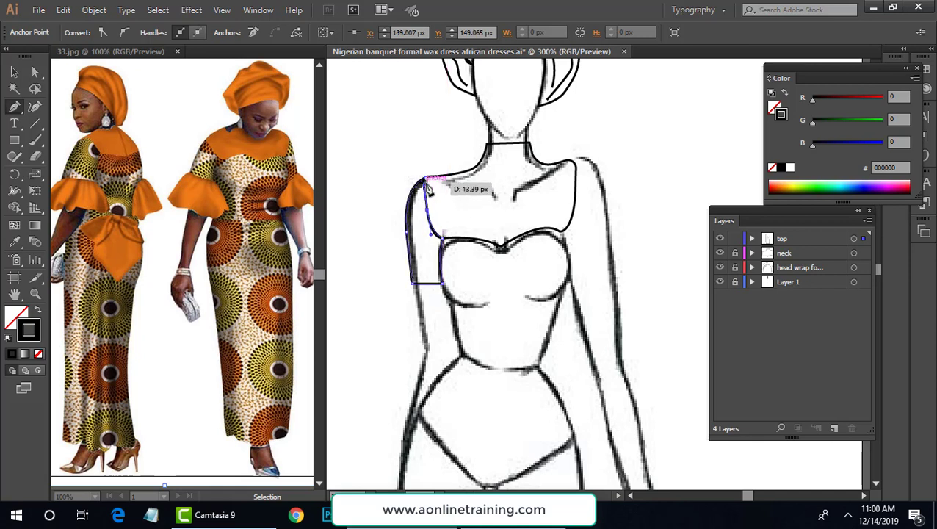
pyautogui.click(425, 183)
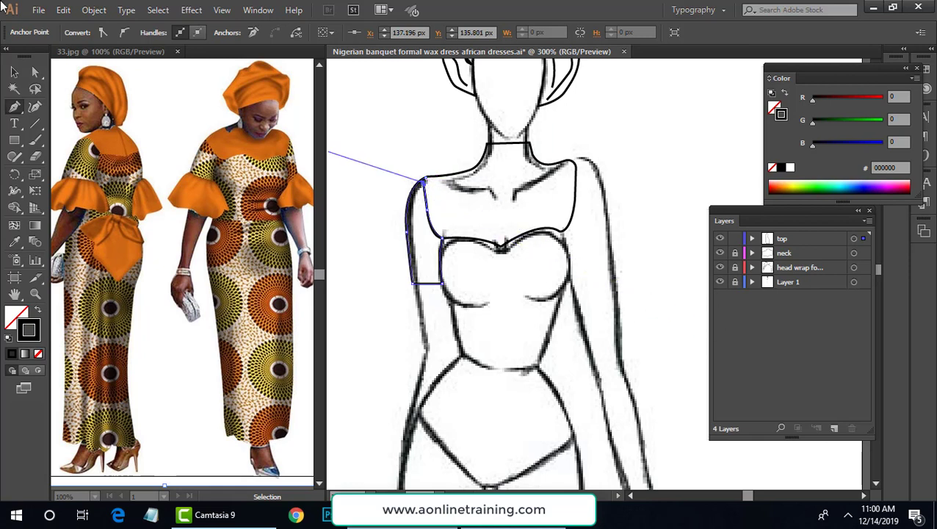
pyautogui.moveTo(41, 50); pyautogui.dragTo(463, 229)
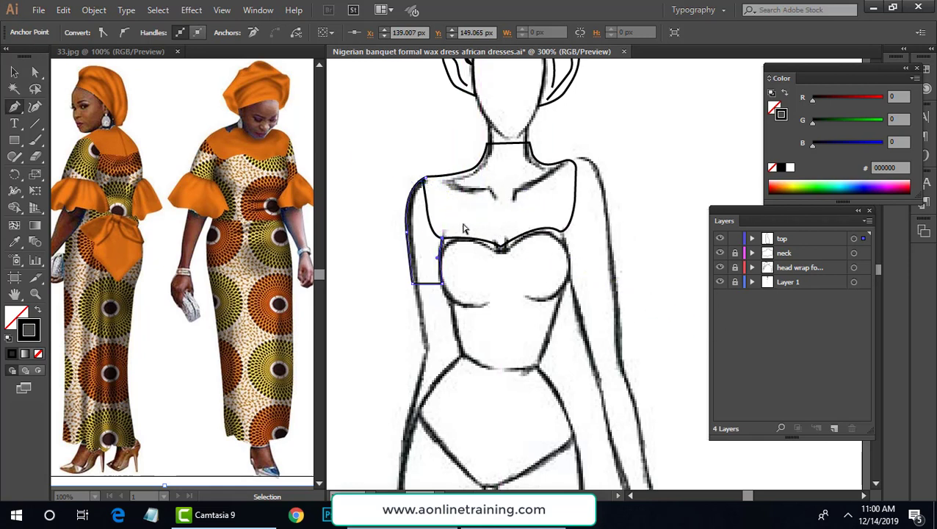
pyautogui.moveTo(426, 198); pyautogui.dragTo(423, 160)
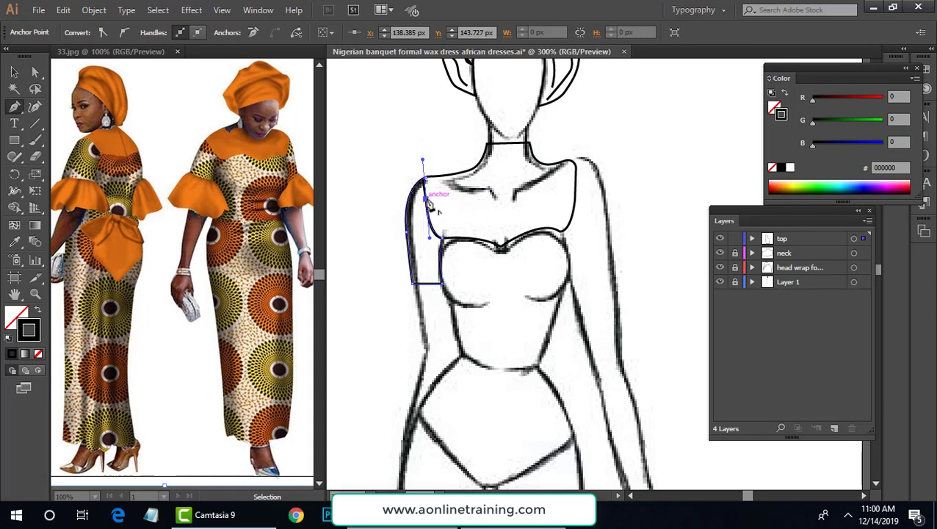
pyautogui.moveTo(434, 210); pyautogui.dragTo(426, 179)
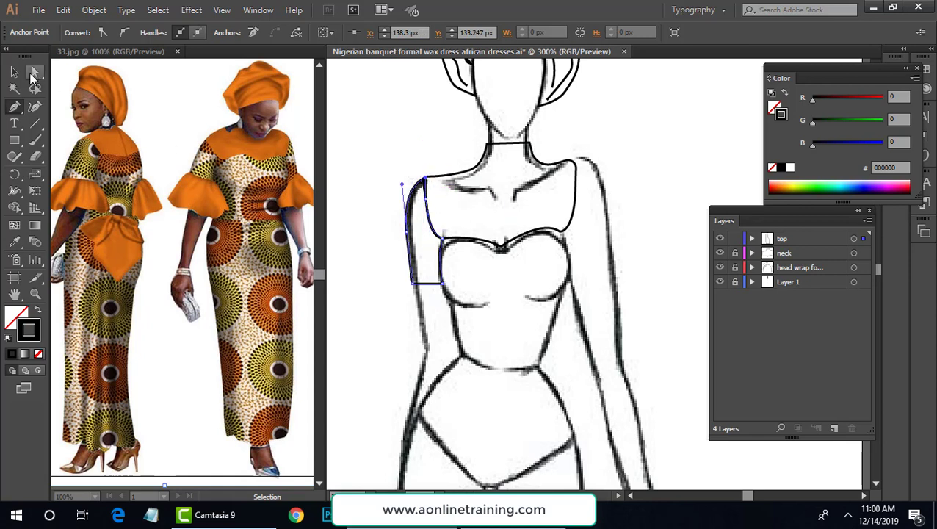
# Deselect the finished left sleeve outline and save the document
pyautogui.click(14, 72)
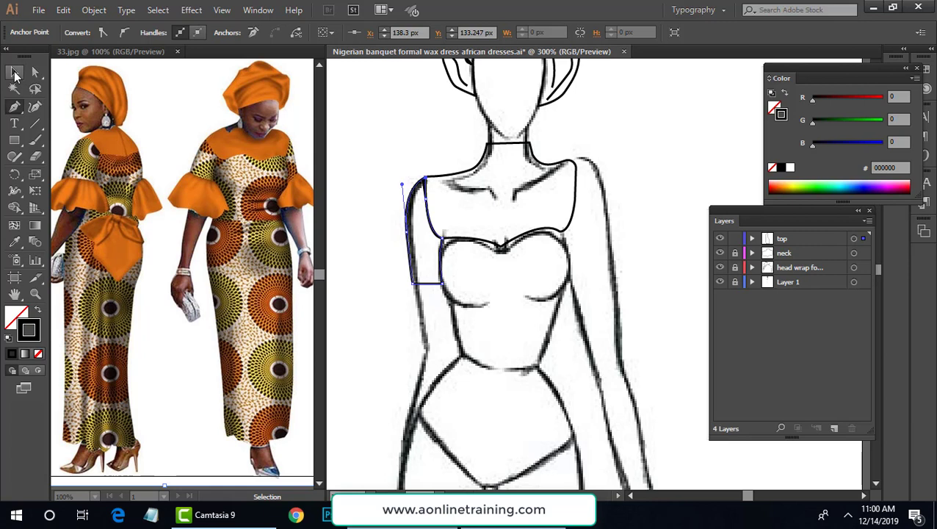
pyautogui.click(379, 132)
pyautogui.hotkey('ctrl', 's')
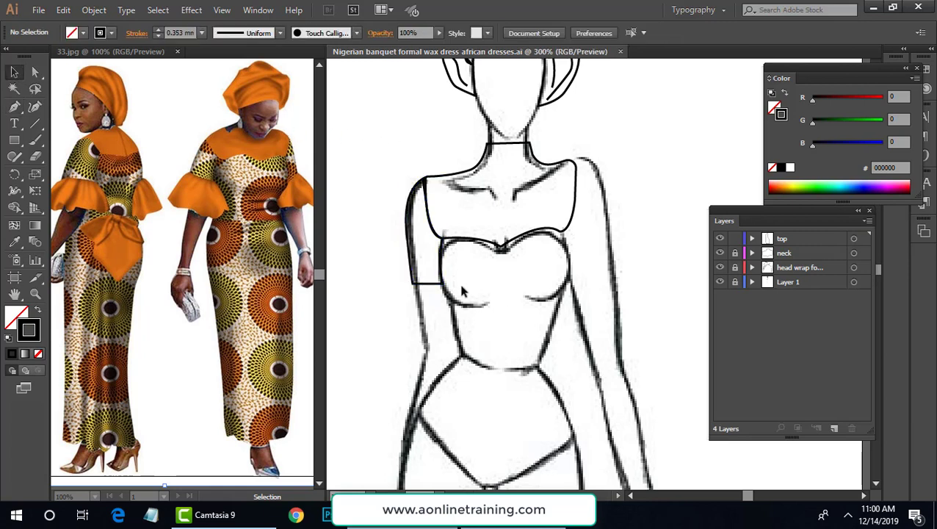
pyautogui.click(415, 282)
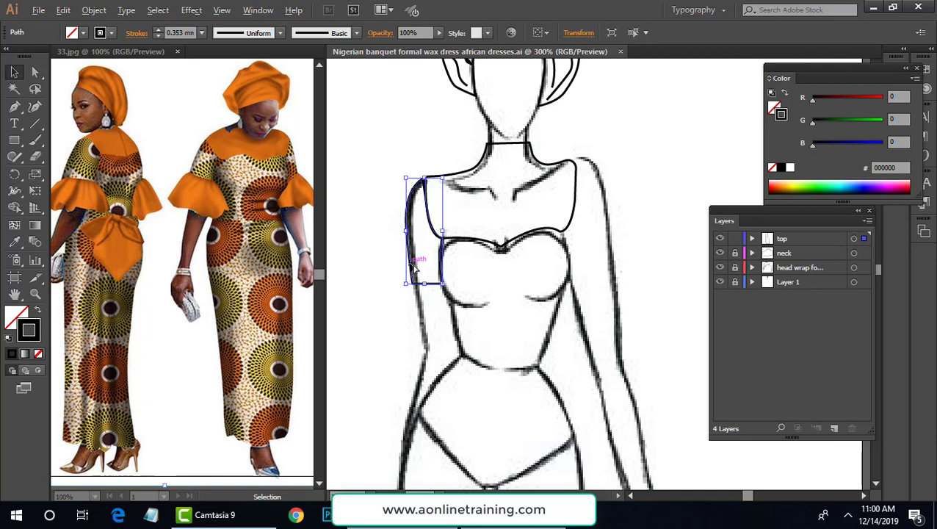
pyautogui.click(382, 264)
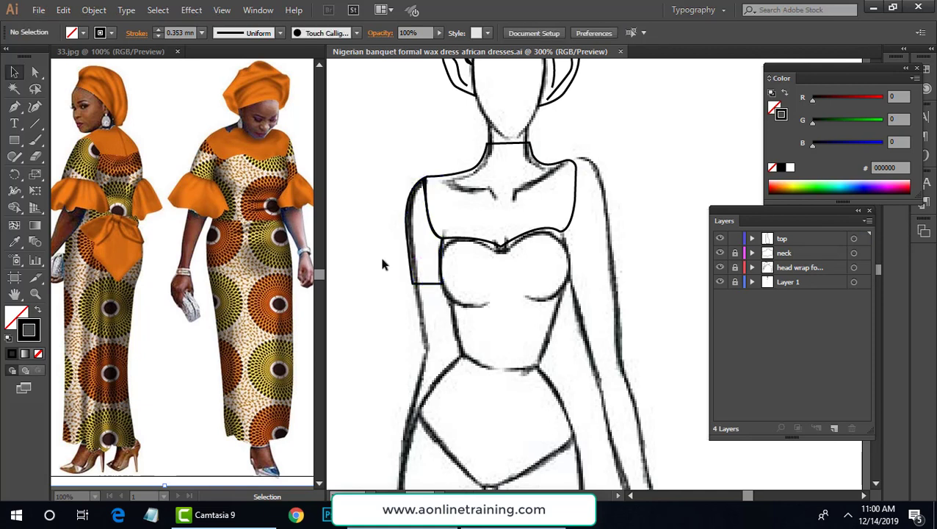
# Trace the right sleeve with the Pen tool from the yoke's shoulder down the outer arm and across its hem to the bust side
pyautogui.click(14, 106)
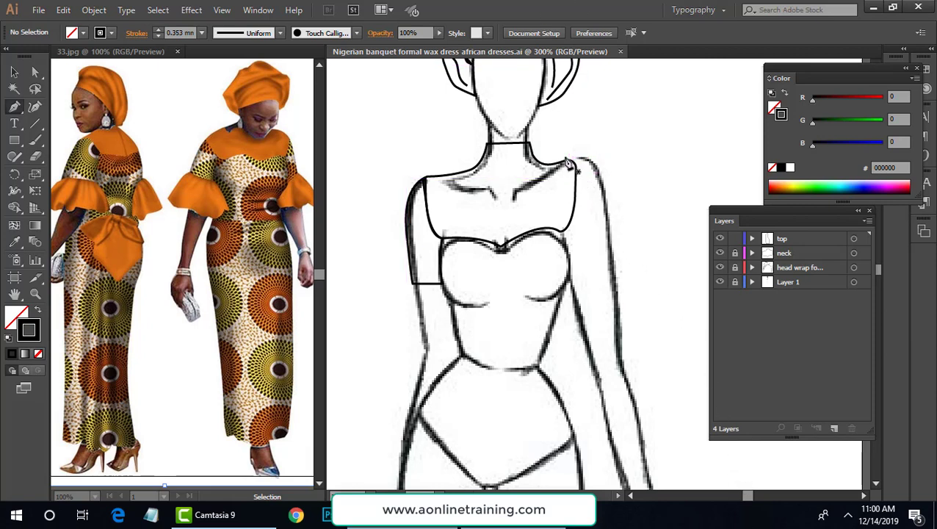
pyautogui.moveTo(566, 160); pyautogui.dragTo(614, 191)
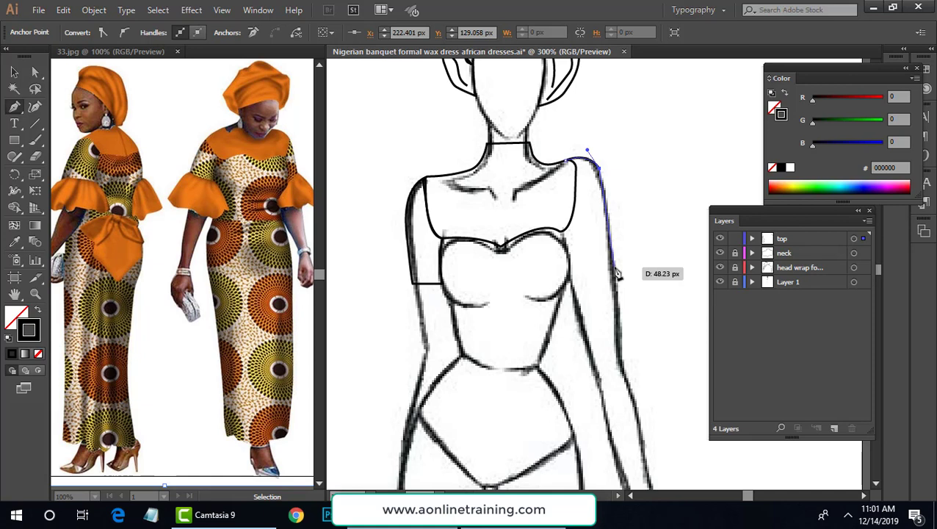
pyautogui.moveTo(617, 274); pyautogui.dragTo(622, 330)
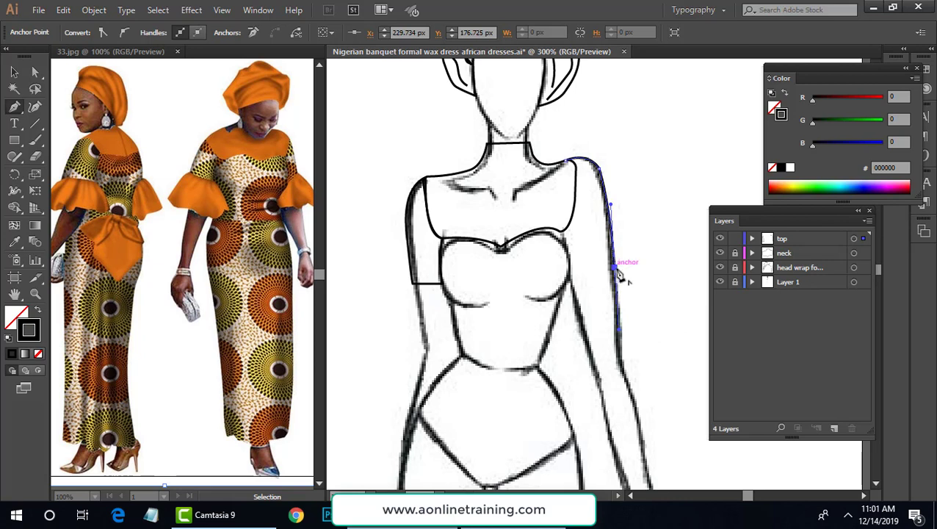
pyautogui.moveTo(615, 268); pyautogui.dragTo(574, 277)
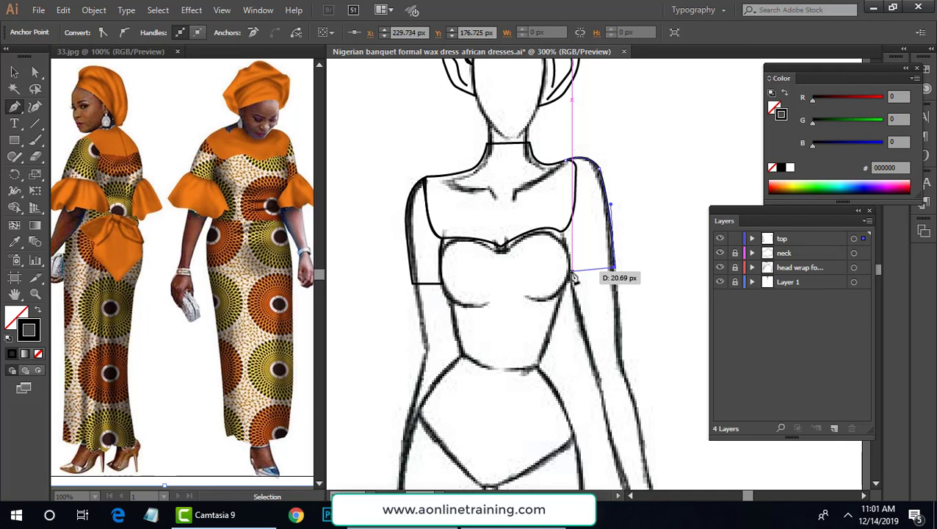
pyautogui.click(572, 271)
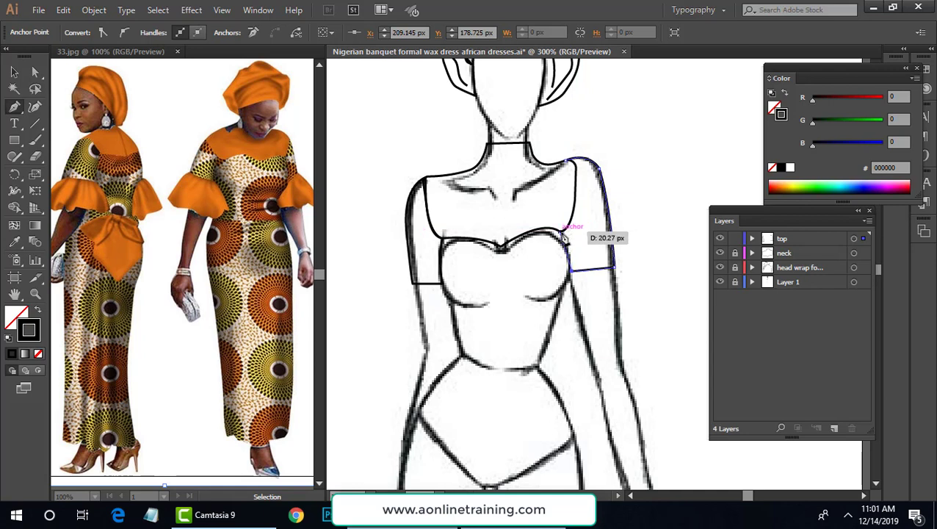
# Continue the right sleeve outline up to the yoke and along its curved edge, close it at the shoulder and deselect it
pyautogui.click(564, 237)
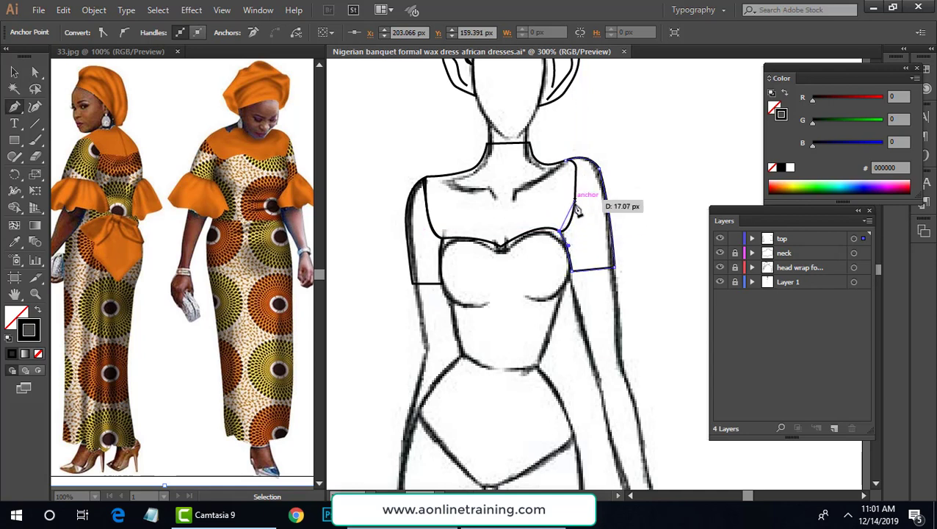
pyautogui.moveTo(575, 203); pyautogui.dragTo(579, 184)
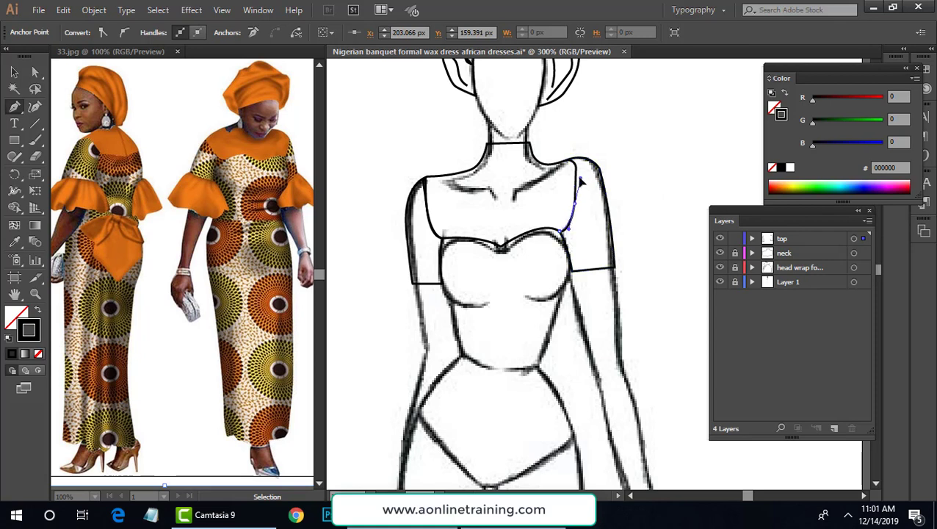
pyautogui.moveTo(580, 178); pyautogui.dragTo(577, 176)
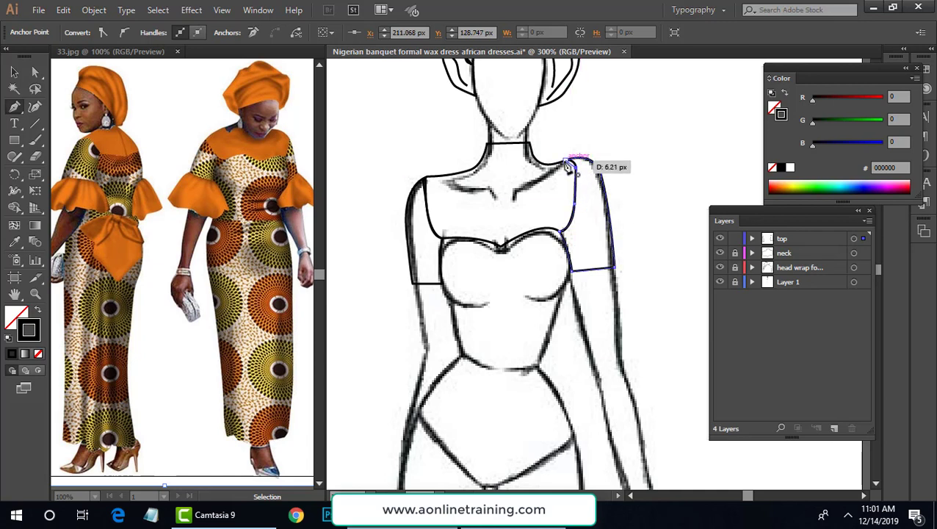
pyautogui.moveTo(571, 168); pyautogui.dragTo(557, 163)
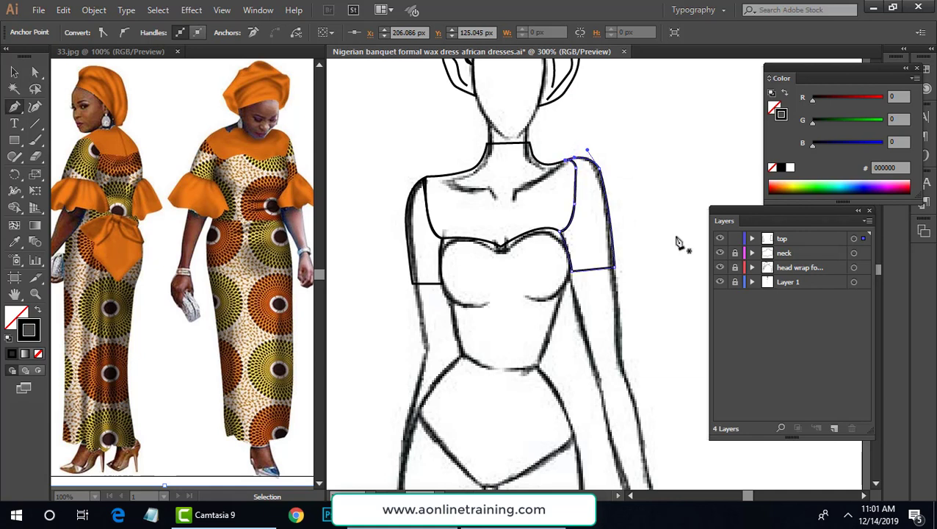
pyautogui.press('v')
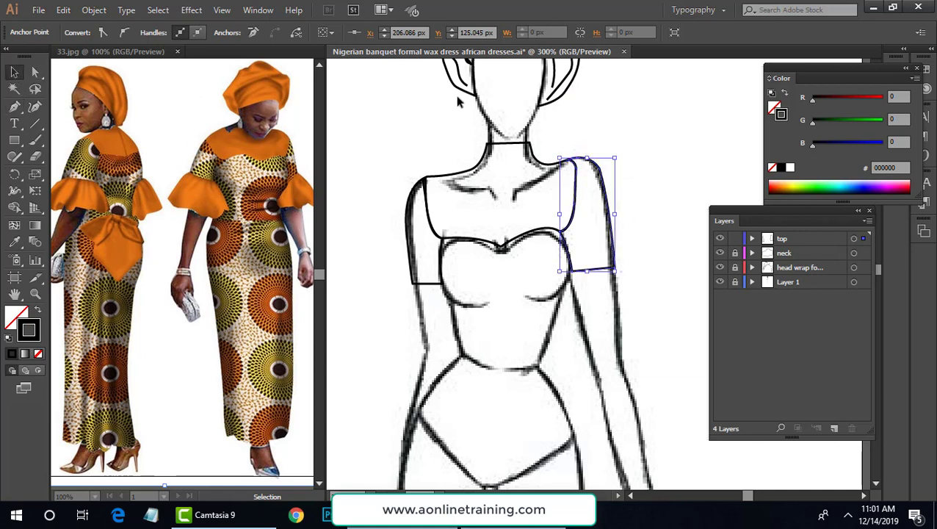
pyautogui.click(614, 114)
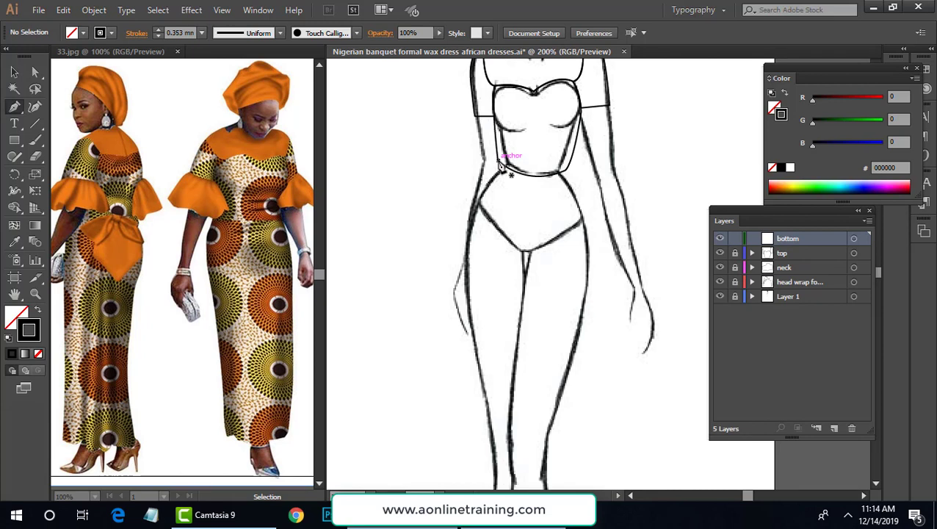
# Trace the skirt's left side with the Pen tool from the waist corner of the top, over the hip and down to the hem above the ankle
pyautogui.click(498, 160)
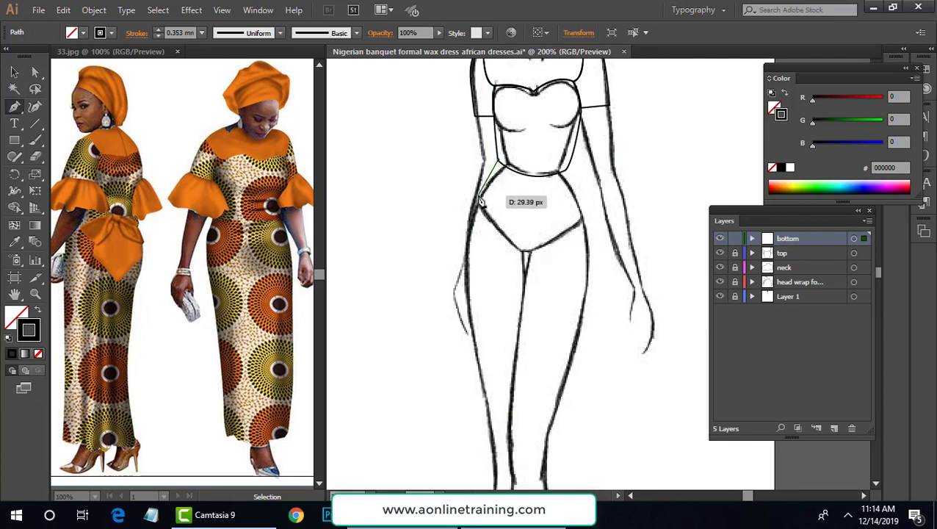
pyautogui.moveTo(480, 200)
pyautogui.mouseDown()
pyautogui.moveTo(499, 200)
pyautogui.moveTo(472, 210)
pyautogui.moveTo(461, 262)
pyautogui.moveTo(476, 215)
pyautogui.mouseUp()
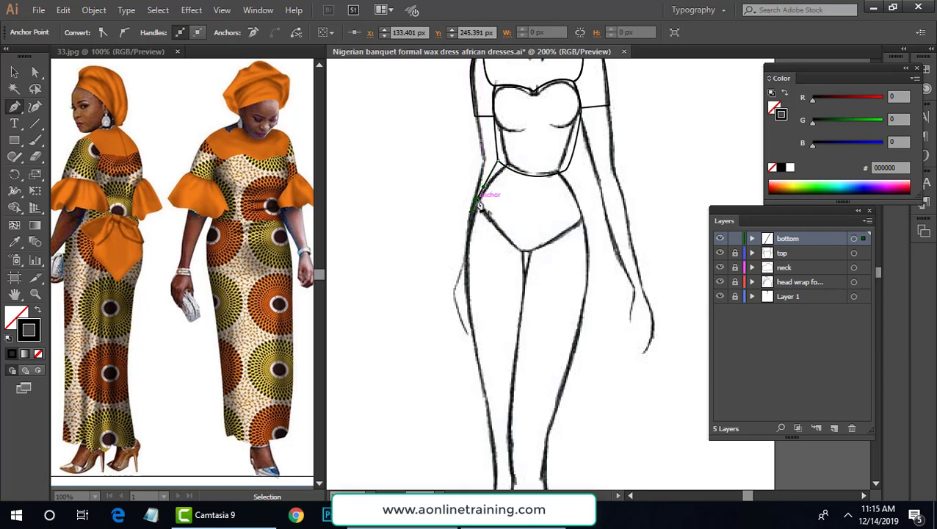
pyautogui.click(477, 201)
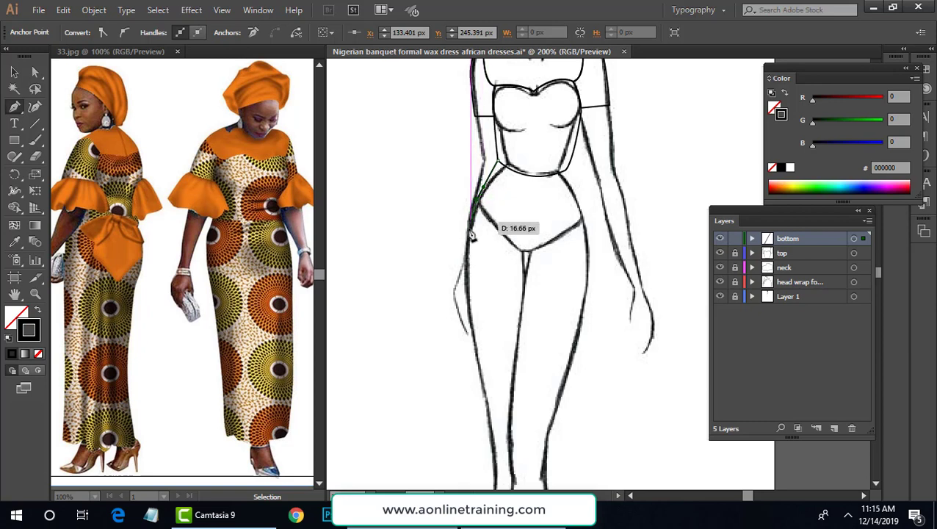
pyautogui.moveTo(464, 256); pyautogui.dragTo(479, 350)
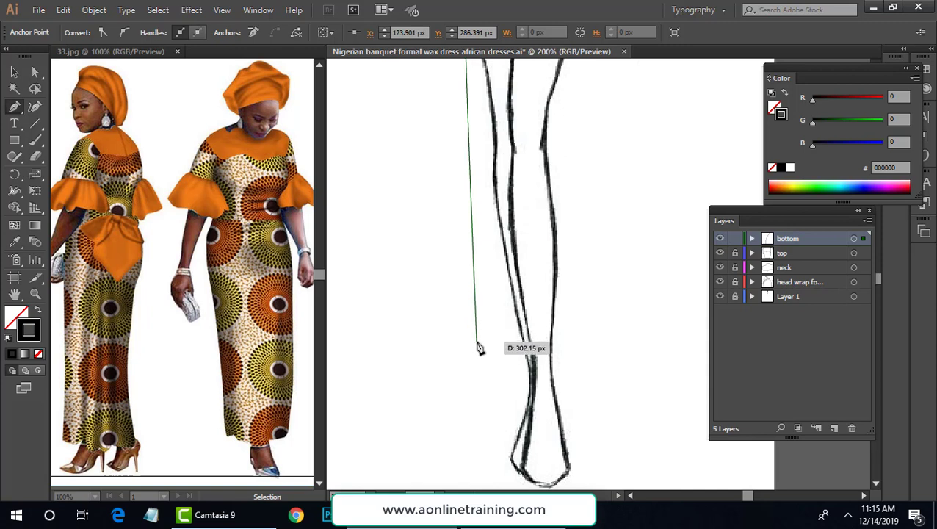
pyautogui.click(476, 343)
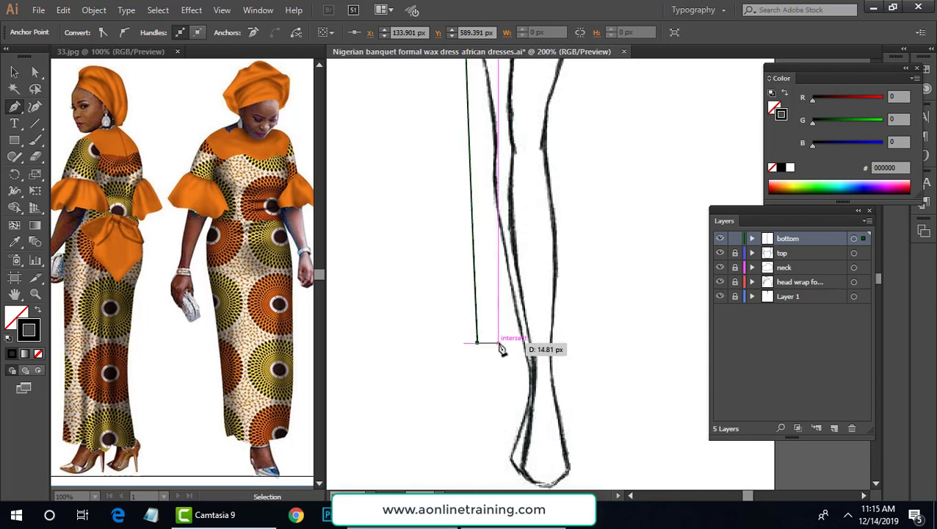
# Continue the skirt outline across the lower legs as a wavy hem with a small fold, ending at the right hem corner
pyautogui.moveTo(499, 343); pyautogui.dragTo(499, 351)
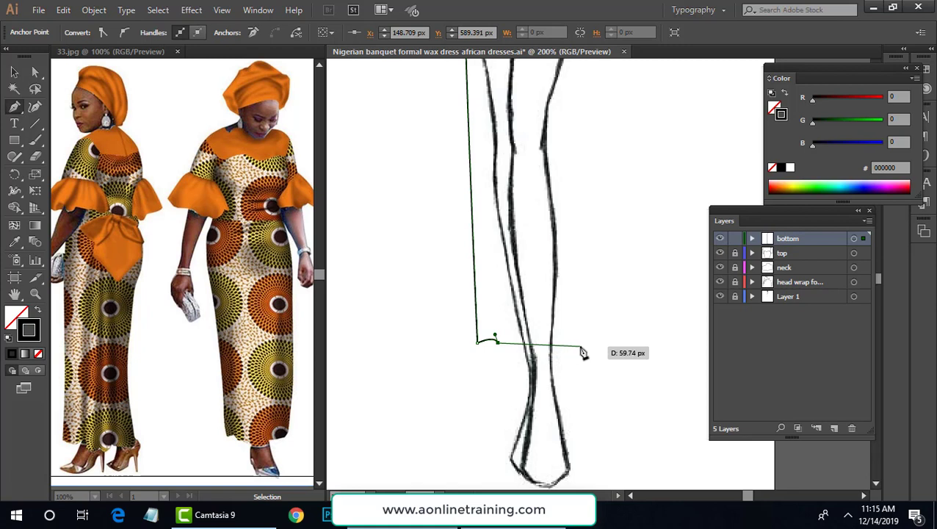
pyautogui.moveTo(584, 347); pyautogui.dragTo(623, 330)
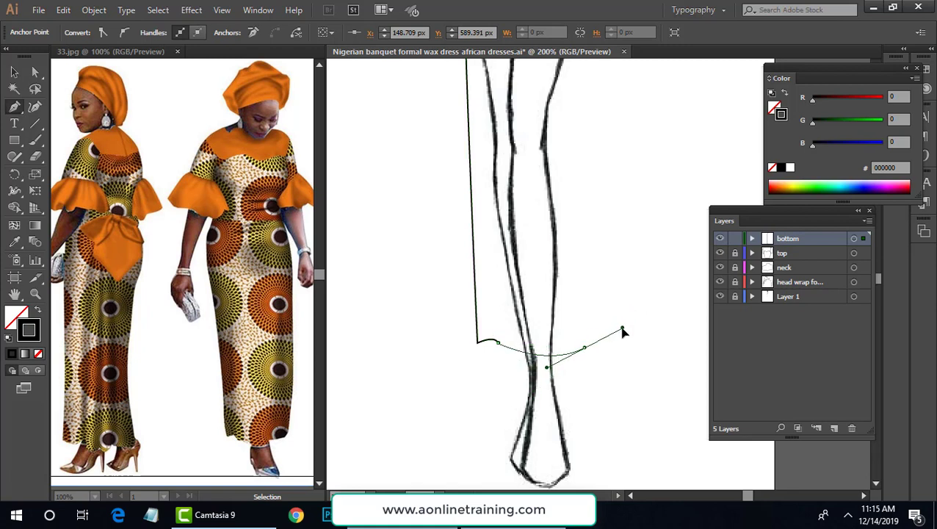
pyautogui.click(584, 348)
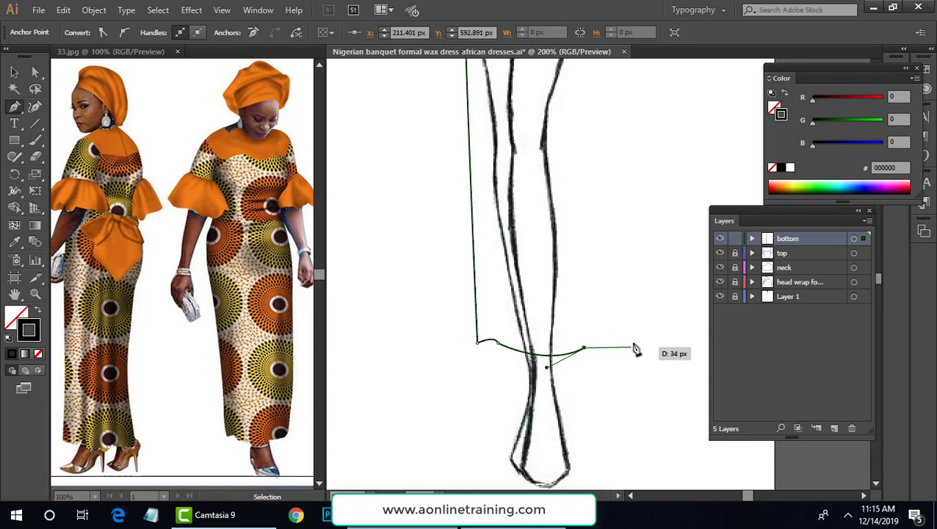
pyautogui.keyDown('ctrl'); pyautogui.click(590, 344); pyautogui.keyUp('ctrl')
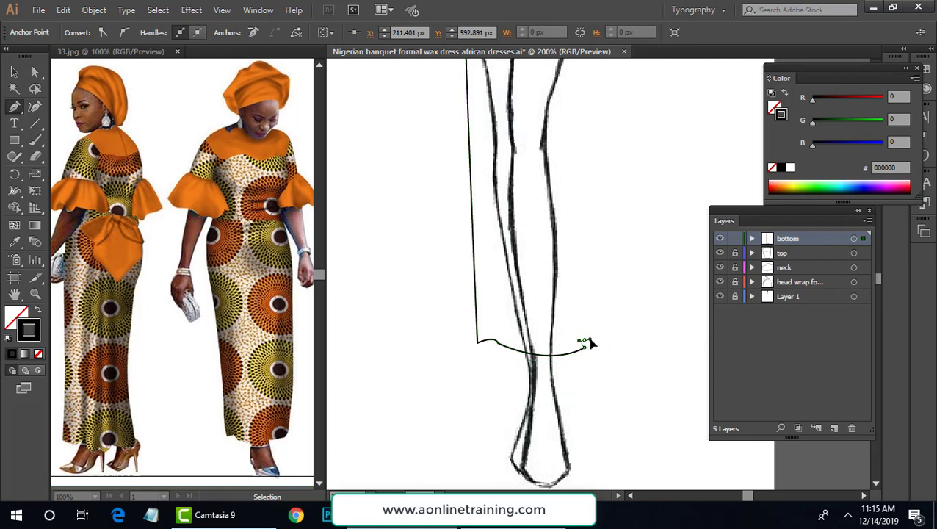
pyautogui.moveTo(585, 342); pyautogui.dragTo(624, 362)
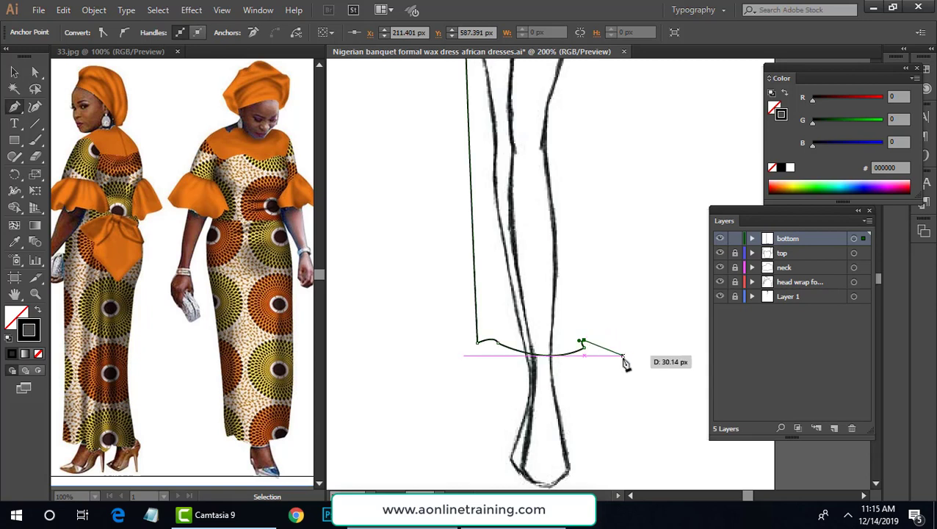
pyautogui.press('Down')
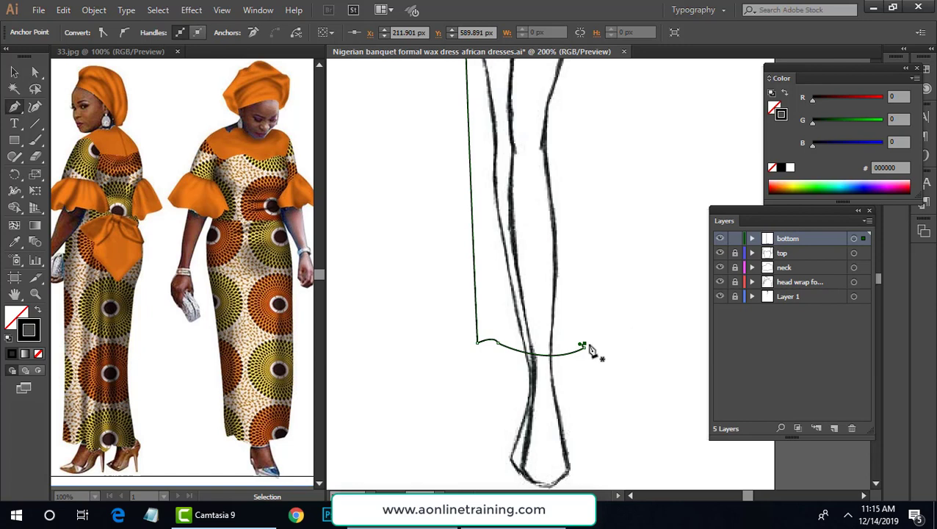
pyautogui.moveTo(584, 345); pyautogui.dragTo(628, 348)
pyautogui.moveTo(641, 337); pyautogui.dragTo(640, 337)
pyautogui.click(626, 342)
# Extend the skirt outline from the right hem corner up to knee level as a curve ending in a corner point
pyautogui.scroll(8, 646, 367)
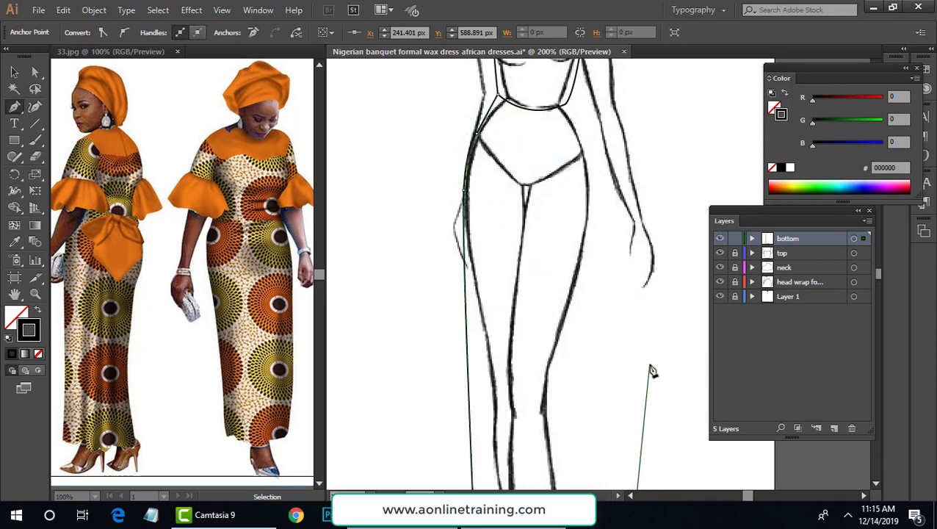
pyautogui.scroll(1, 627, 350)
pyautogui.moveTo(633, 356); pyautogui.dragTo(592, 180)
pyautogui.scroll(-5, 616, 308)
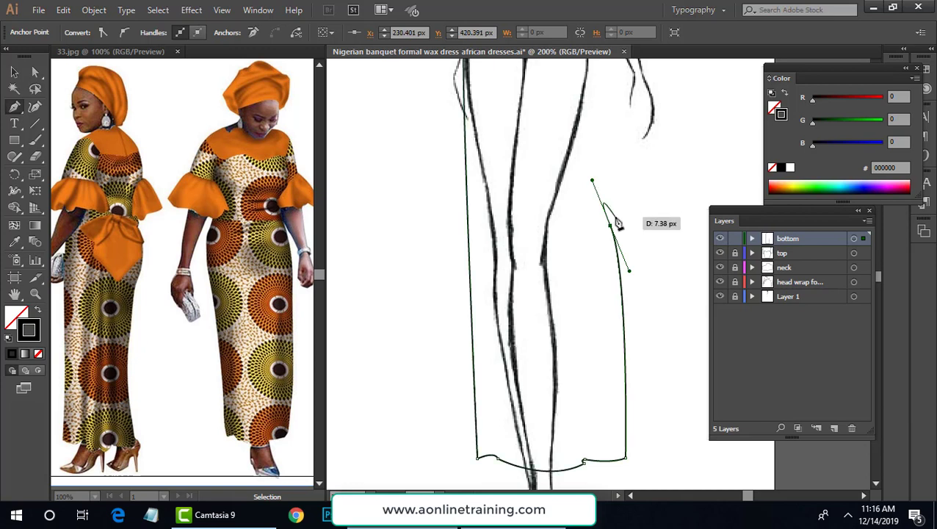
pyautogui.moveTo(618, 224)
pyautogui.mouseDown()
pyautogui.moveTo(616, 213)
pyautogui.moveTo(663, 243)
pyautogui.moveTo(672, 231)
pyautogui.moveTo(616, 234)
pyautogui.mouseUp()
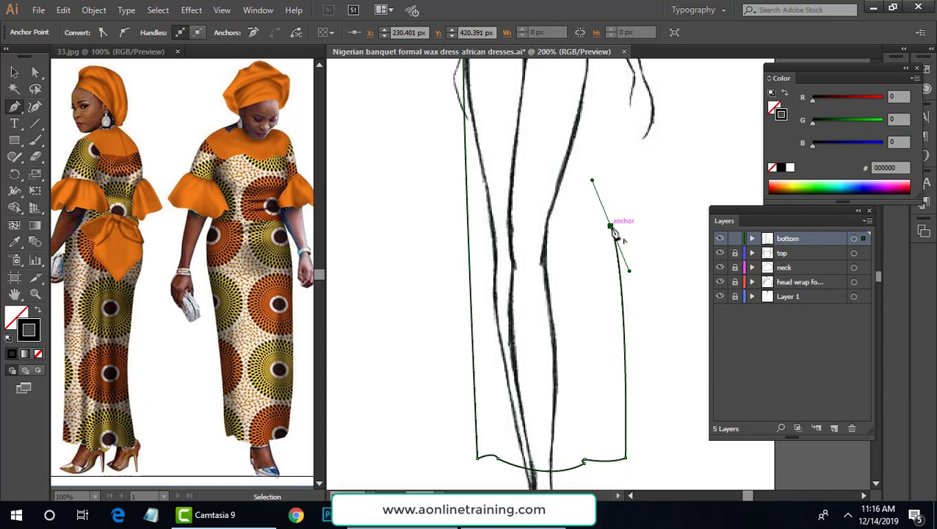
pyautogui.click(612, 226)
# Continue the skirt's right side from knee level in a curve over the hip to the right waist corner of the top
pyautogui.scroll(4, 653, 293)
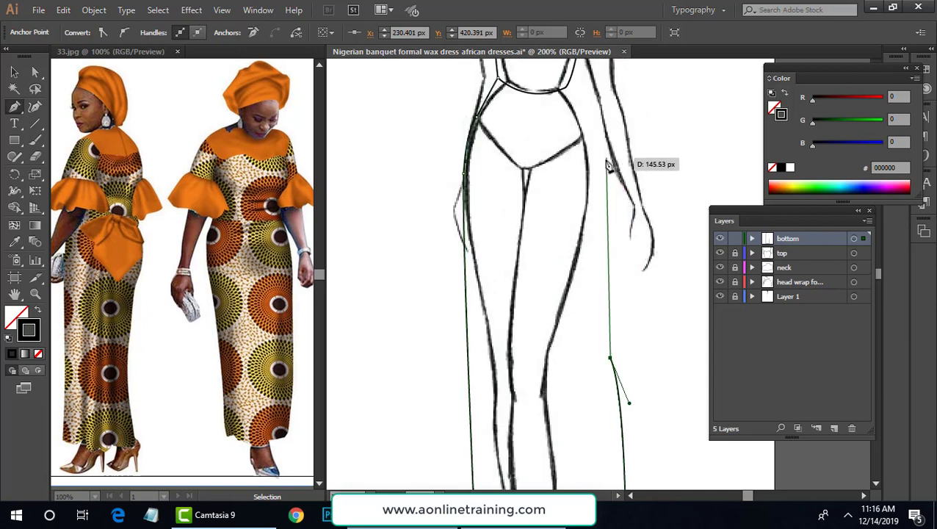
pyautogui.scroll(1, 608, 165)
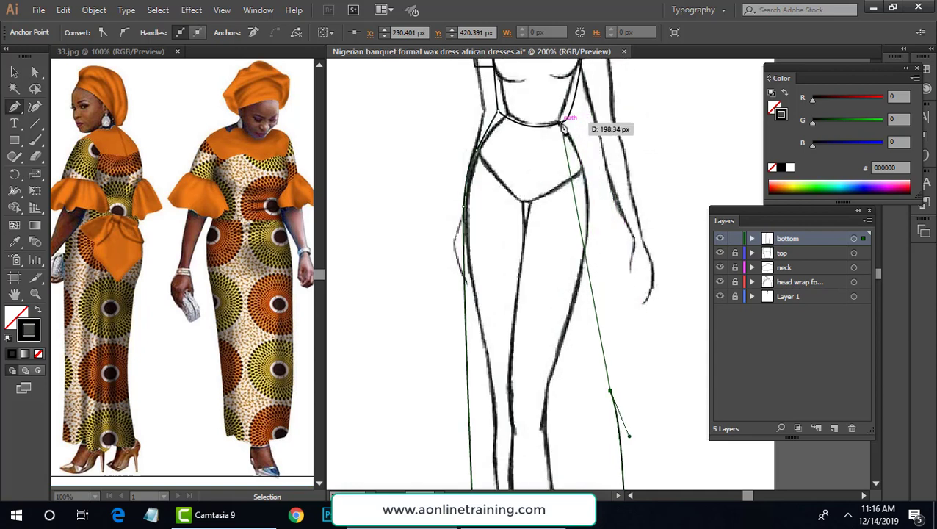
pyautogui.moveTo(563, 124); pyautogui.dragTo(495, 85)
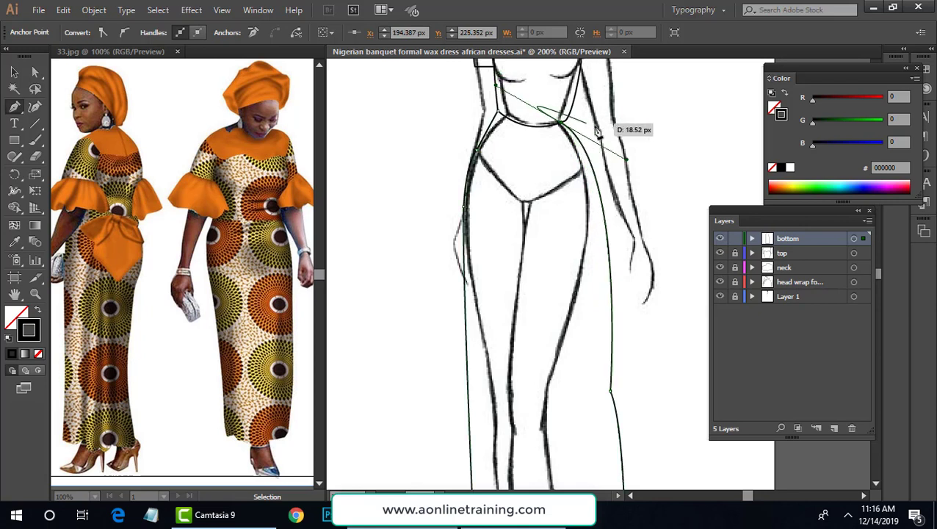
pyautogui.click(560, 122)
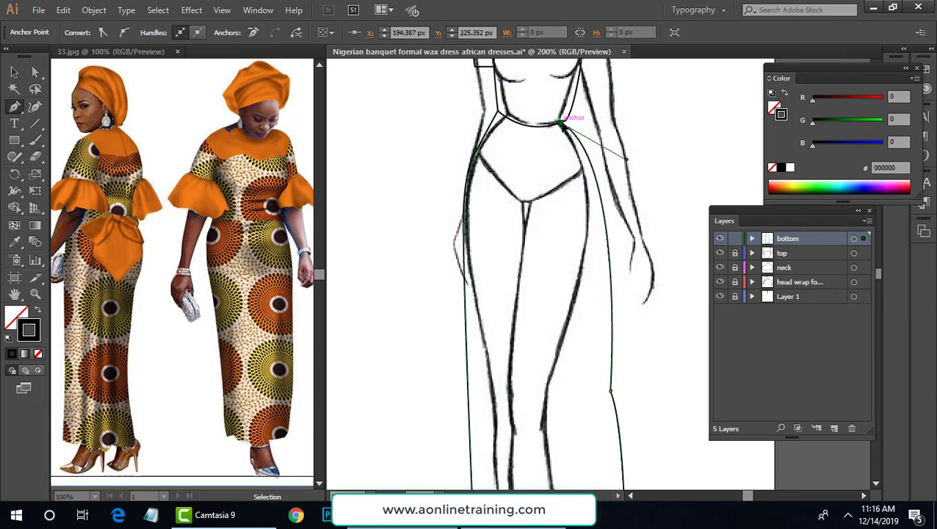
# Close the skirt outline along the curved waistline at its starting point, adjust the waist curve's handle and deselect the path
pyautogui.click(500, 114)
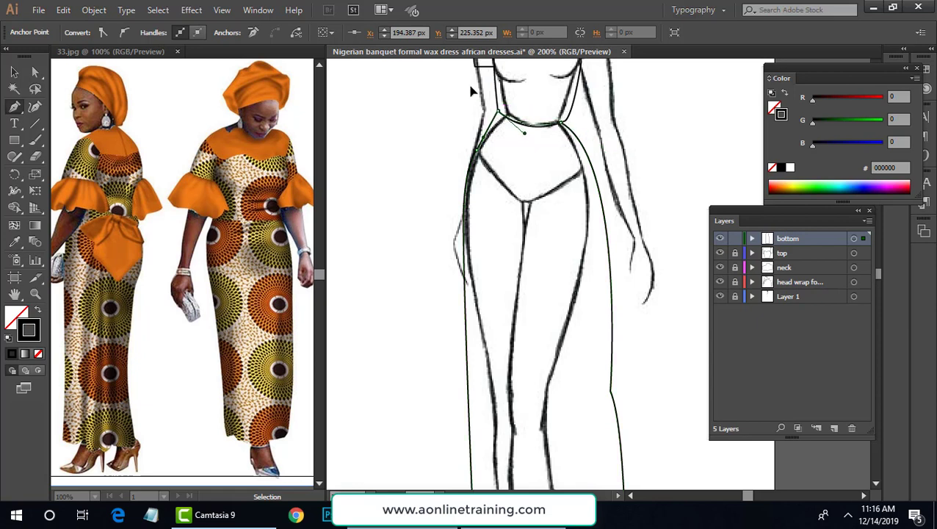
pyautogui.moveTo(487, 99); pyautogui.dragTo(463, 75)
pyautogui.moveTo(467, 83); pyautogui.dragTo(469, 84)
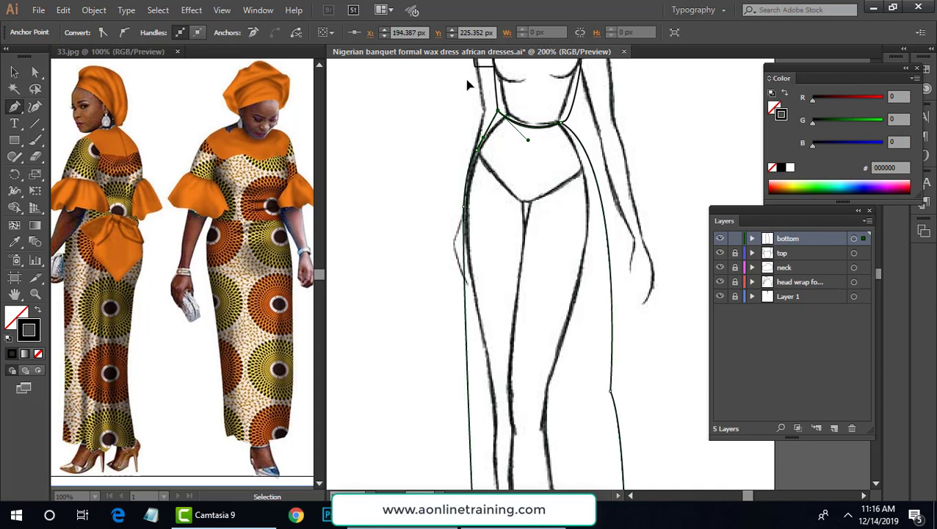
pyautogui.click(35, 75)
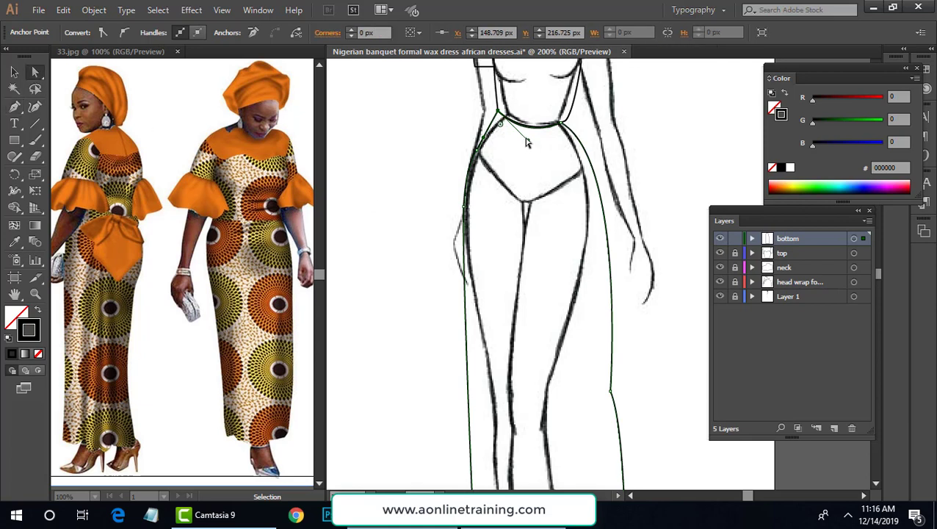
pyautogui.click(532, 138)
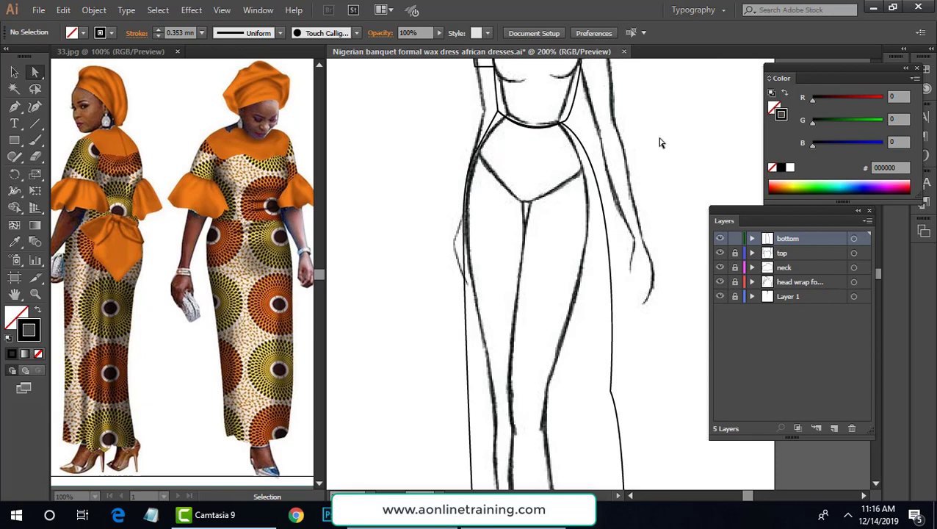
# Round the knee-level corner on the skirt's right side to a radius of about 347 px with Direct Selection and deselect the path
pyautogui.scroll(-8, 621, 258)
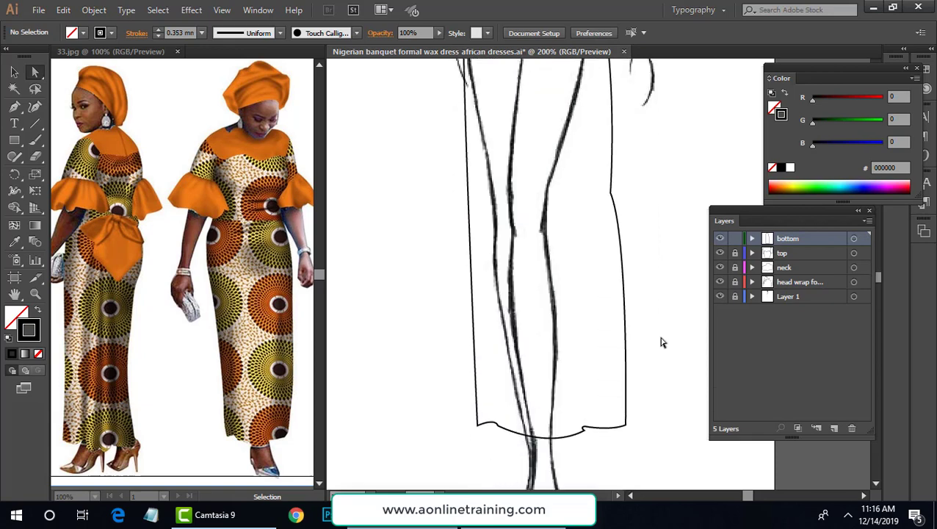
pyautogui.hotkey('ctrl', '-')
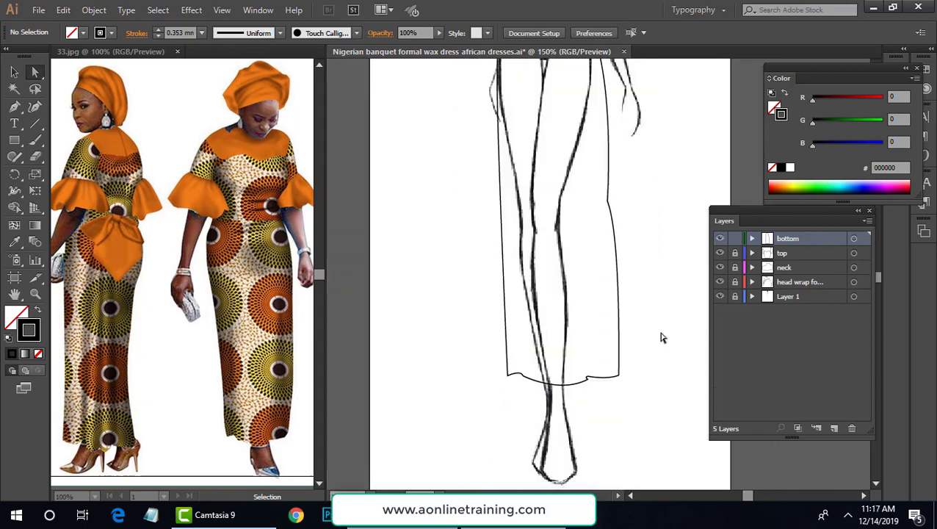
pyautogui.hotkey('ctrl', '-')
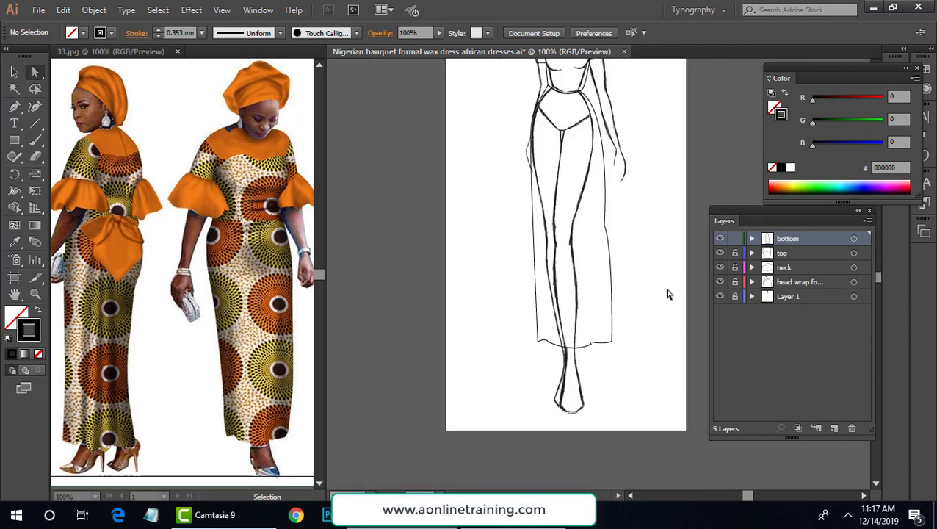
pyautogui.scroll(3, 685, 283)
pyautogui.scroll(2, 670, 291)
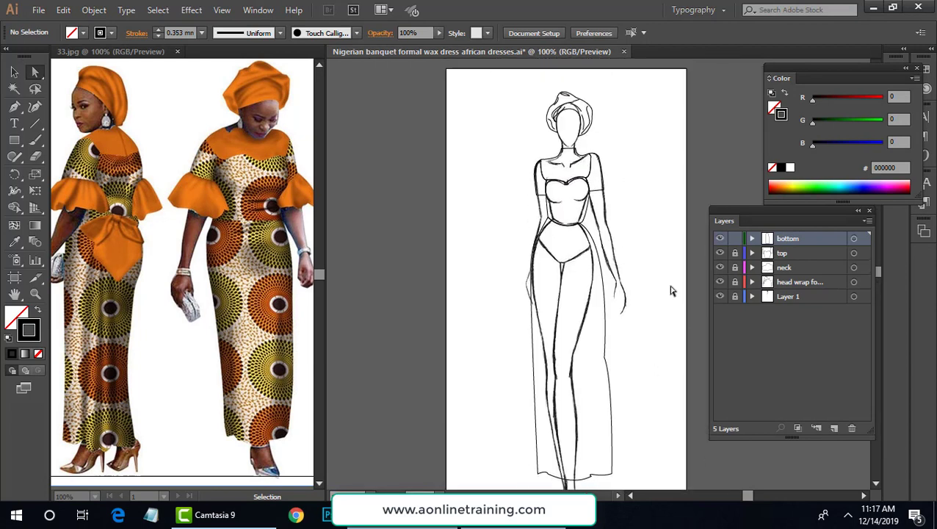
pyautogui.scroll(-1, 607, 382)
pyautogui.click(609, 322)
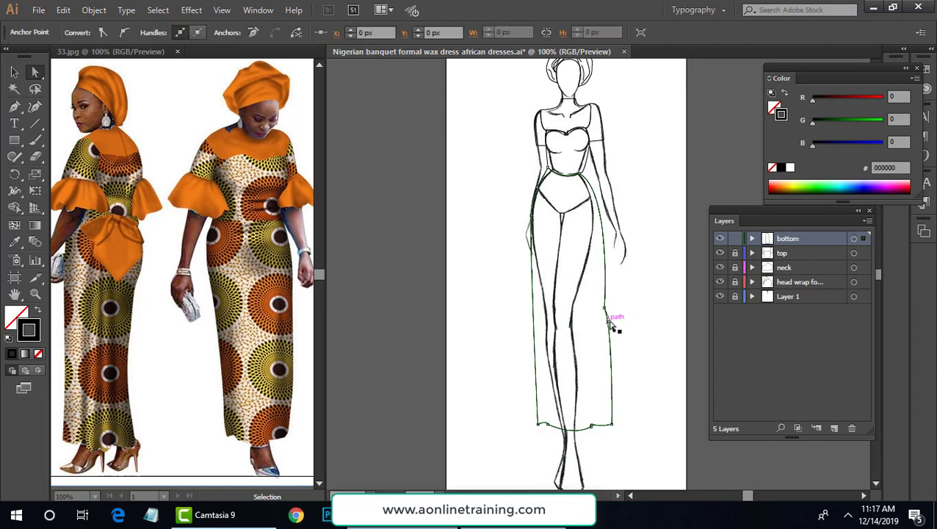
pyautogui.click(604, 307)
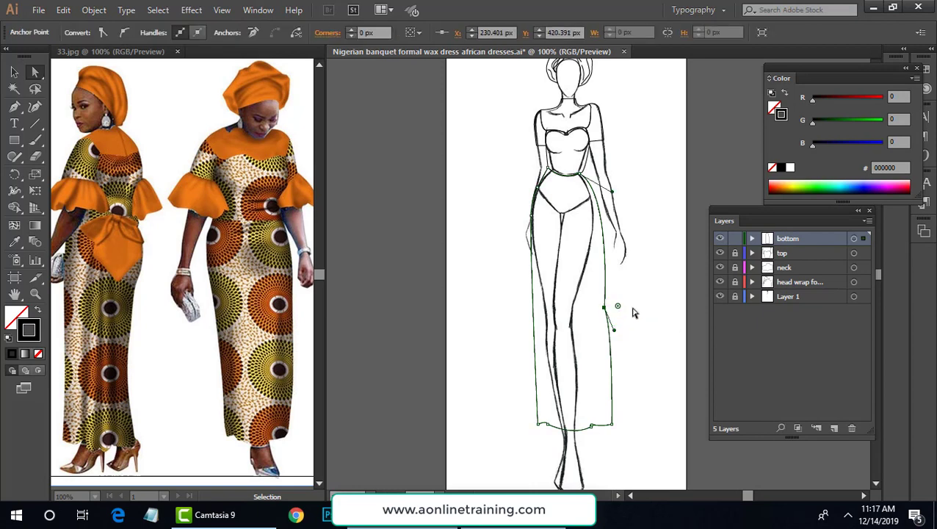
pyautogui.moveTo(624, 308); pyautogui.dragTo(639, 307)
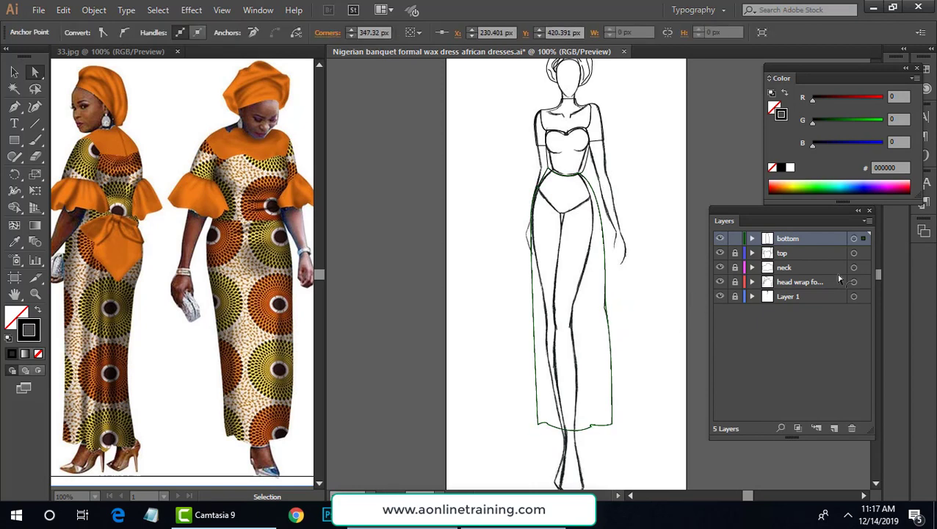
pyautogui.click(654, 366)
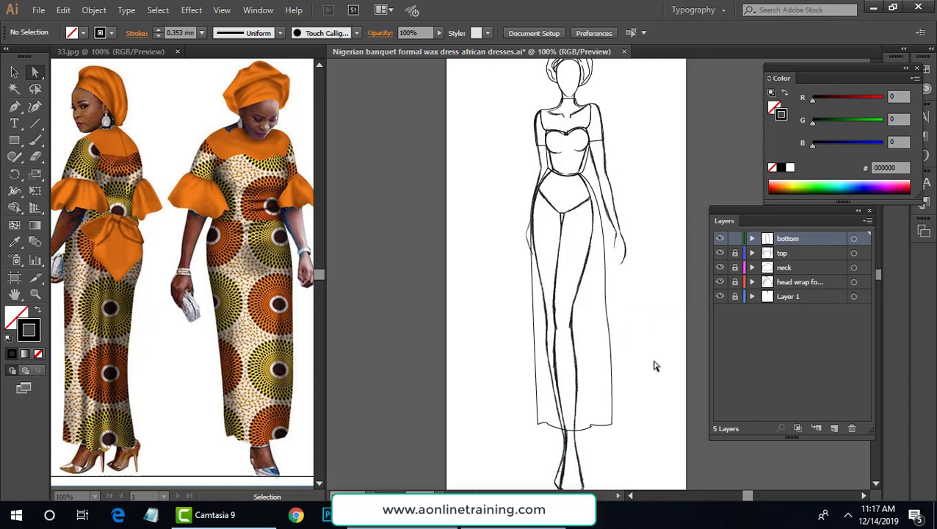
# Review the whole figure, switch to the Selection tool and save the document
pyautogui.scroll(-2, 656, 366)
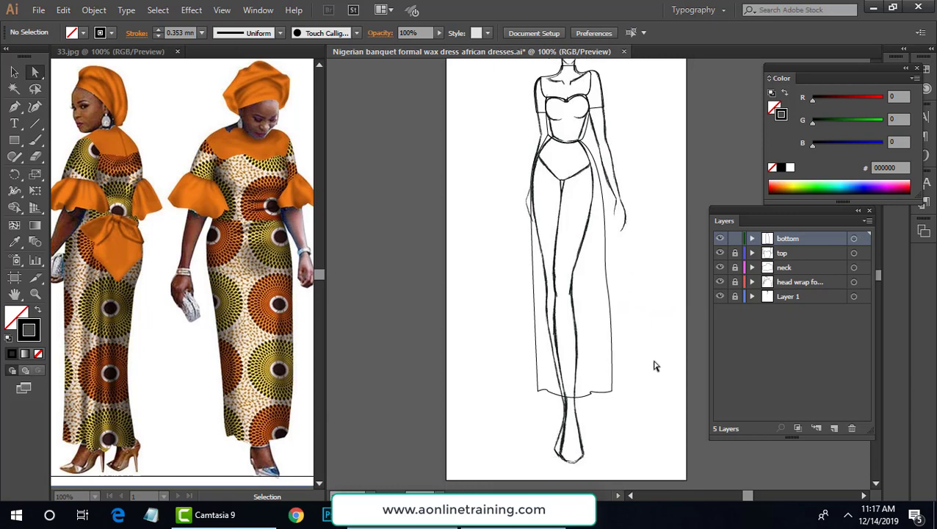
pyautogui.scroll(5, 656, 366)
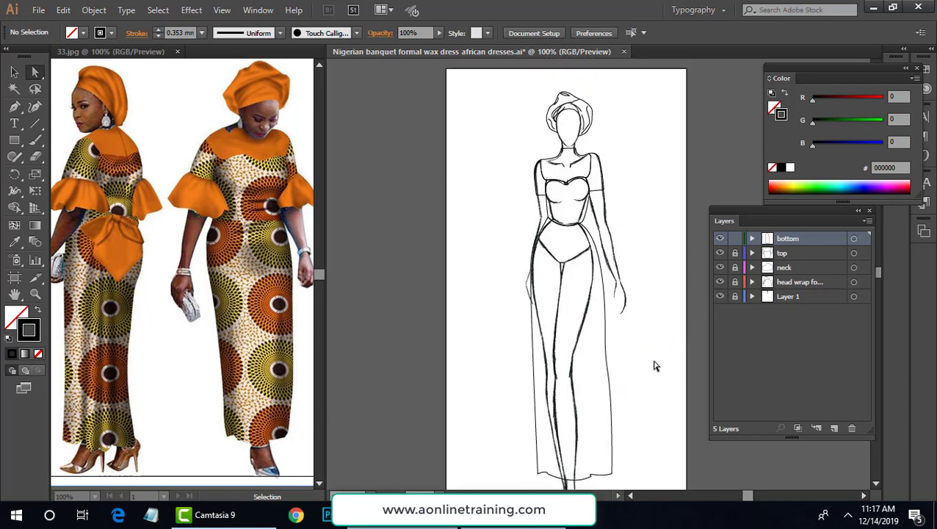
pyautogui.click(14, 72)
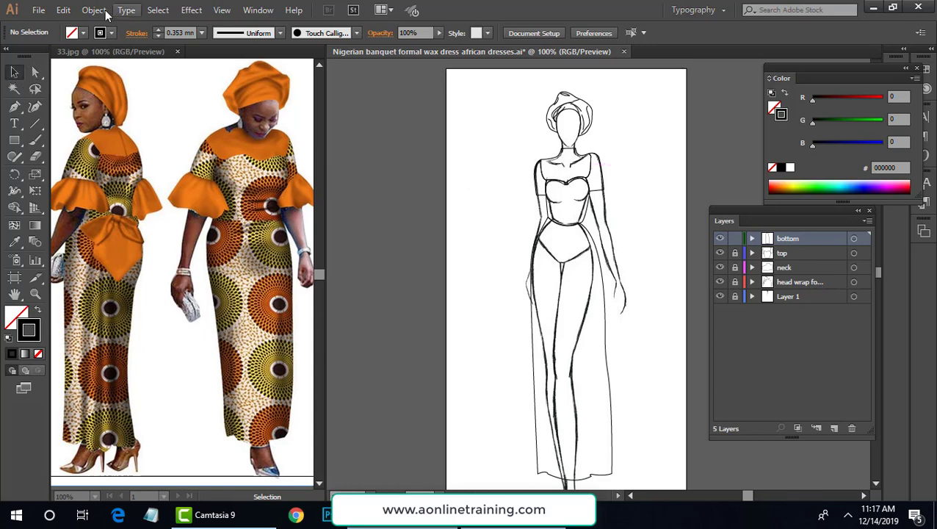
pyautogui.click(38, 9)
pyautogui.click(104, 121)
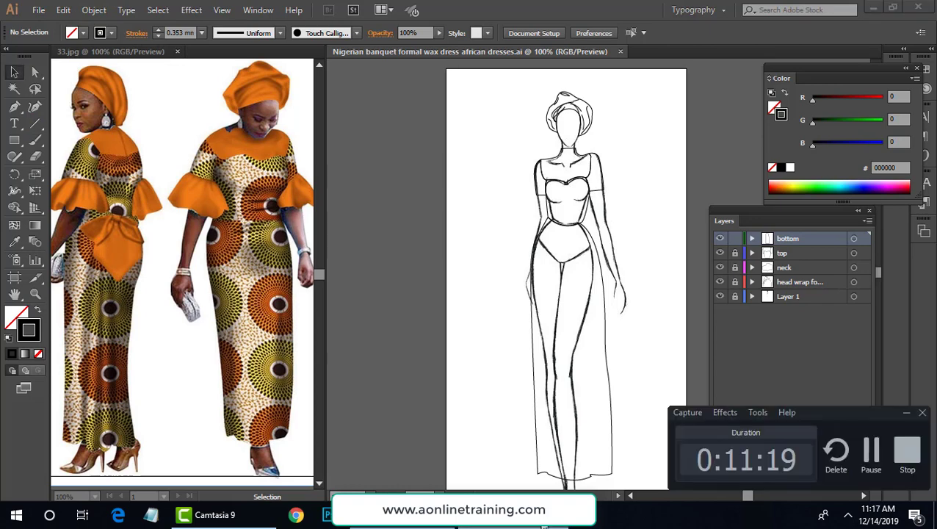
pyautogui.click(912, 446)
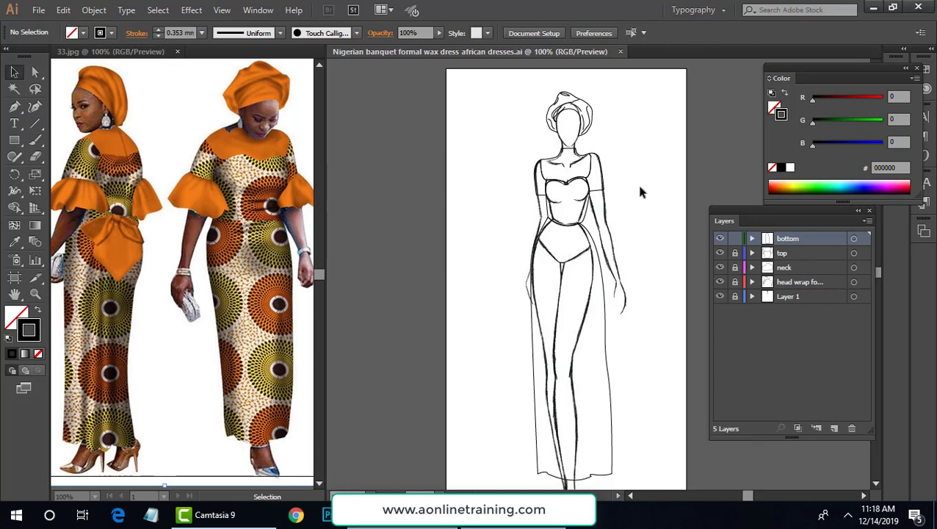
# Add a new layer above the bottom layer and lock the bottom layer
pyautogui.hotkey('ctrl', '+')
pyautogui.hotkey('ctrl', '+')
pyautogui.hotkey('ctrl', '+')
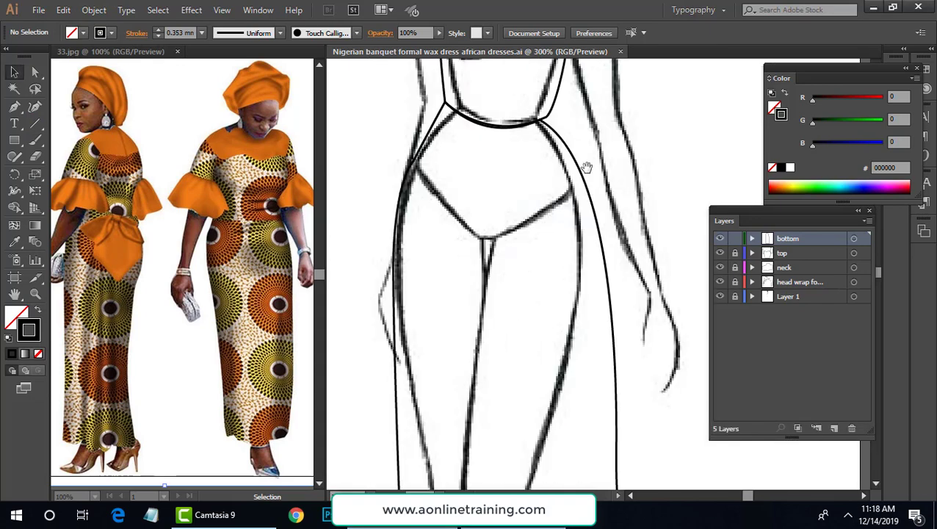
pyautogui.moveTo(584, 167); pyautogui.dragTo(602, 341)
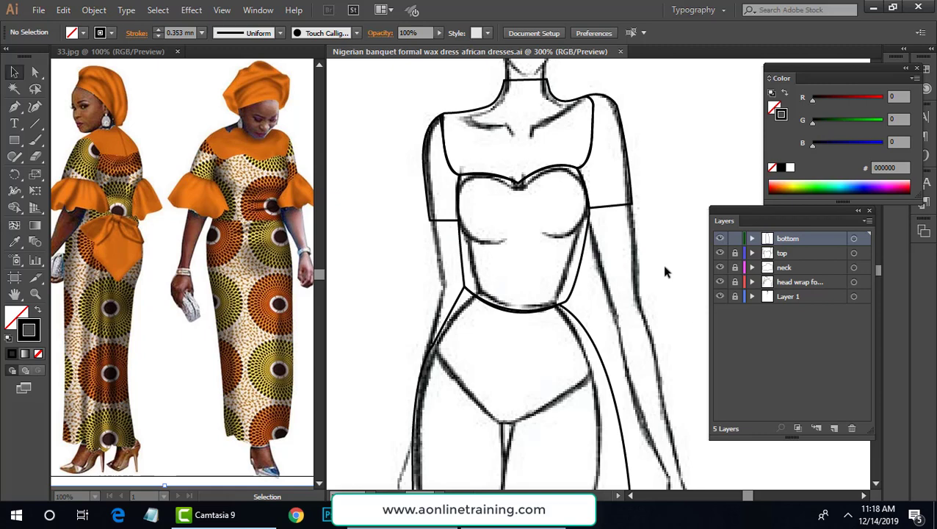
pyautogui.click(835, 428)
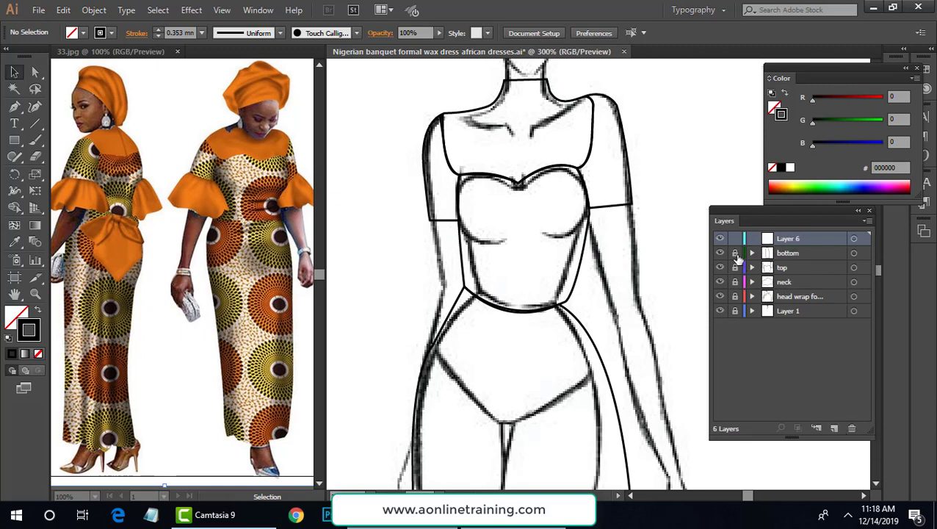
# Outline the left sleeve ruffle with the Pen tool from the sleeve hem's outer corner down its flared edge and along most of the wavy hem
pyautogui.press('p')
pyautogui.click(432, 221)
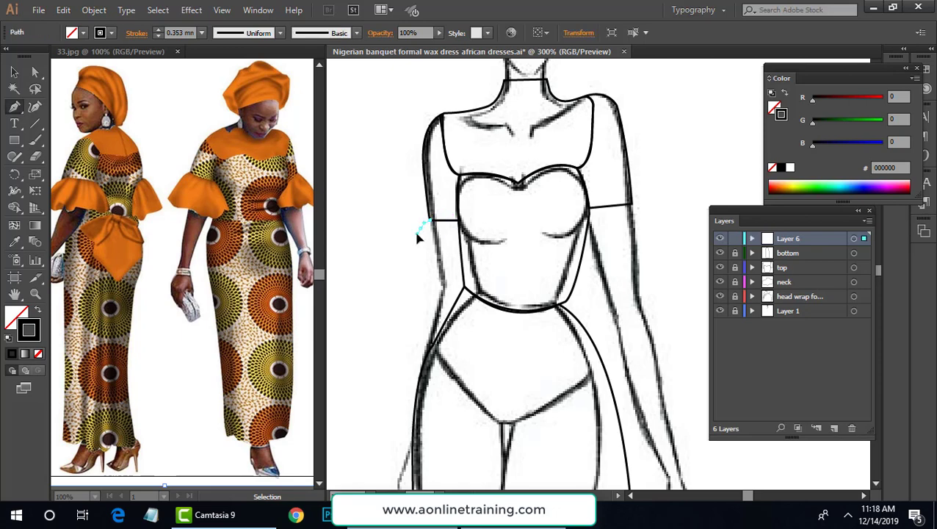
pyautogui.moveTo(405, 265); pyautogui.dragTo(437, 271)
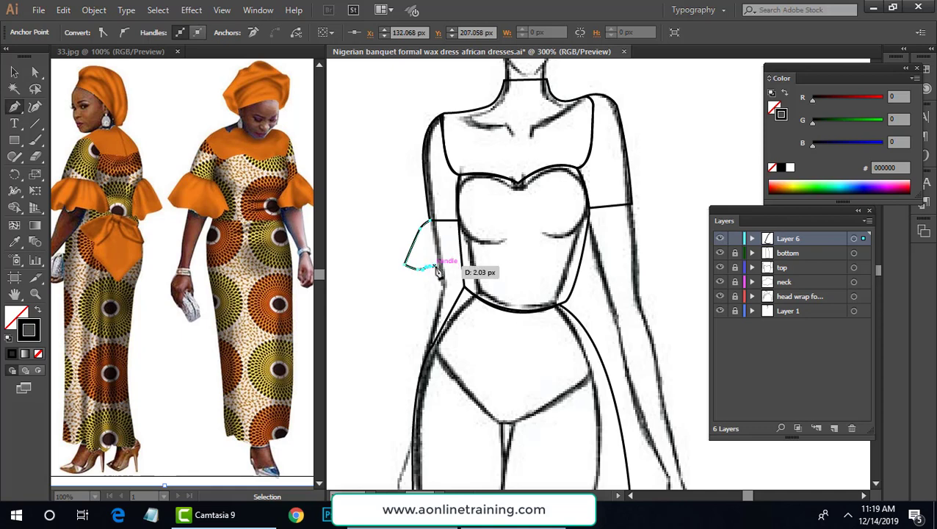
pyautogui.moveTo(437, 271); pyautogui.dragTo(439, 274)
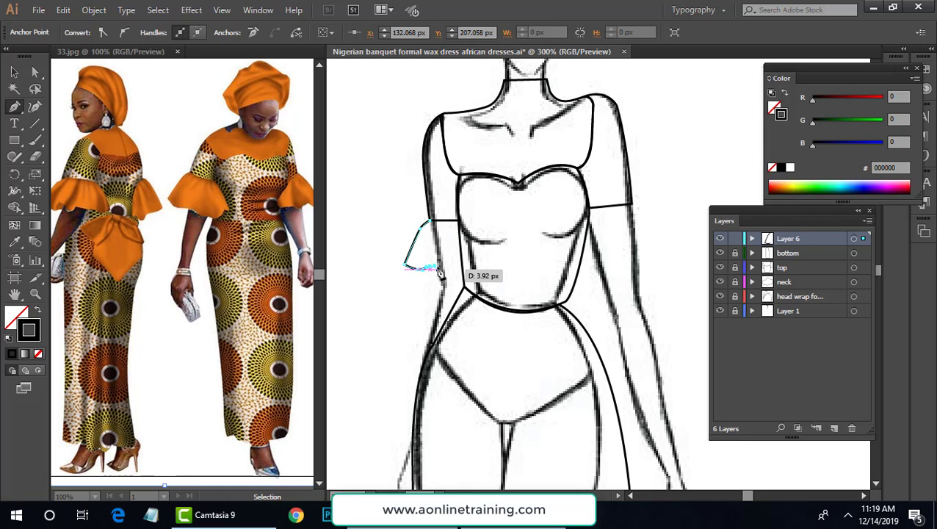
pyautogui.moveTo(440, 274)
pyautogui.mouseDown()
pyautogui.moveTo(443, 321)
pyautogui.moveTo(443, 285)
pyautogui.moveTo(457, 274)
pyautogui.mouseUp()
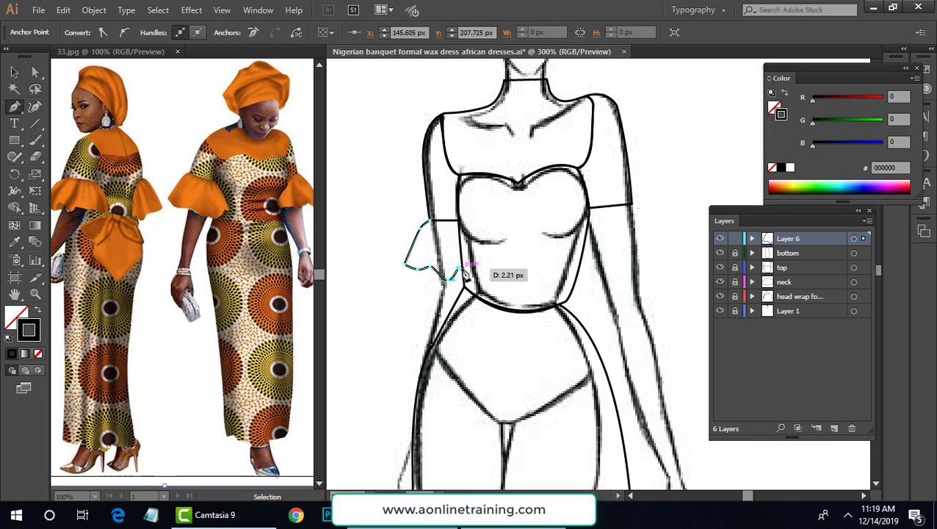
# Finish the left ruffle's wavy hem, close the outline up its inner edge and along the sleeve hem, and switch to Direct Selection
pyautogui.click(462, 267)
pyautogui.moveTo(464, 265)
pyautogui.mouseDown()
pyautogui.moveTo(468, 254)
pyautogui.moveTo(469, 268)
pyautogui.mouseUp()
pyautogui.click(466, 262)
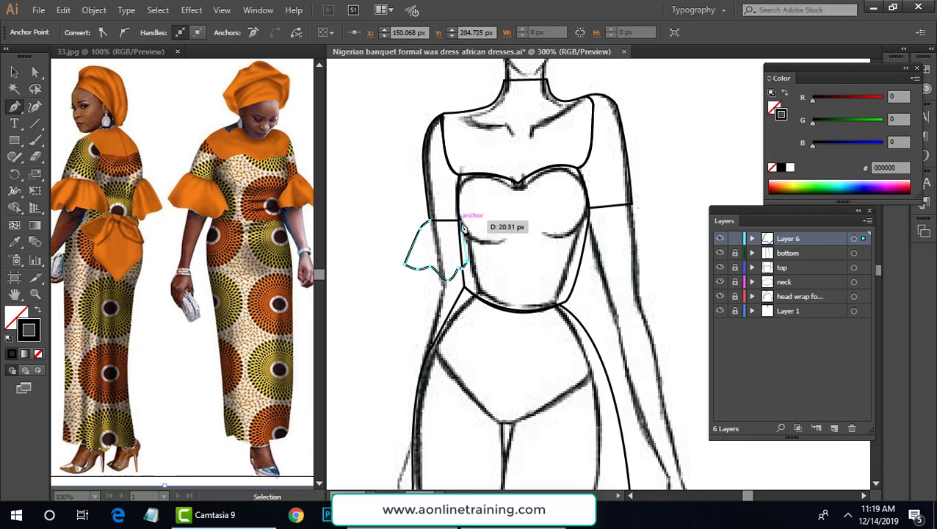
pyautogui.moveTo(464, 228); pyautogui.dragTo(436, 224)
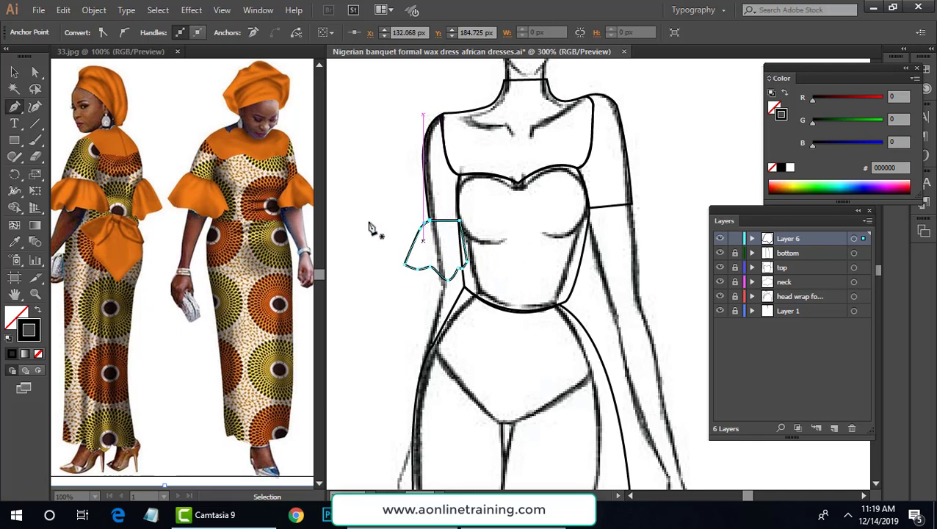
pyautogui.click(34, 72)
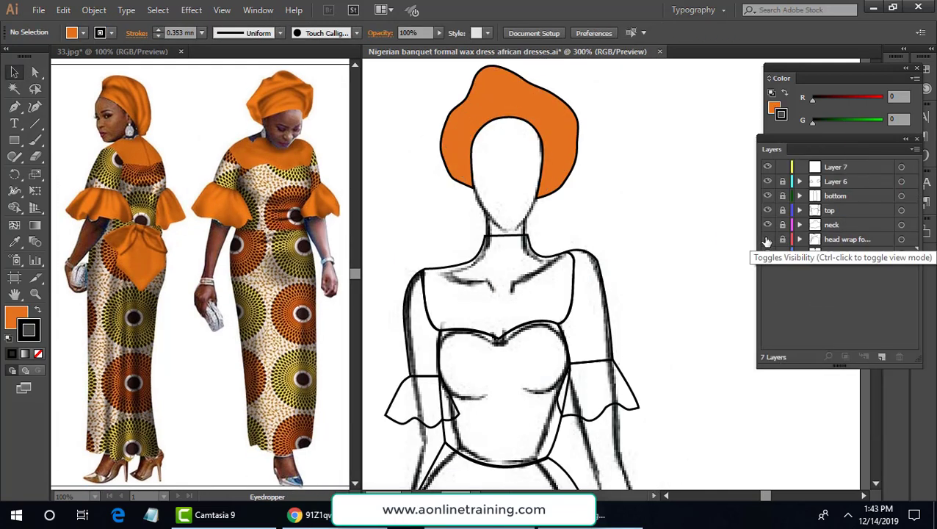
# Show, unlock and activate the head wrap fold layer and apply a 2.3-pixel Gaussian Blur to the short fold line right above the face opening
pyautogui.click(766, 239)
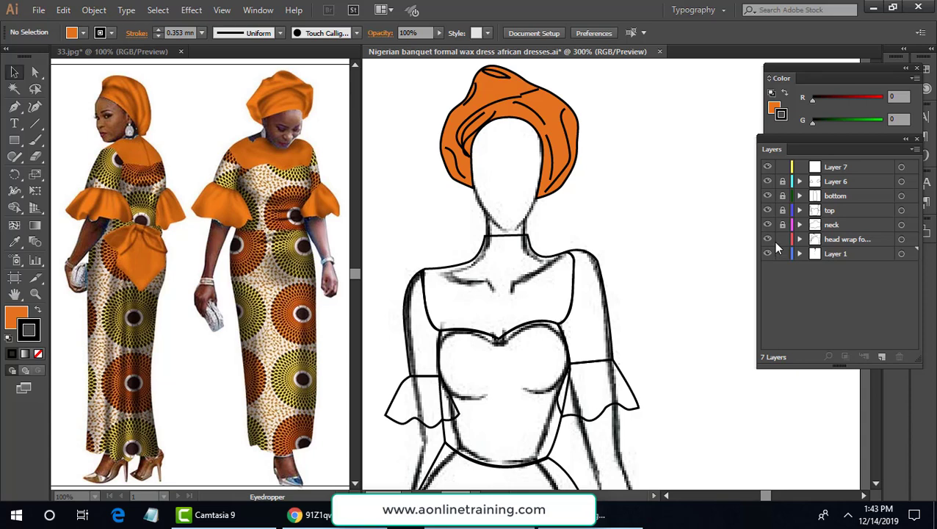
pyautogui.click(819, 241)
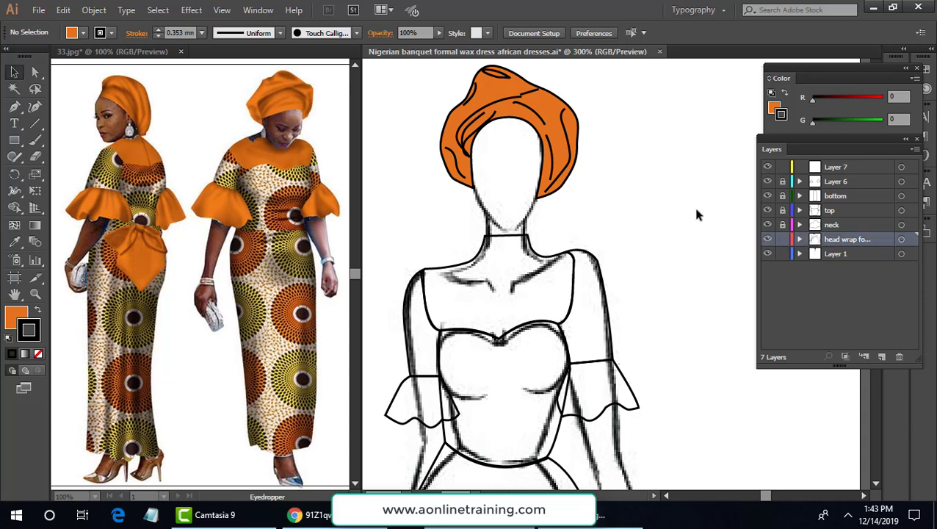
pyautogui.click(530, 108)
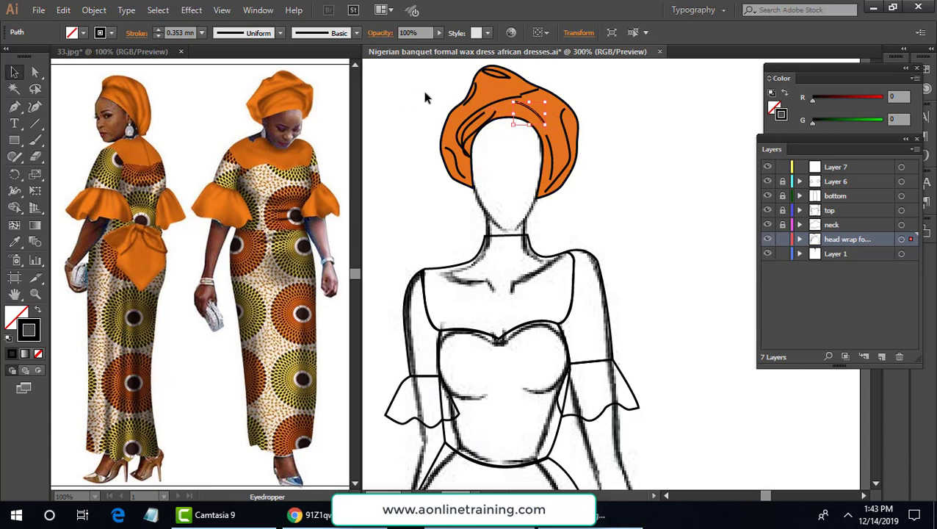
pyautogui.click(191, 11)
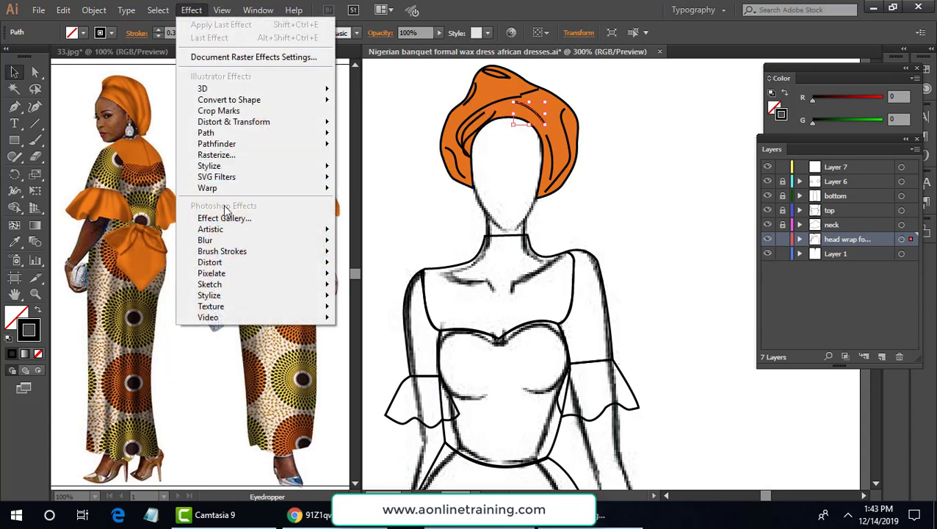
pyautogui.moveTo(331, 243)
pyautogui.click(402, 243)
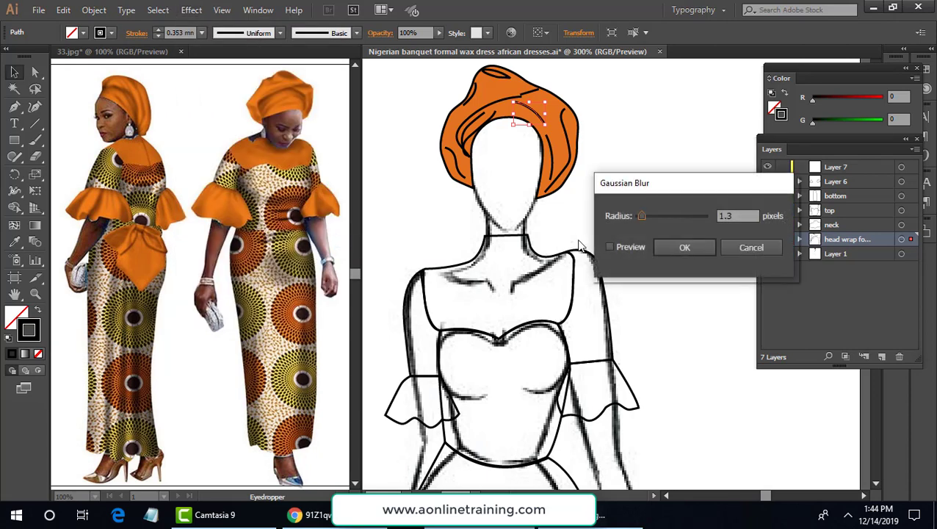
pyautogui.click(619, 248)
pyautogui.moveTo(642, 216); pyautogui.dragTo(644, 215)
pyautogui.click(685, 248)
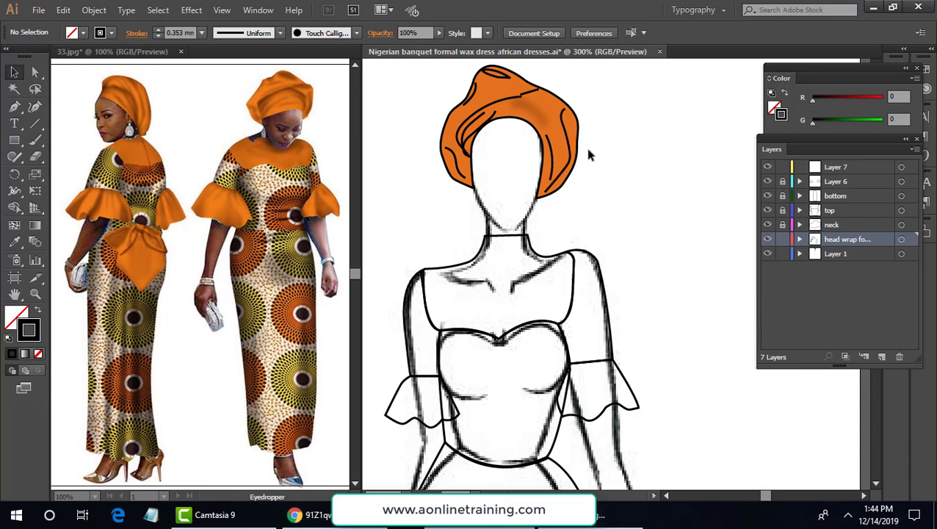
# Apply the same Gaussian Blur to the long fold line along the head wrap's right edge and deselect it
pyautogui.click(571, 154)
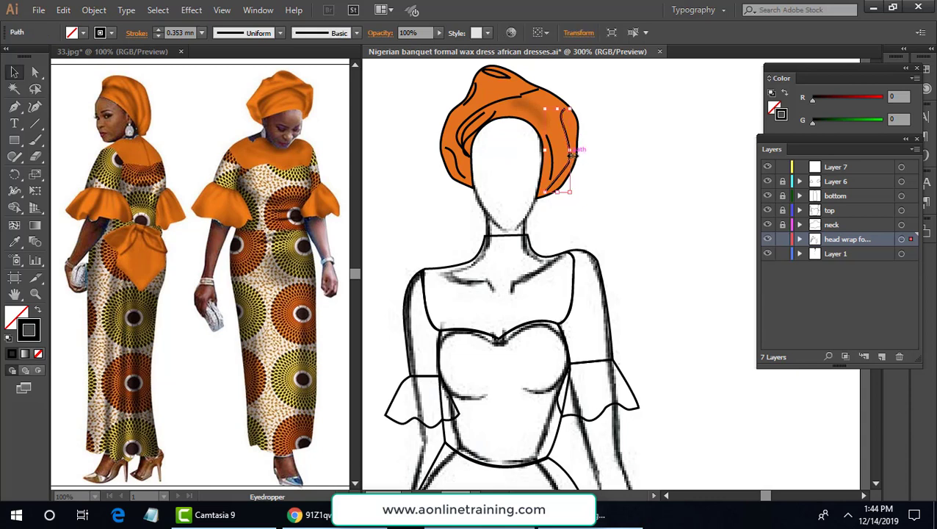
pyautogui.press('ctrl')
pyautogui.click(587, 144)
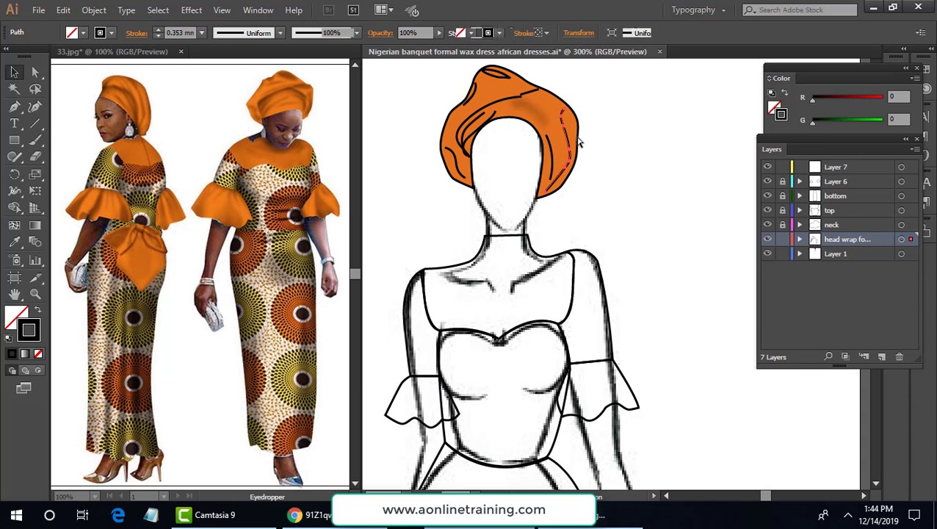
pyautogui.click(570, 138)
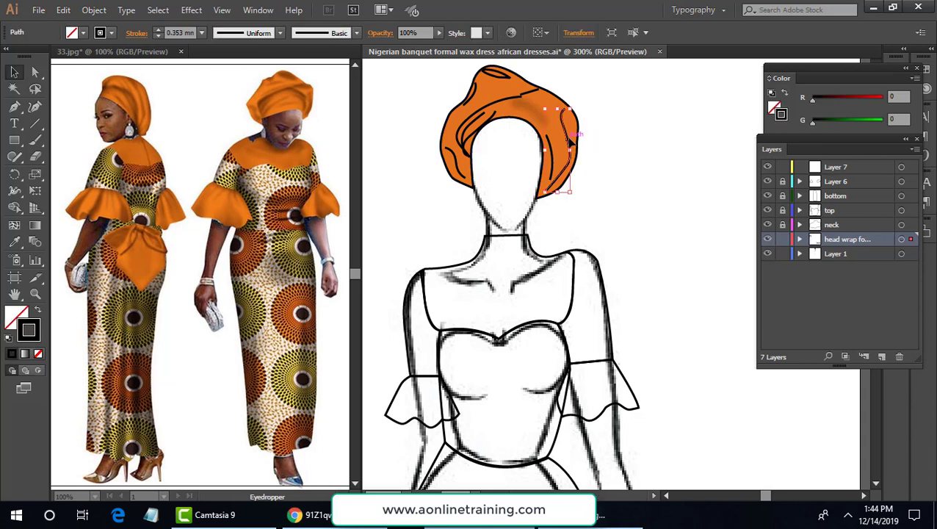
pyautogui.click(191, 10)
pyautogui.click(210, 26)
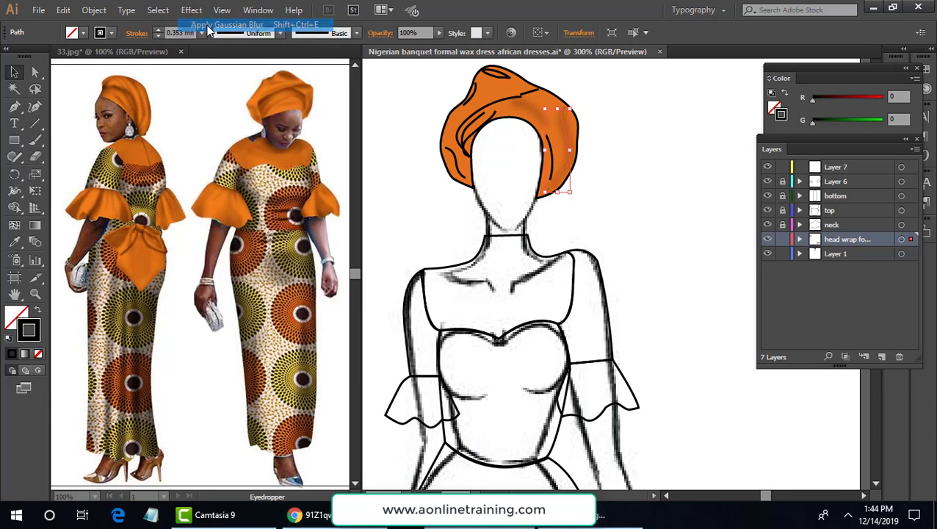
pyautogui.click(670, 131)
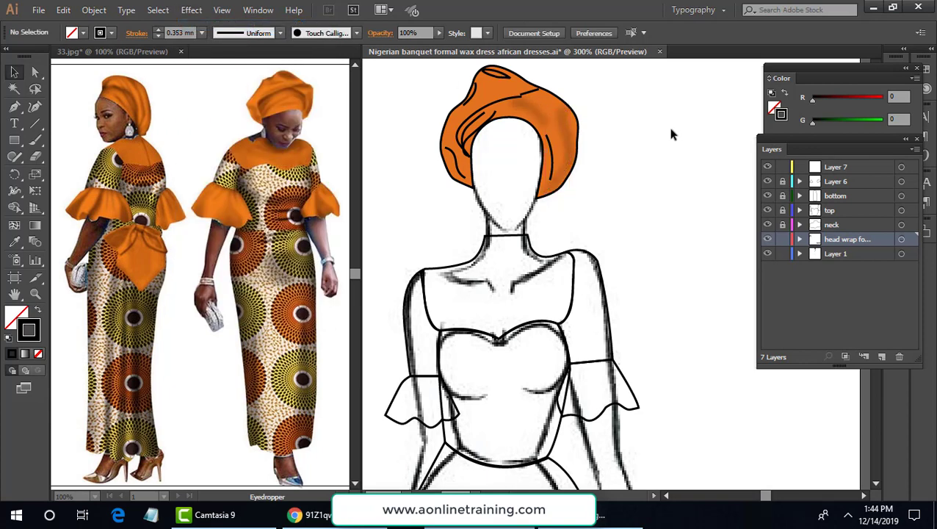
# Give the small fold shape at the head wrap's peak a black fill without stroke and apply a 2.3-pixel Gaussian Blur to it
pyautogui.click(509, 79)
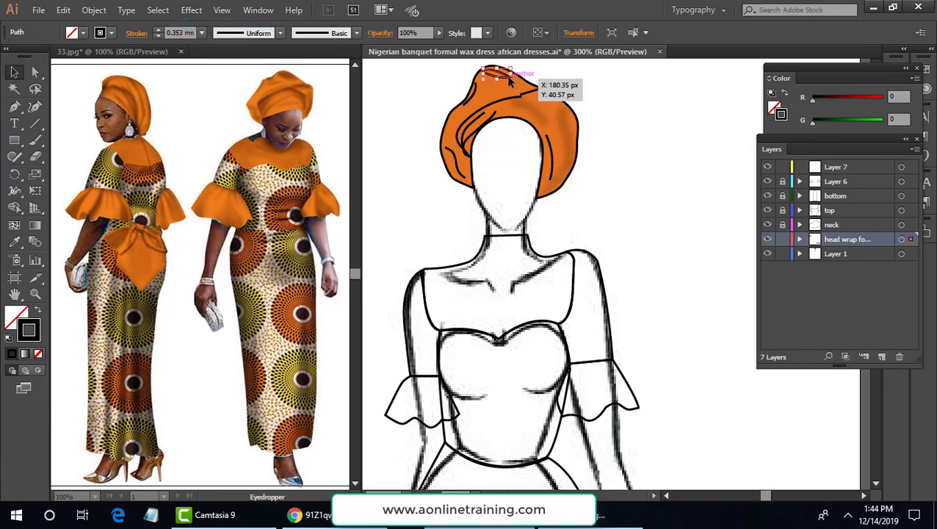
pyautogui.click(37, 312)
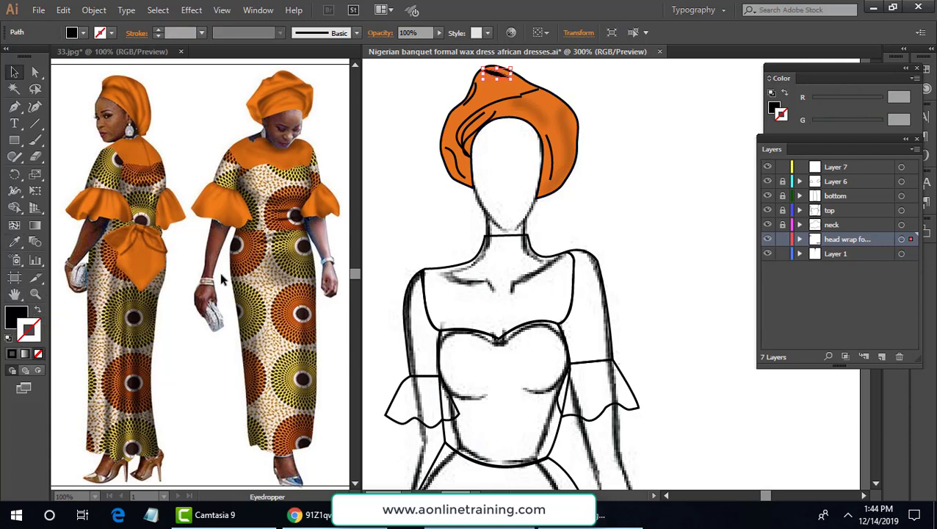
pyautogui.click(192, 10)
pyautogui.moveTo(243, 106)
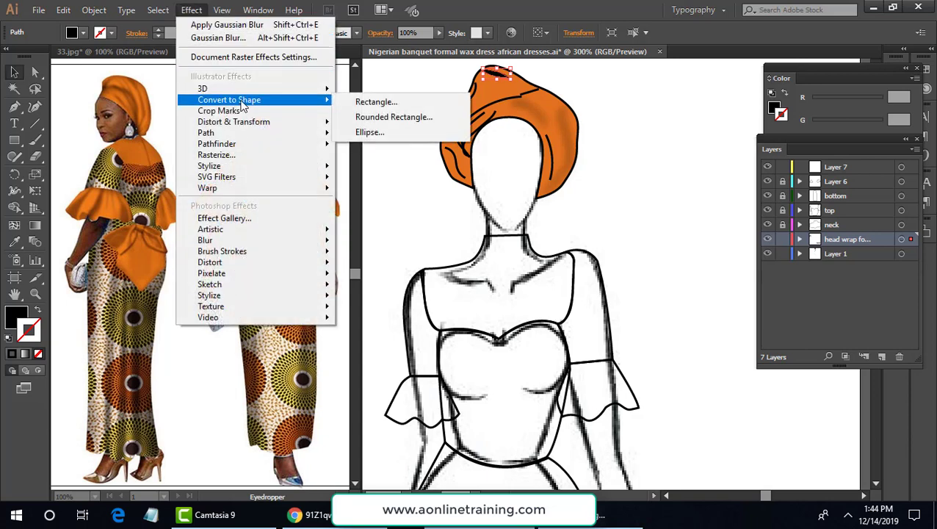
pyautogui.moveTo(259, 241)
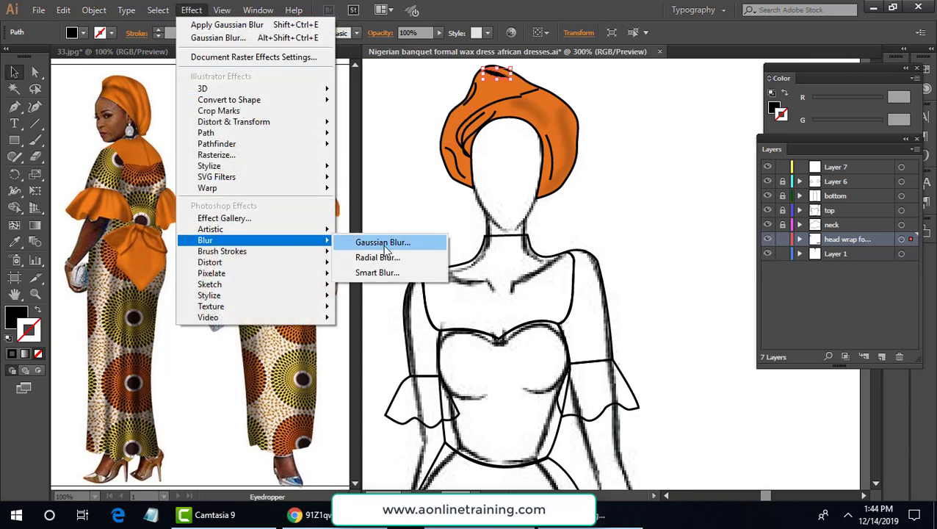
pyautogui.click(383, 244)
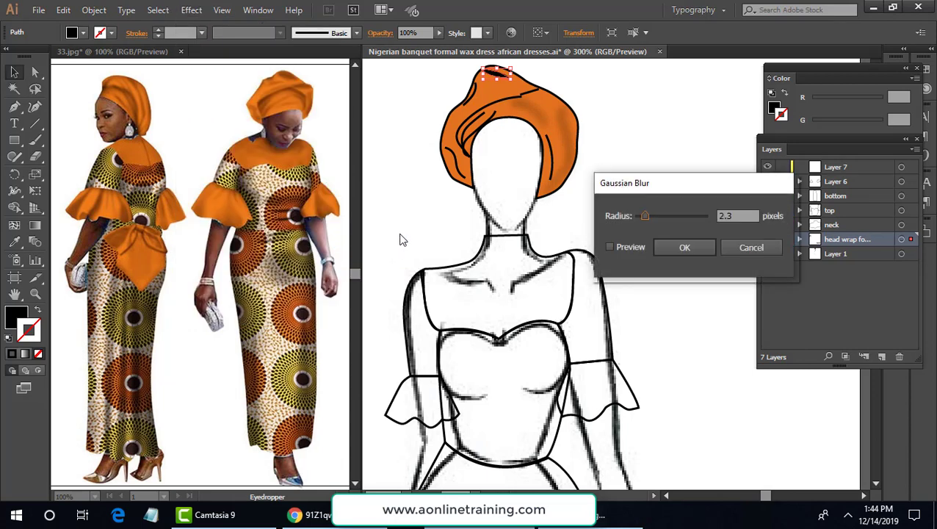
pyautogui.click(190, 13)
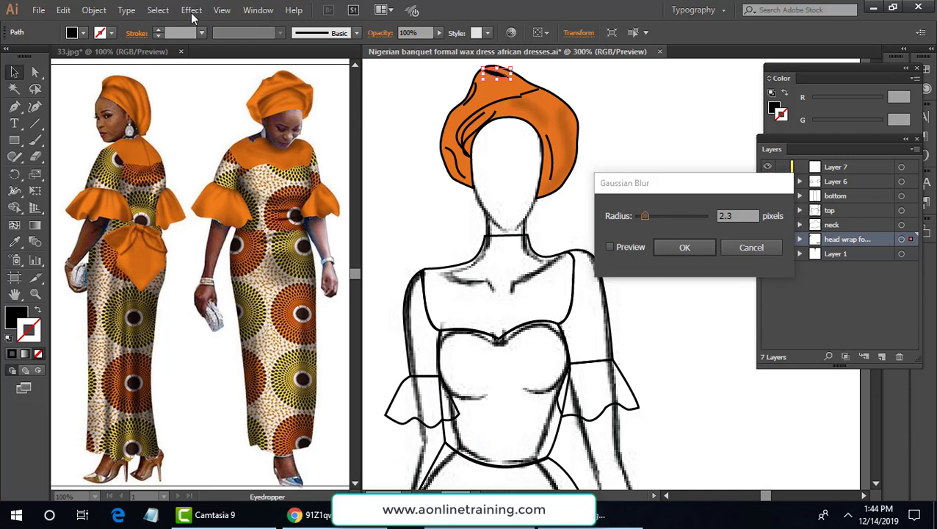
pyautogui.click(664, 247)
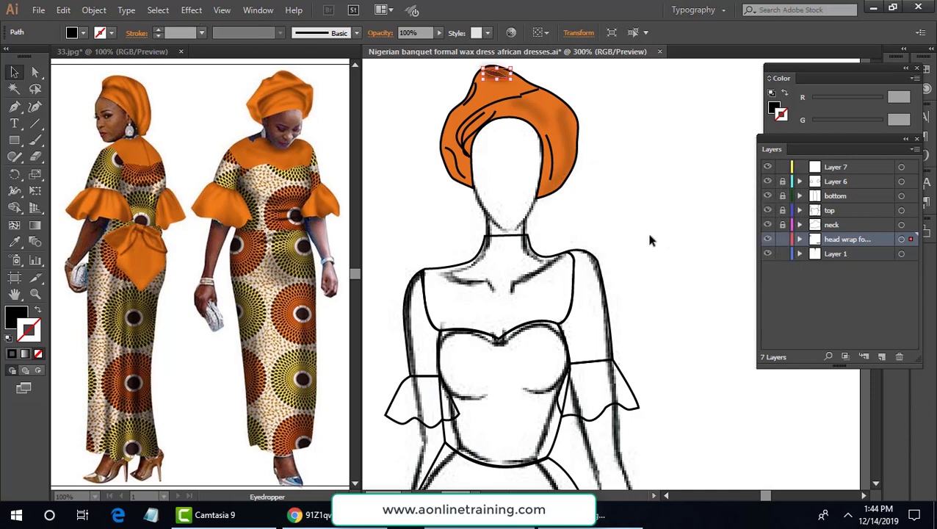
pyautogui.click(635, 218)
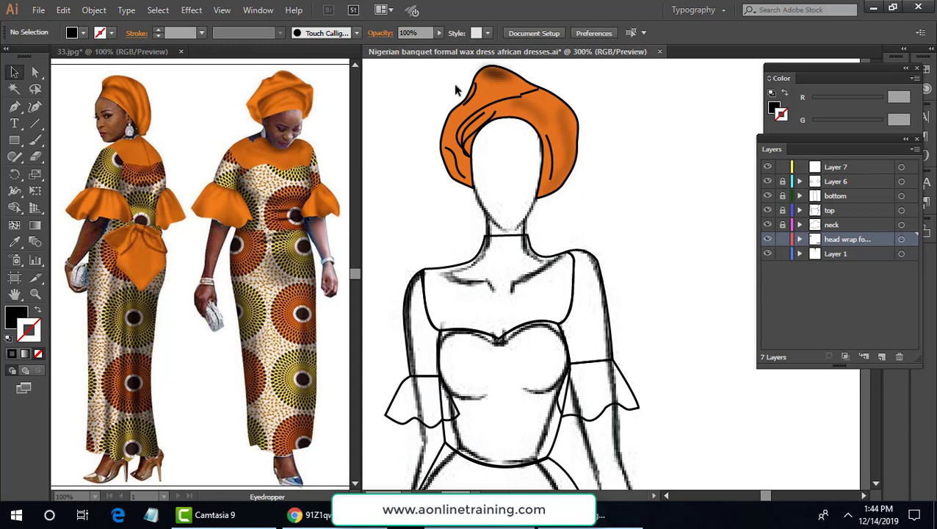
# Apply the same Gaussian Blur to the short fold line on the head wrap's upper left edge and deselect it
pyautogui.click(474, 101)
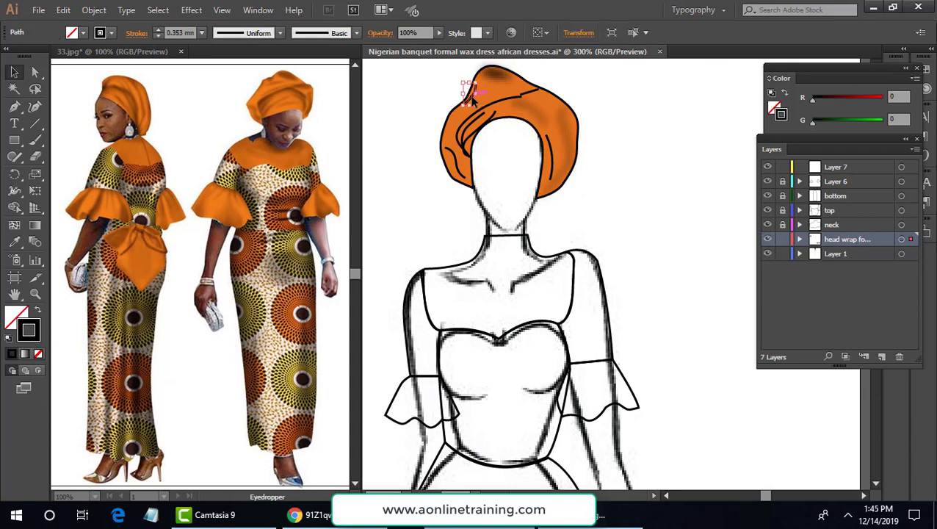
pyautogui.moveTo(467, 111); pyautogui.dragTo(465, 115)
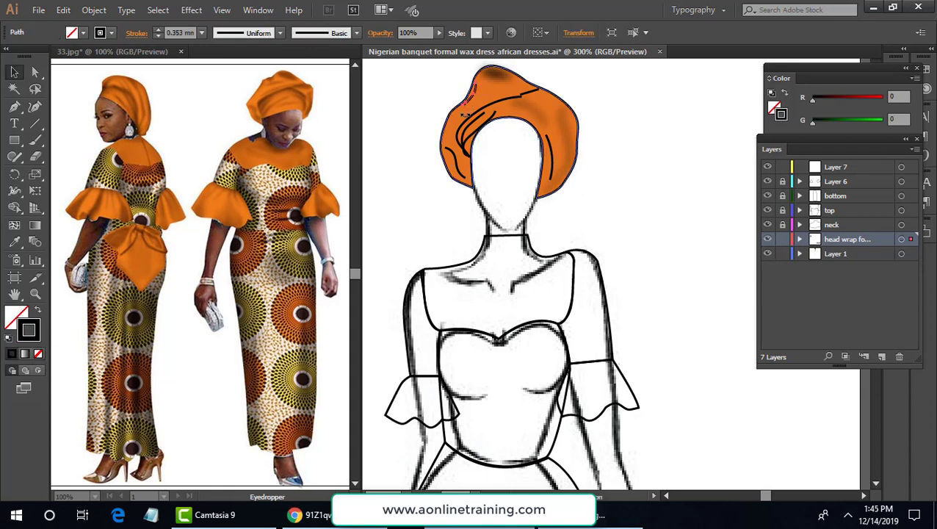
pyautogui.press('t')
pyautogui.press('v')
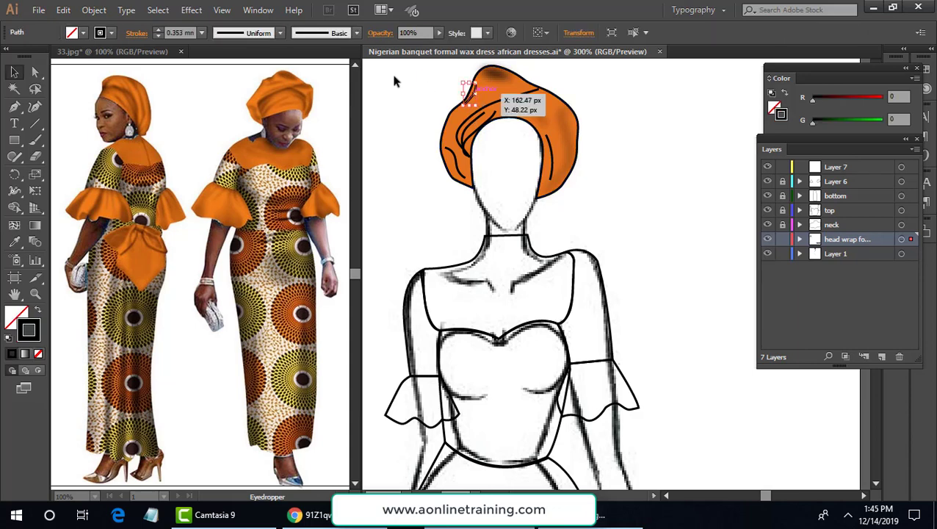
pyautogui.click(158, 10)
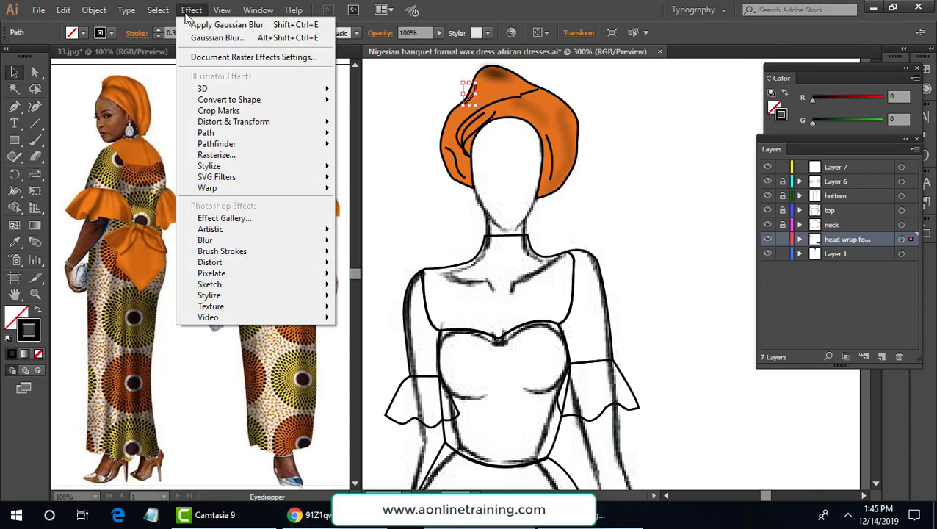
pyautogui.click(197, 26)
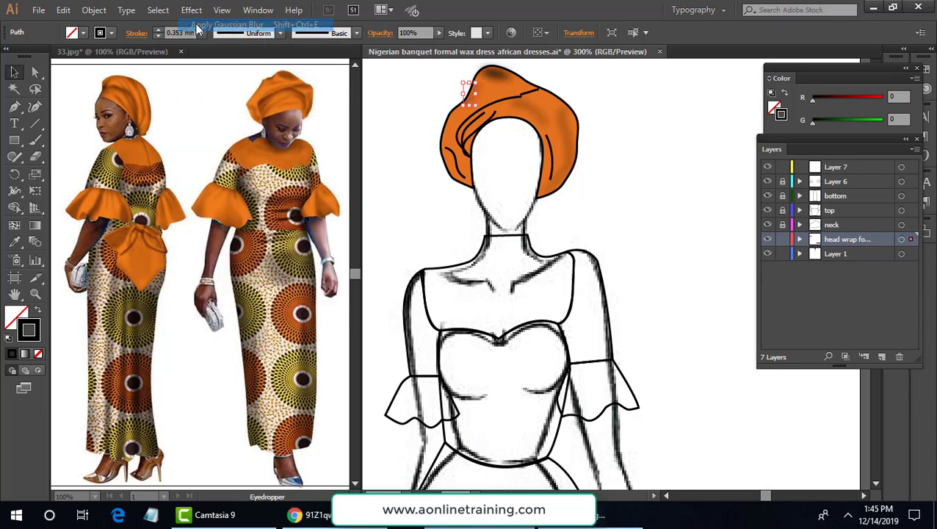
pyautogui.click(617, 111)
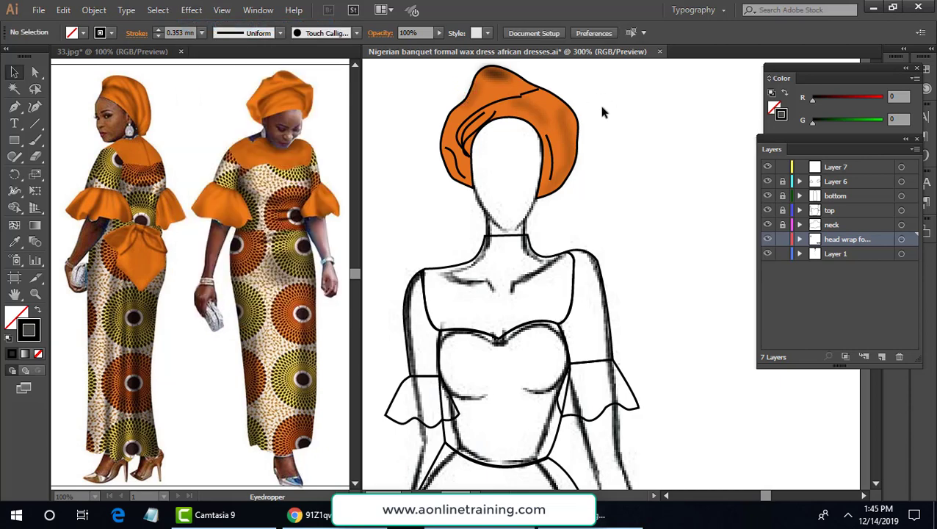
# Lower the opacity of the blurred fold shape at the head wrap's peak to 61% and deselect it
pyautogui.click(503, 78)
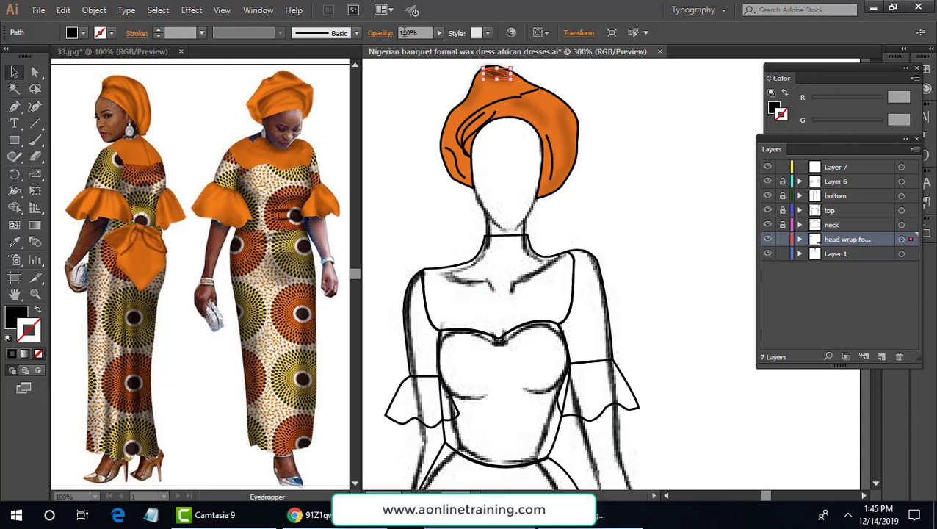
pyautogui.click(438, 34)
pyautogui.moveTo(434, 46); pyautogui.dragTo(423, 39)
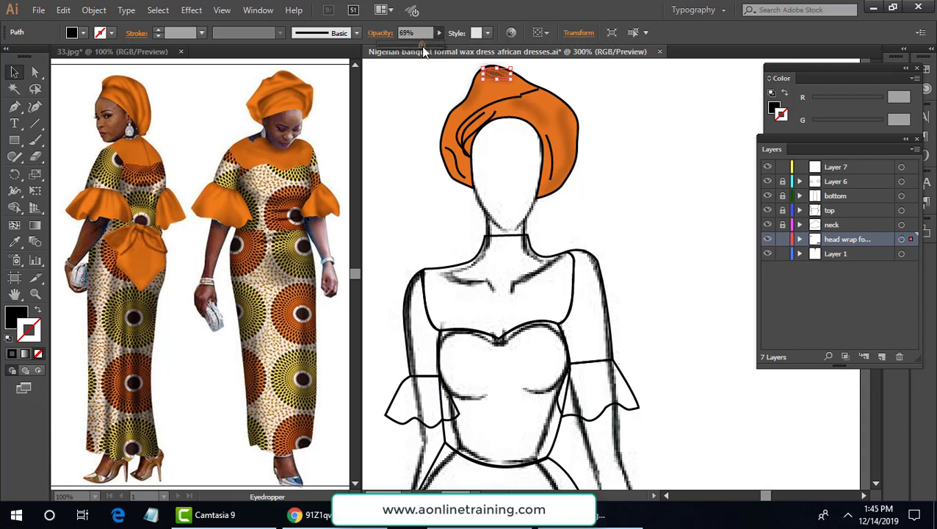
pyautogui.moveTo(423, 48); pyautogui.dragTo(418, 53)
pyautogui.click(652, 112)
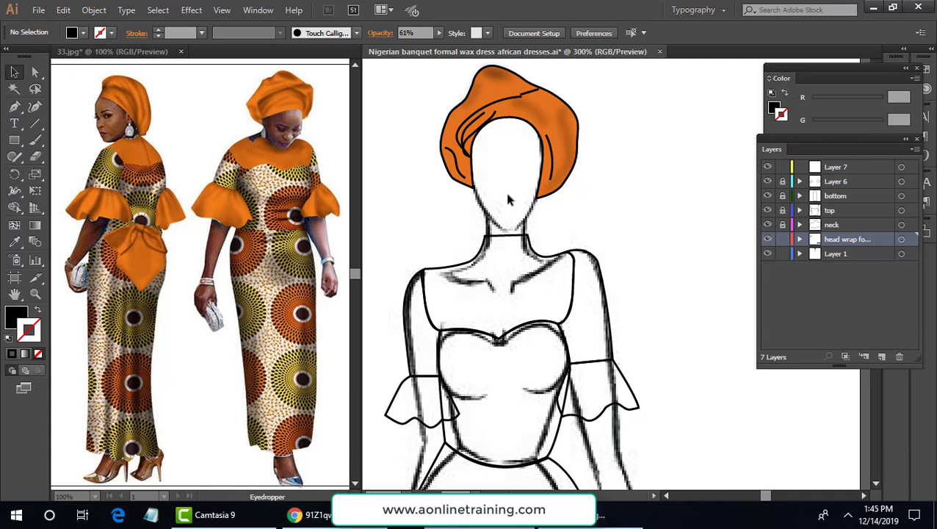
# Apply a Gaussian Blur to the long fold line across the head wrap together with the short line at its end, and deselect them
pyautogui.click(497, 106)
pyautogui.keyDown('ctrl'); pyautogui.click(532, 91); pyautogui.keyUp('ctrl')
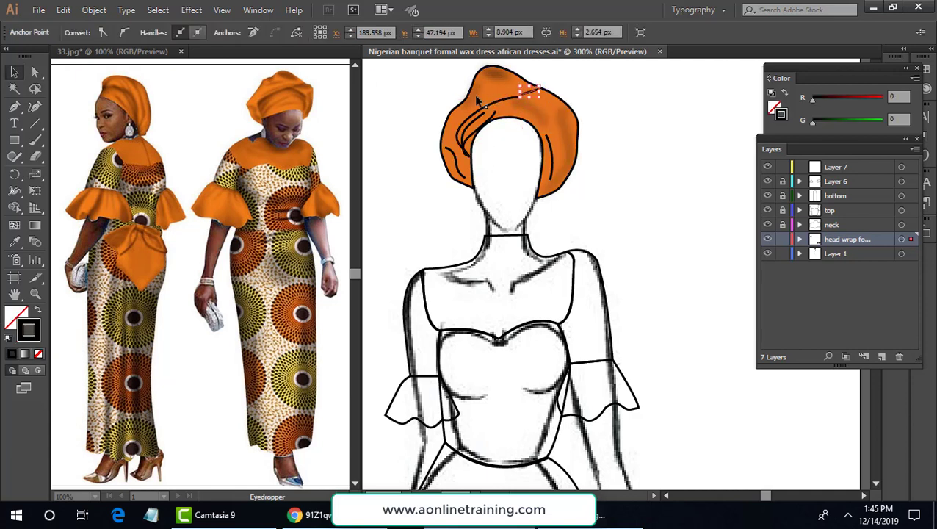
pyautogui.click(501, 104)
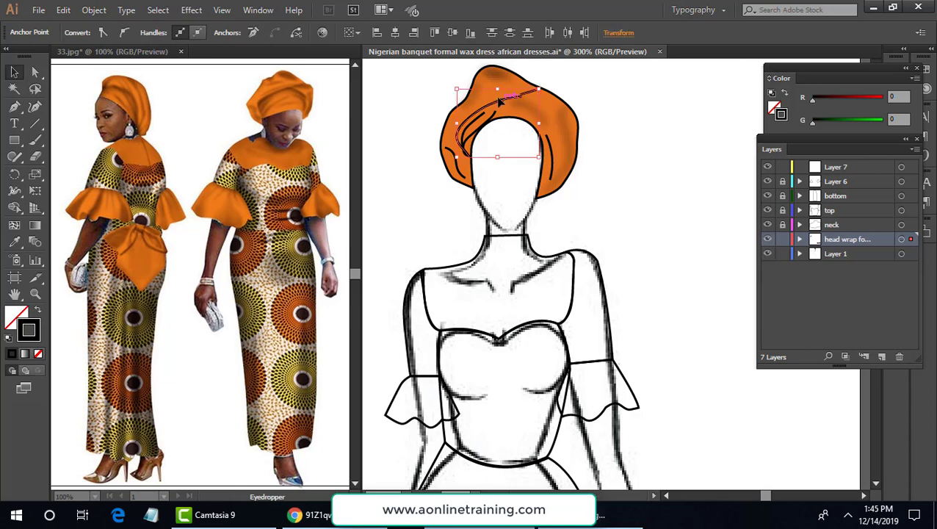
pyautogui.click(191, 10)
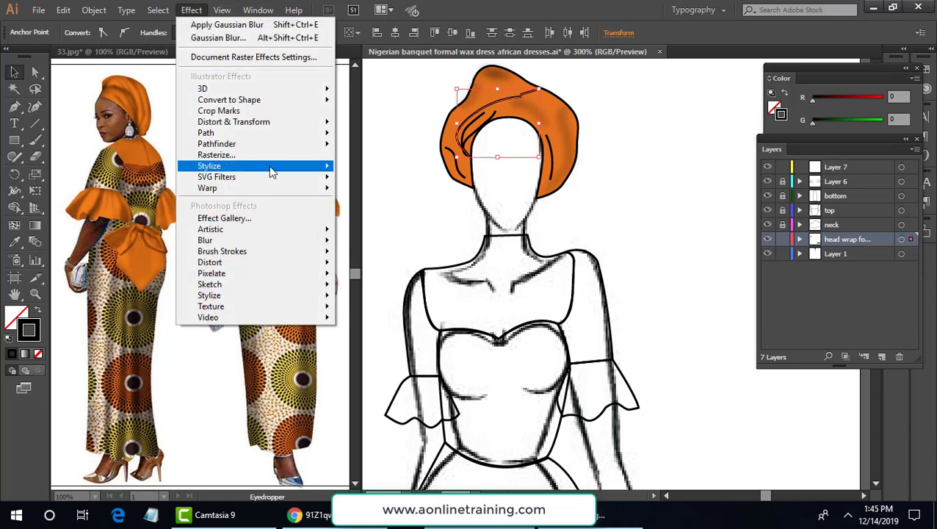
pyautogui.moveTo(323, 240)
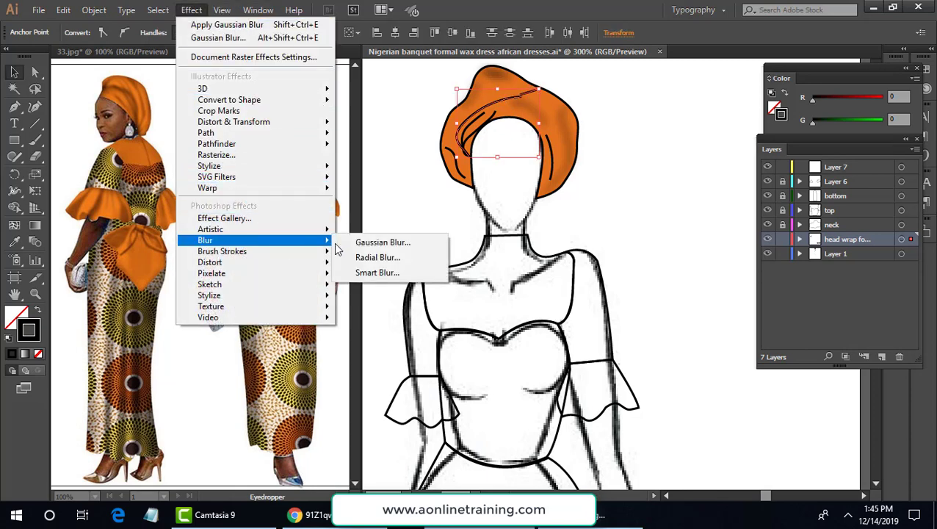
pyautogui.click(390, 243)
pyautogui.click(620, 245)
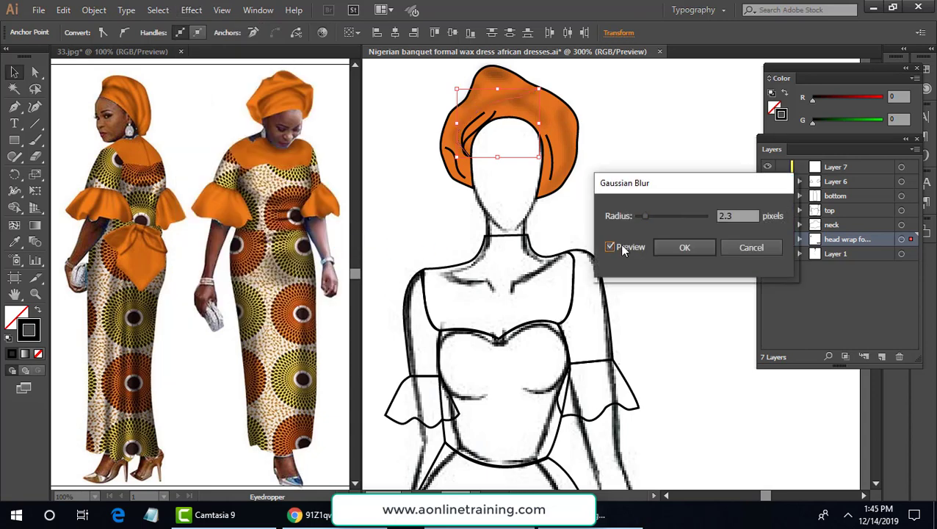
pyautogui.moveTo(640, 215); pyautogui.dragTo(642, 214)
pyautogui.click(683, 248)
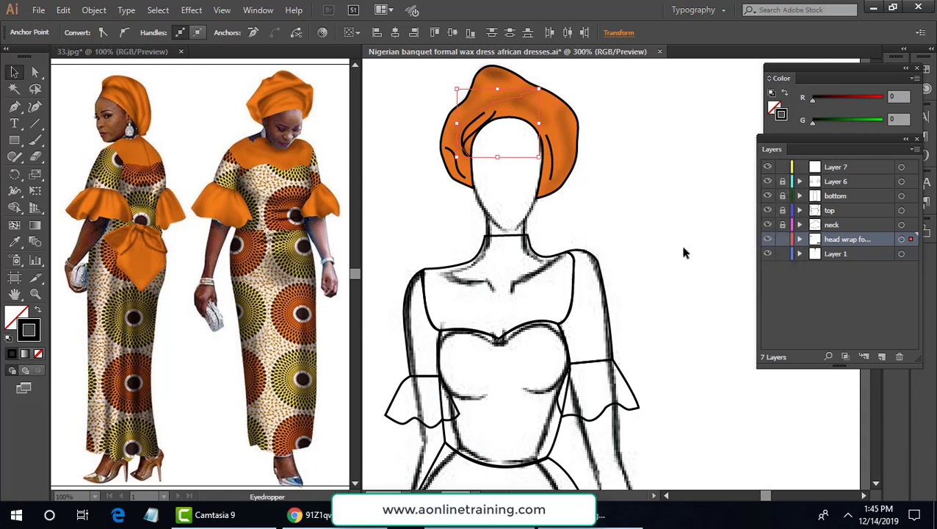
pyautogui.click(679, 242)
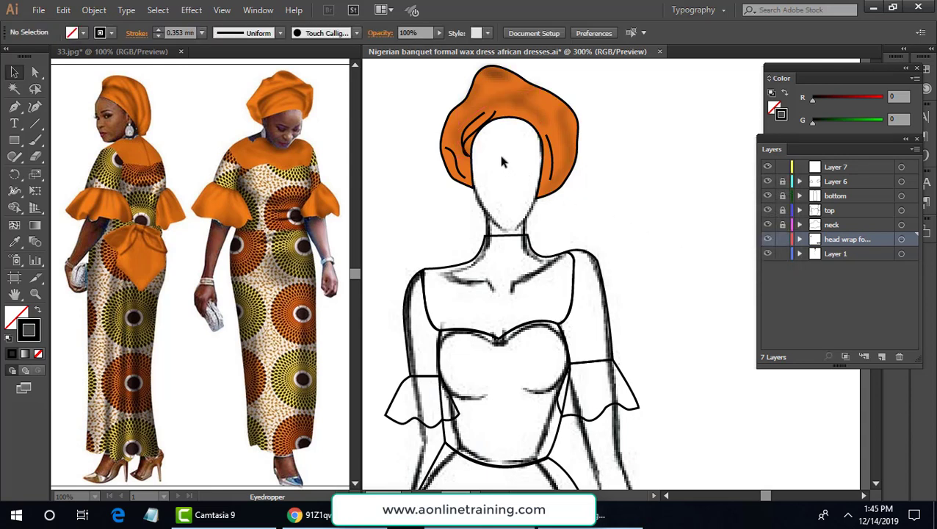
# Select the curved inner fold line beside the face opening's upper left edge and start applying an effect to it
pyautogui.click(463, 131)
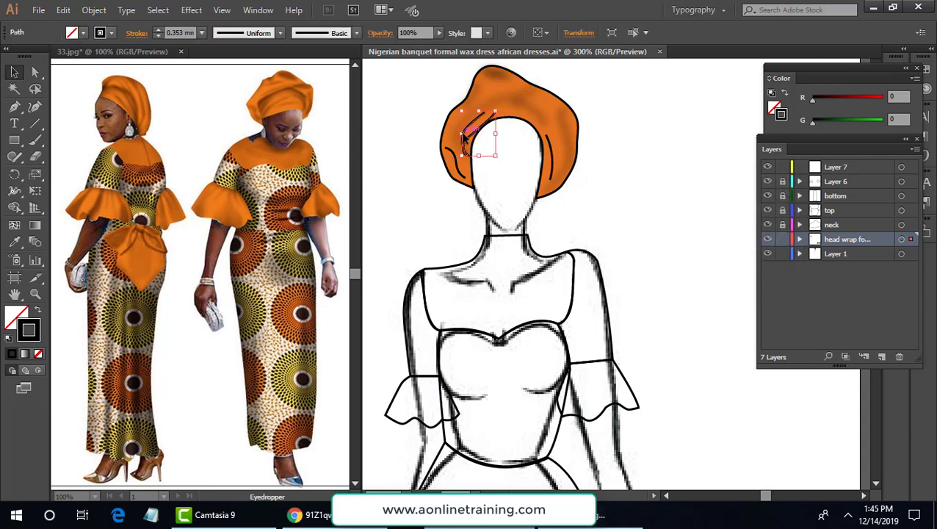
pyautogui.click(191, 10)
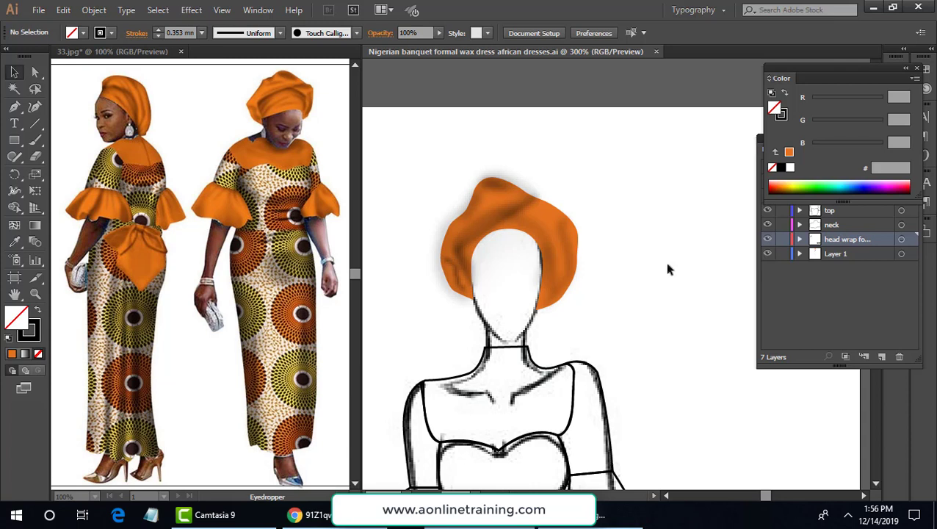
# Draw a closed crescent shape with the Pen tool across the forehead, following the upper edge of the face opening
pyautogui.click(14, 106)
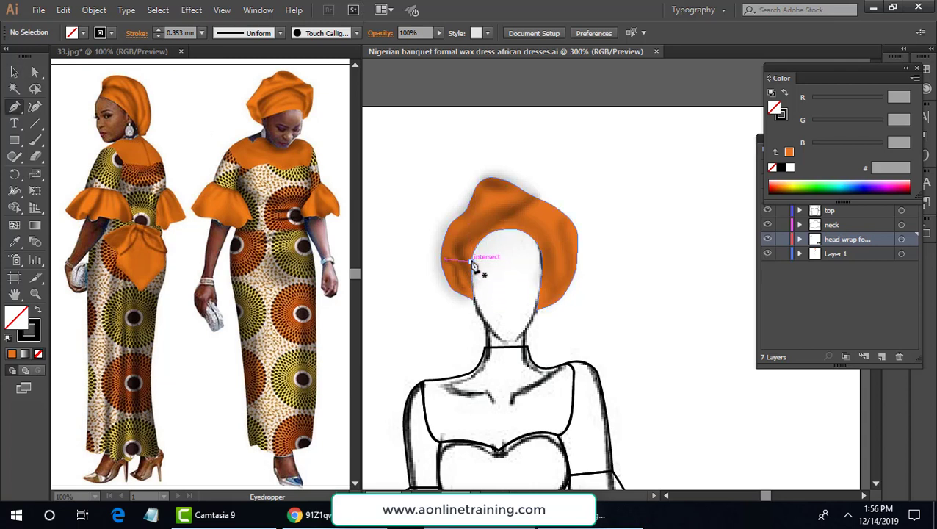
pyautogui.moveTo(471, 260); pyautogui.dragTo(540, 267)
pyautogui.click(539, 259)
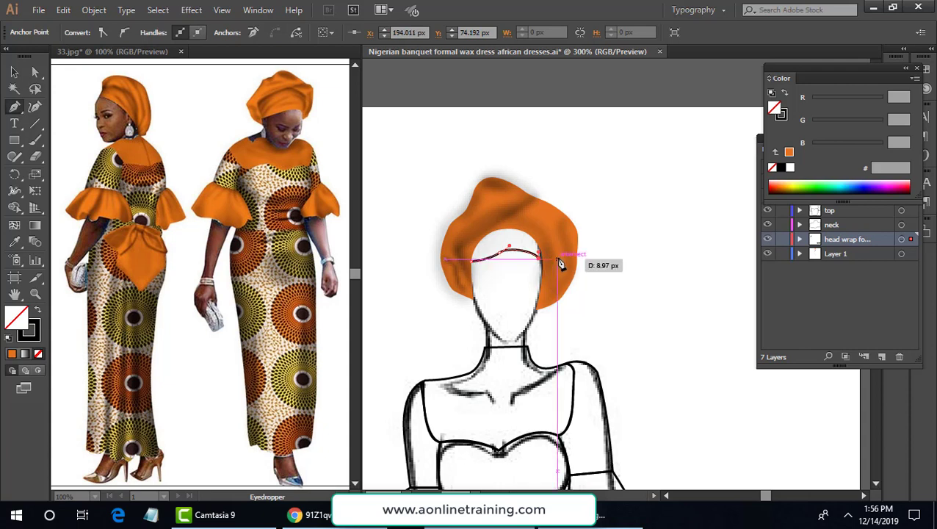
pyautogui.moveTo(526, 237); pyautogui.dragTo(483, 227)
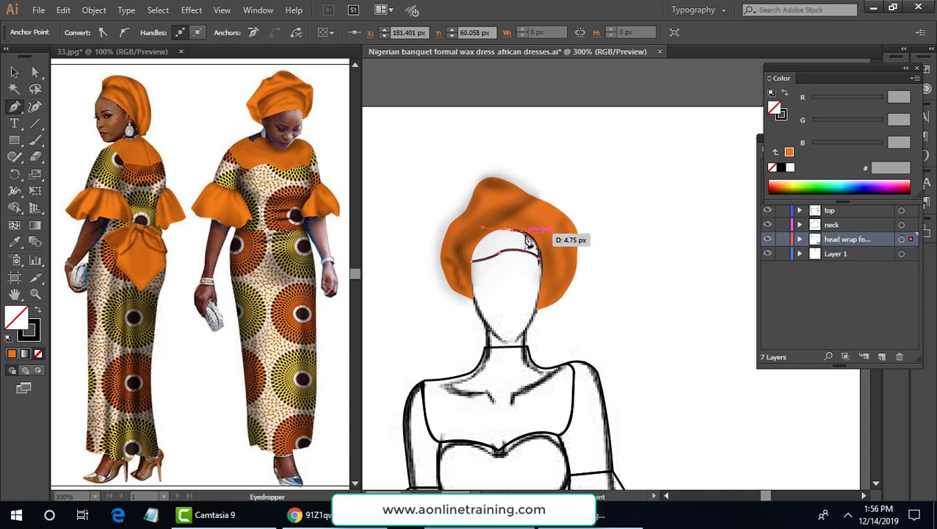
pyautogui.click(513, 230)
pyautogui.moveTo(581, 260); pyautogui.dragTo(585, 262)
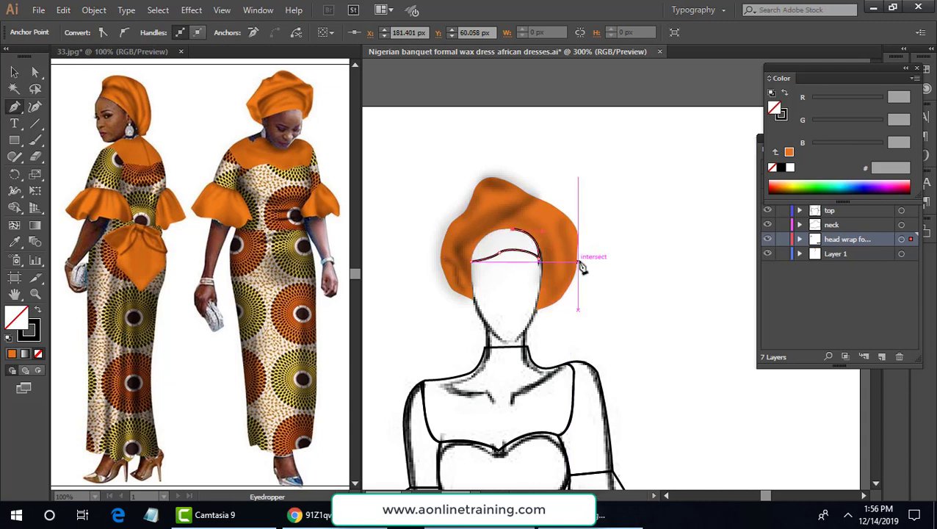
pyautogui.moveTo(472, 261); pyautogui.dragTo(452, 301)
pyautogui.moveTo(524, 258)
pyautogui.mouseDown()
pyautogui.moveTo(506, 245)
pyautogui.moveTo(446, 304)
pyautogui.mouseUp()
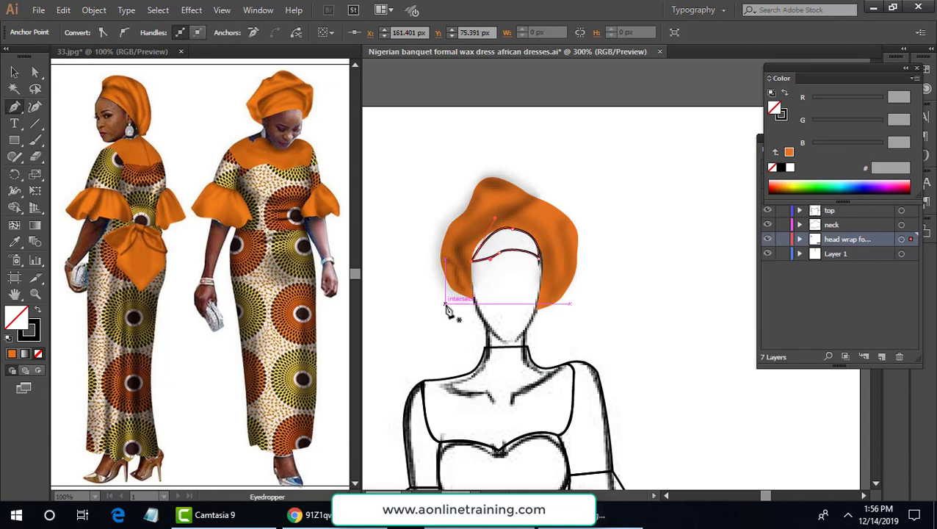
# Adjust the curve handle at the forehead shape's left corner so its upper edge follows the face opening
pyautogui.click(18, 73)
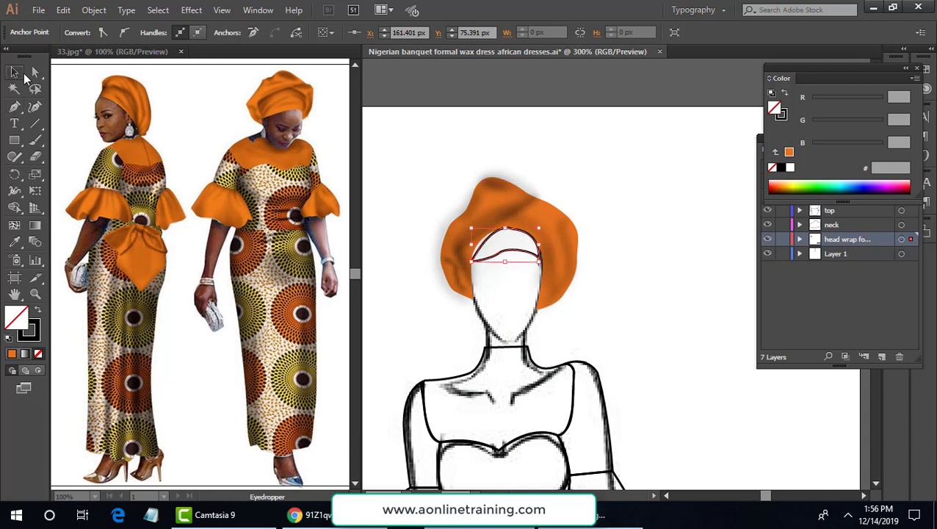
pyautogui.click(35, 71)
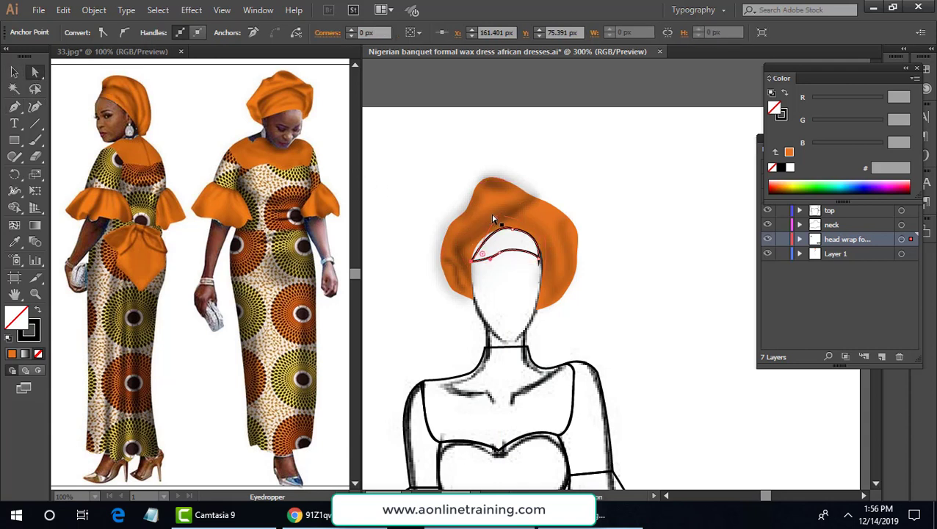
pyautogui.moveTo(494, 216); pyautogui.dragTo(476, 217)
pyautogui.click(481, 224)
pyautogui.click(16, 72)
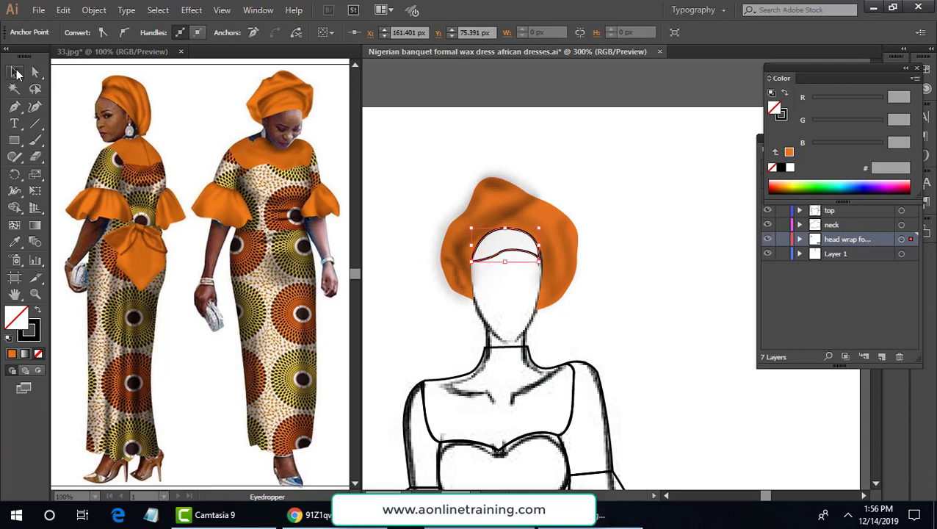
pyautogui.click(14, 243)
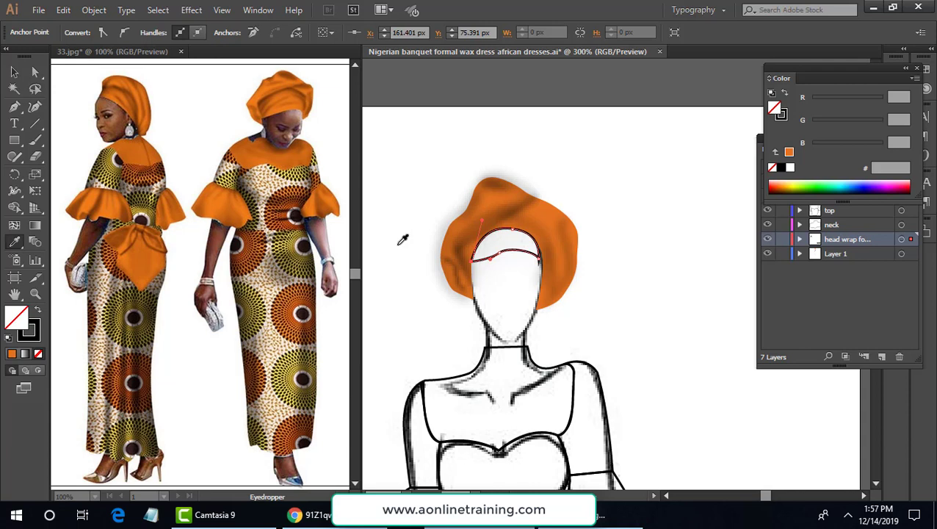
pyautogui.click(14, 72)
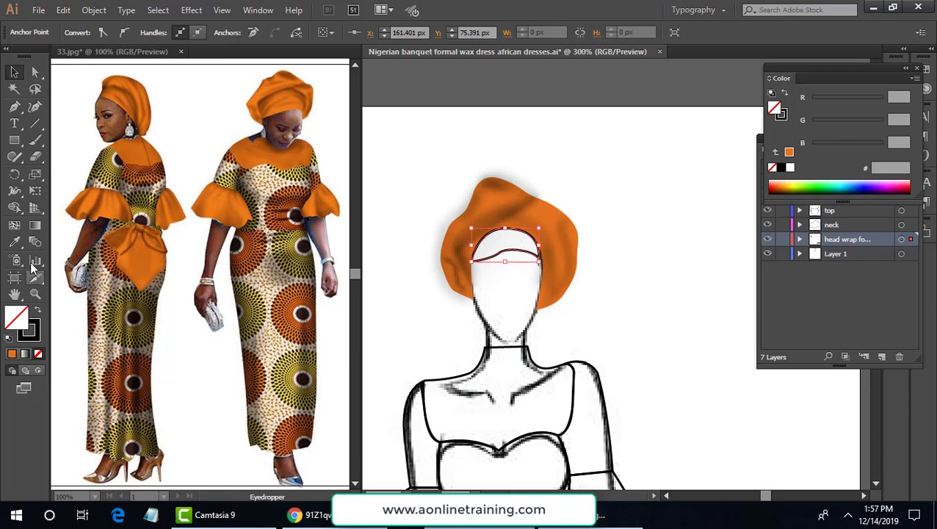
pyautogui.click(16, 243)
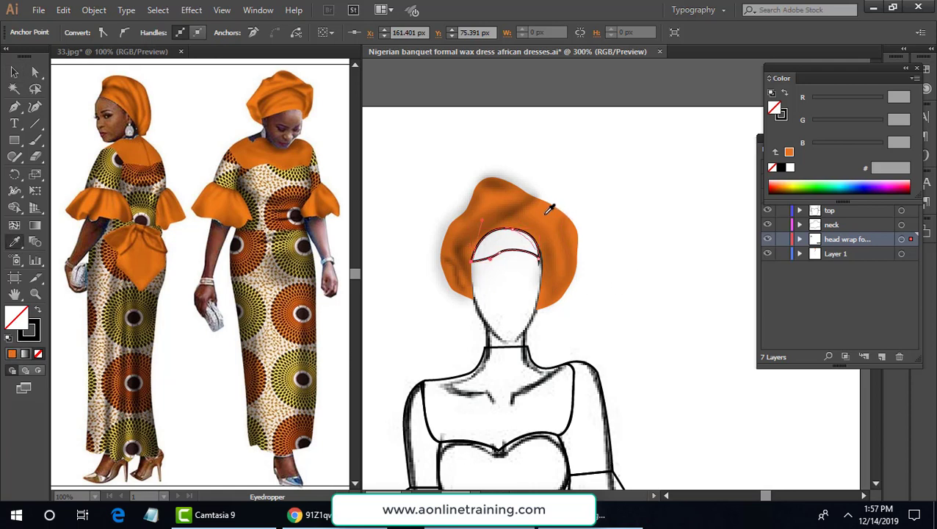
pyautogui.click(15, 73)
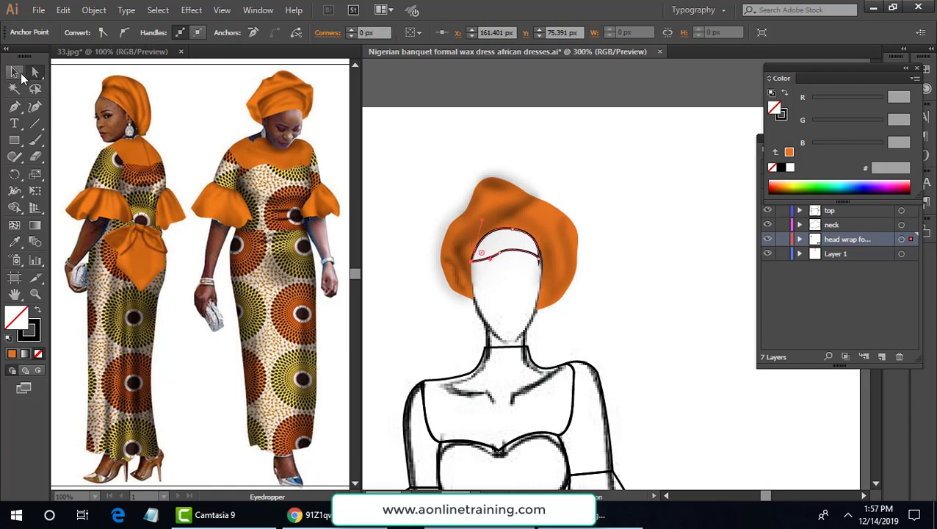
# Fill the forehead shape with the orange color E5731F
pyautogui.click(12, 354)
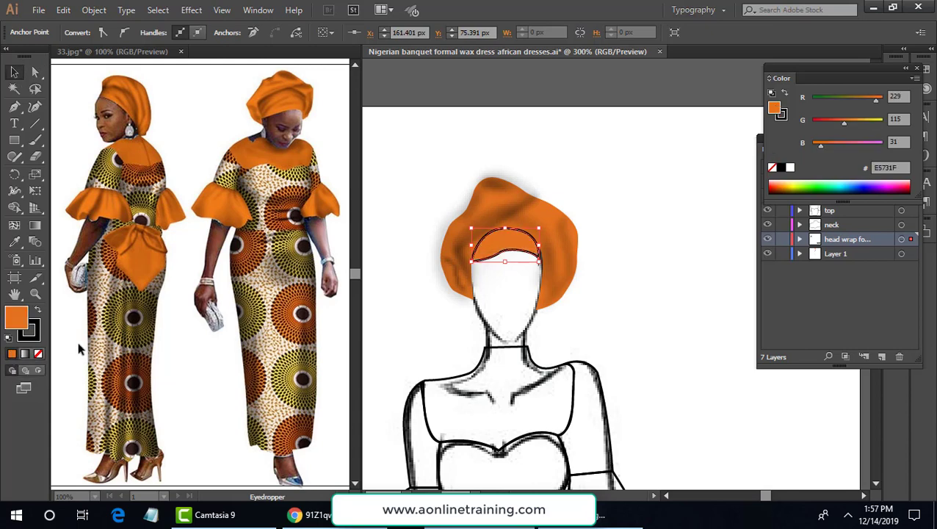
pyautogui.click(120, 332)
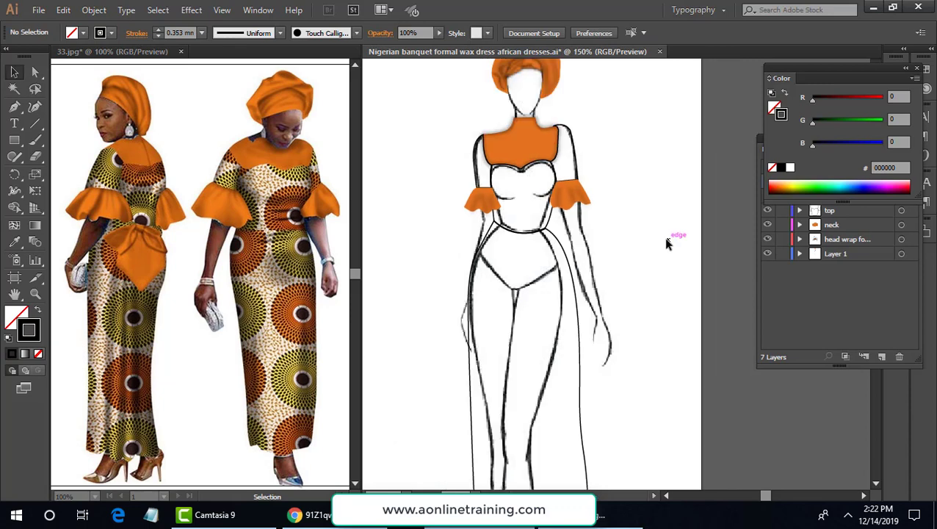
# Inspect the fold lines on both sleeve ruffles by selecting them, and clear each selection
pyautogui.hotkey('ctrl', '+')
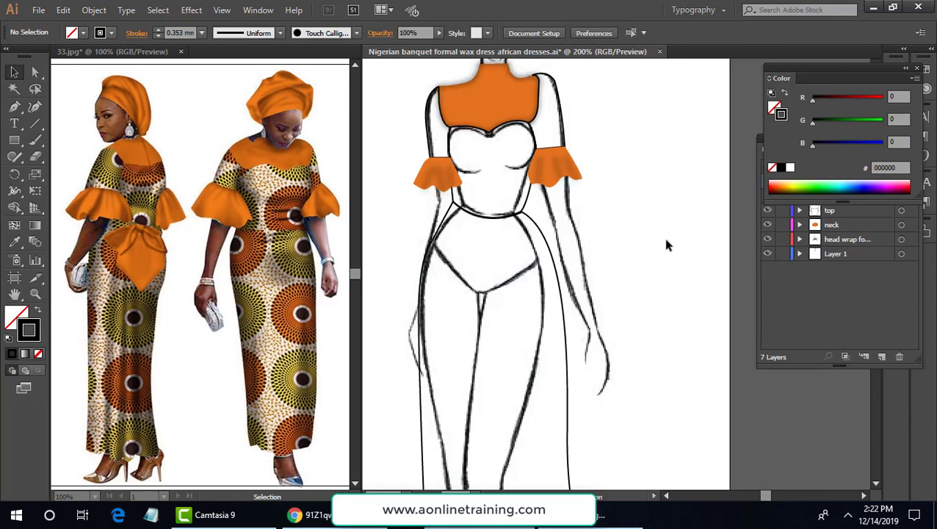
pyautogui.click(534, 166)
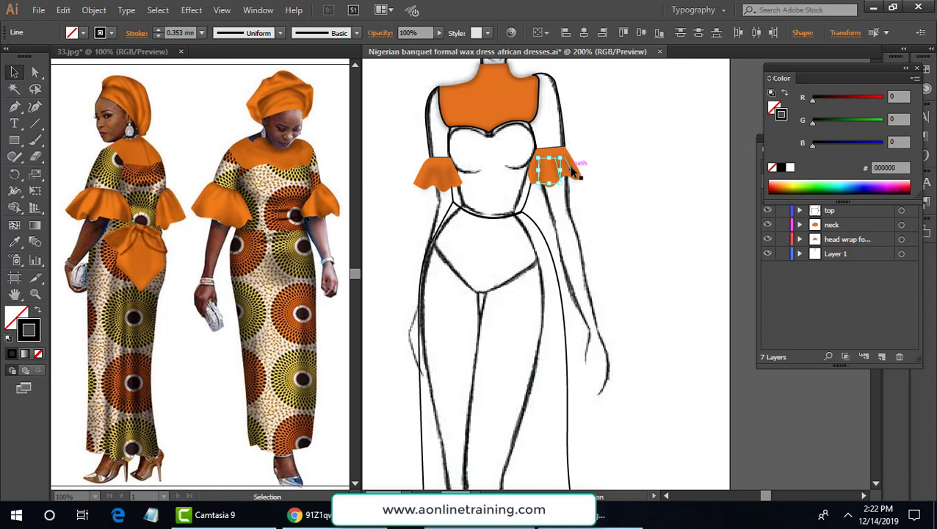
pyautogui.moveTo(559, 165); pyautogui.dragTo(566, 156)
pyautogui.click(630, 157)
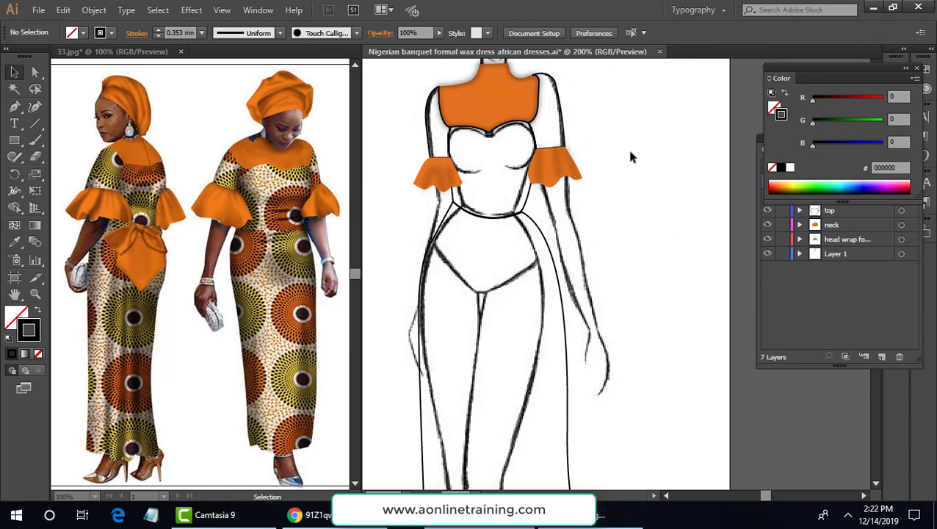
pyautogui.click(451, 174)
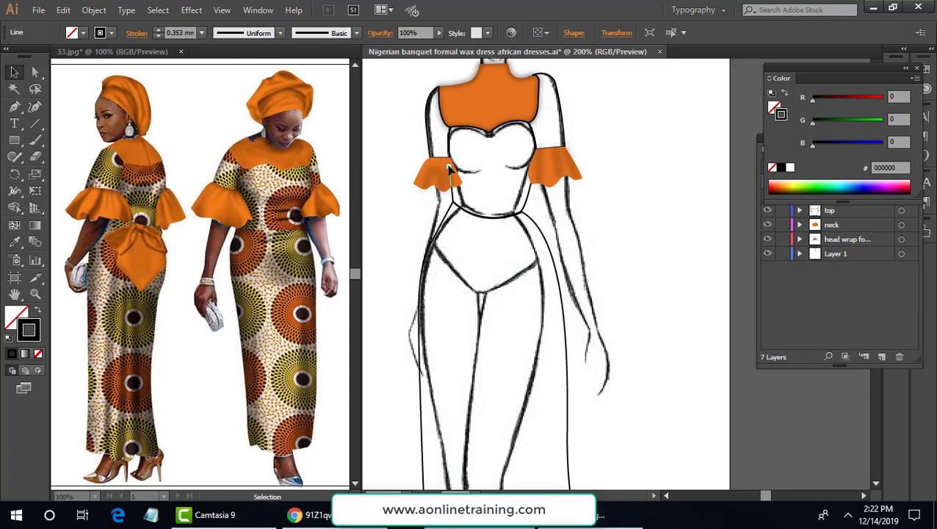
pyautogui.moveTo(448, 165)
pyautogui.mouseDown()
pyautogui.moveTo(446, 157)
pyautogui.moveTo(438, 172)
pyautogui.moveTo(435, 158)
pyautogui.moveTo(425, 189)
pyautogui.moveTo(435, 157)
pyautogui.mouseUp()
pyautogui.click(644, 193)
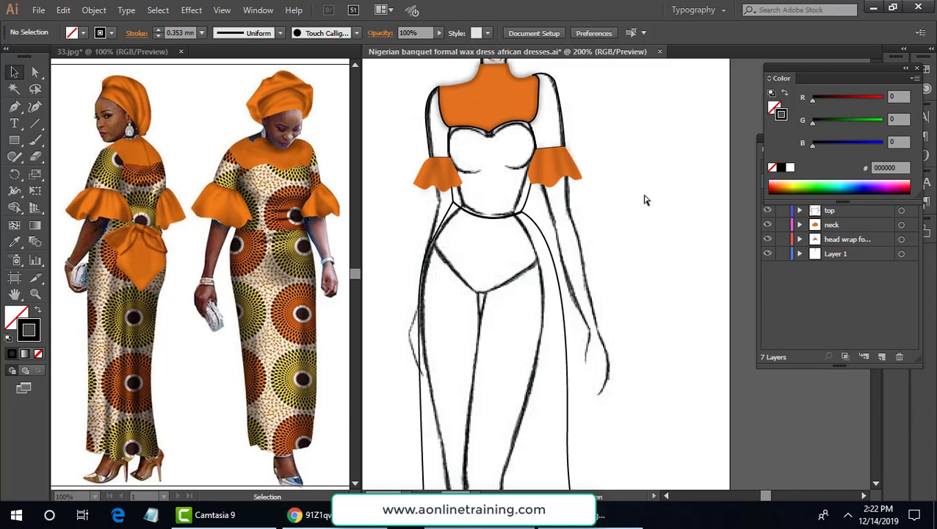
# Save the document and show it at 100% zoom
pyautogui.hotkey('ctrl', 's')
pyautogui.hotkey('ctrl', '1')
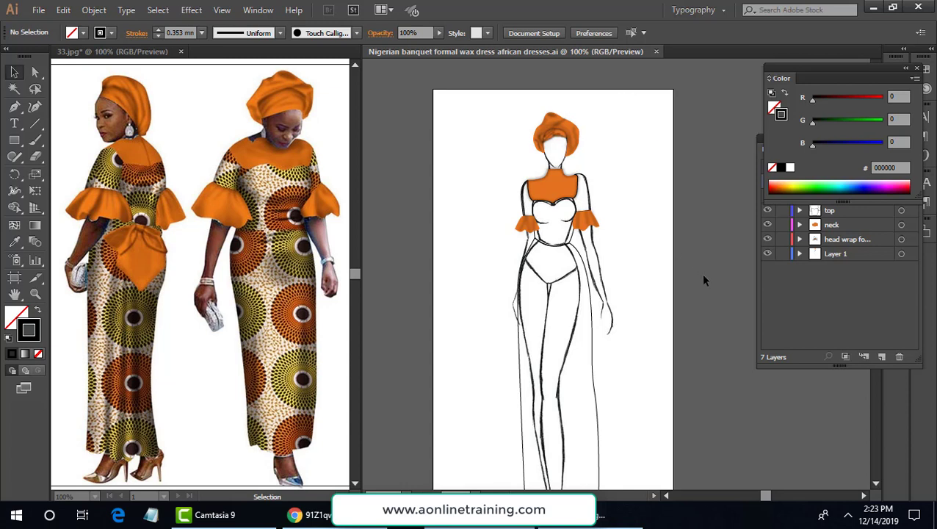
# Place the "faric texture" image from the Nigerian banquet dress folder into the document
pyautogui.moveTo(595, 262)
pyautogui.mouseDown()
pyautogui.moveTo(550, 218)
pyautogui.moveTo(546, 232)
pyautogui.mouseUp()
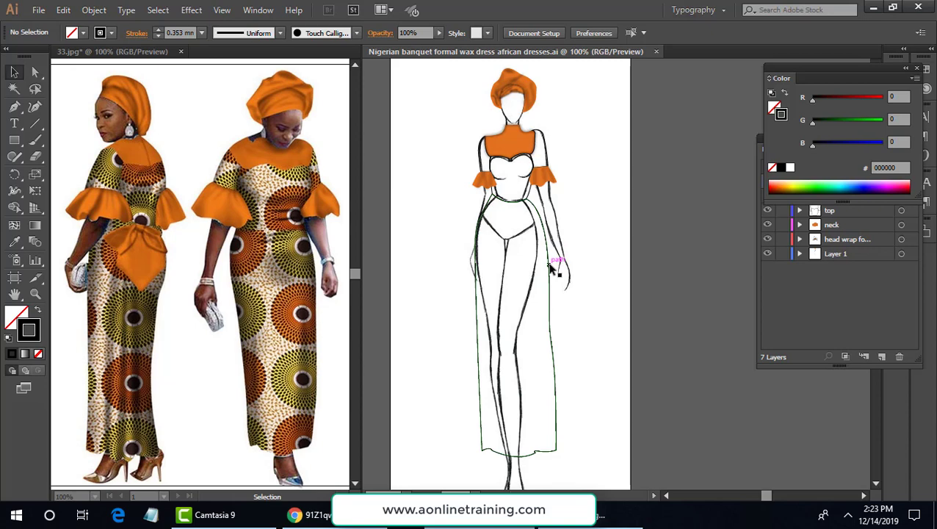
pyautogui.click(38, 11)
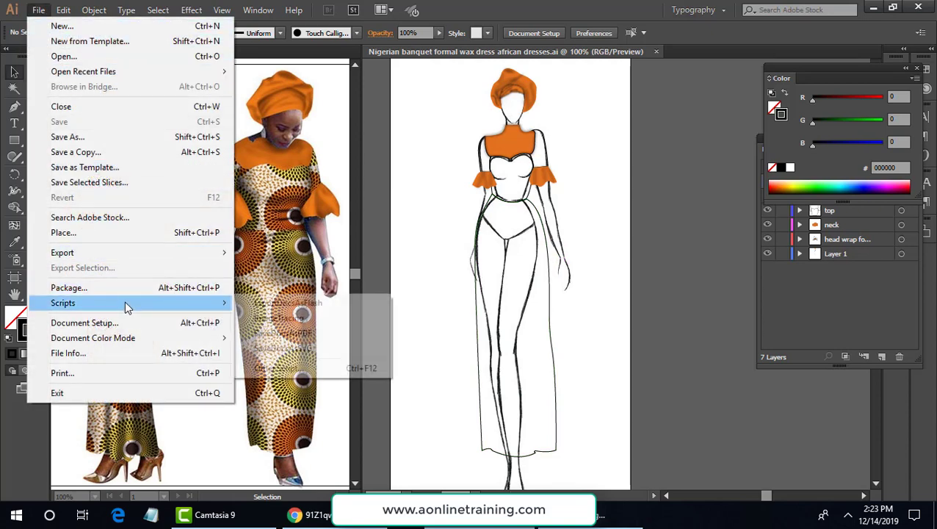
pyautogui.click(115, 232)
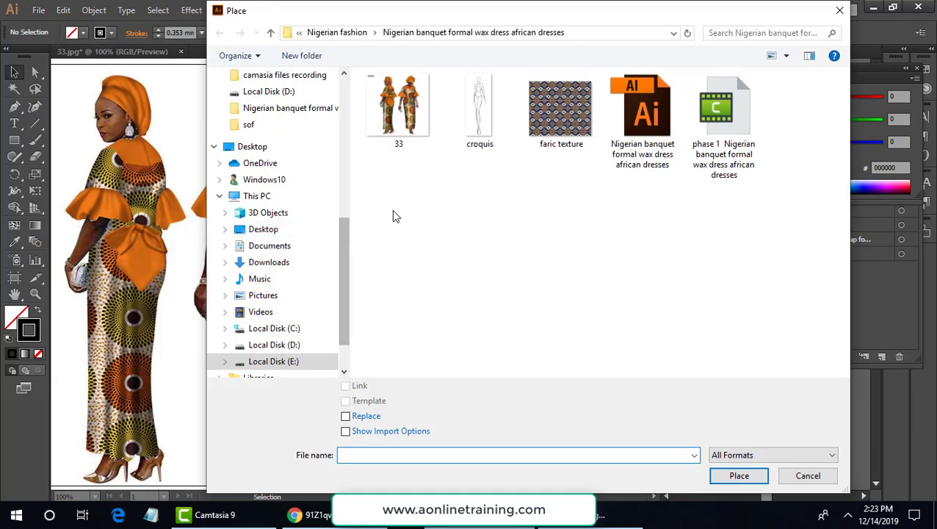
pyautogui.doubleClick(558, 131)
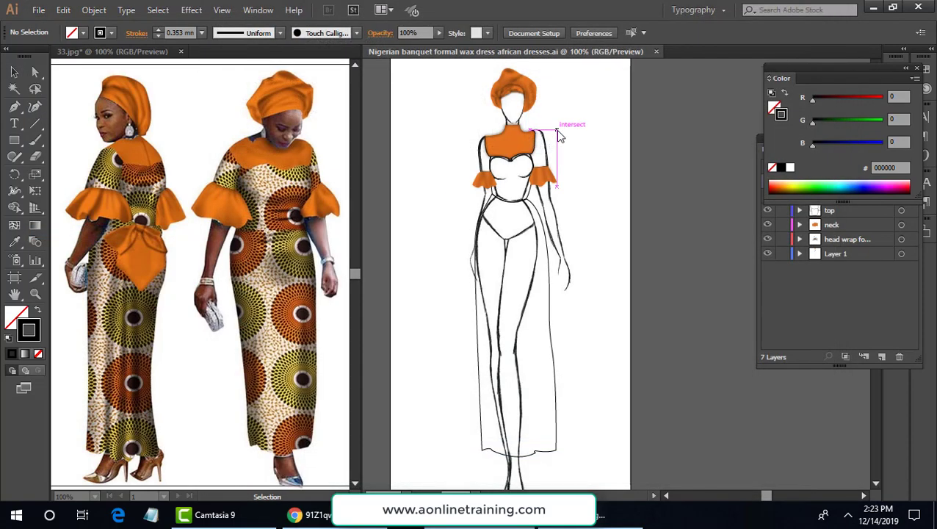
pyautogui.click(556, 129)
# Scale the fabric image down to about 424 × 371 px over the dress figure and embed it
pyautogui.moveTo(630, 204)
pyautogui.mouseDown()
pyautogui.moveTo(512, 214)
pyautogui.moveTo(457, 198)
pyautogui.moveTo(383, 110)
pyautogui.moveTo(636, 297)
pyautogui.moveTo(580, 237)
pyautogui.moveTo(401, 168)
pyautogui.moveTo(490, 176)
pyautogui.mouseUp()
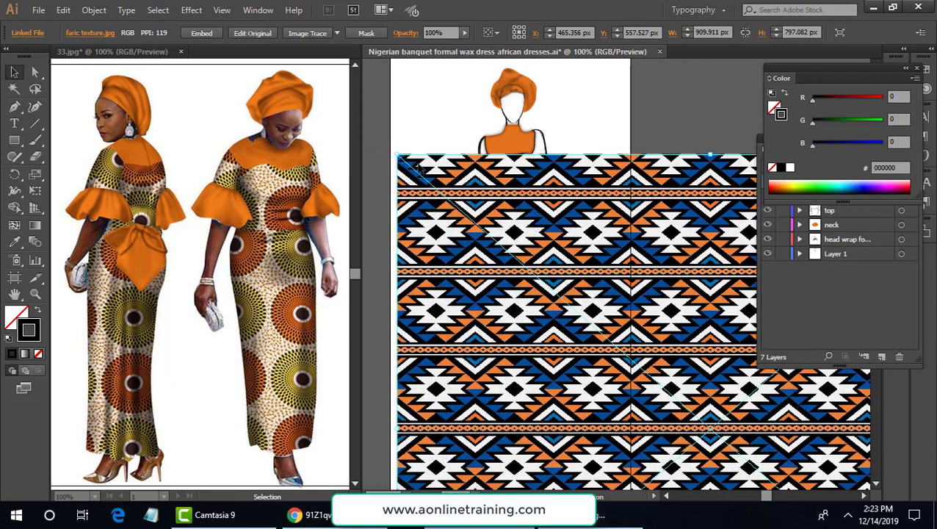
pyautogui.moveTo(418, 169)
pyautogui.mouseDown()
pyautogui.moveTo(403, 154)
pyautogui.moveTo(464, 156)
pyautogui.moveTo(474, 202)
pyautogui.moveTo(574, 299)
pyautogui.mouseUp()
pyautogui.moveTo(691, 340); pyautogui.dragTo(479, 204)
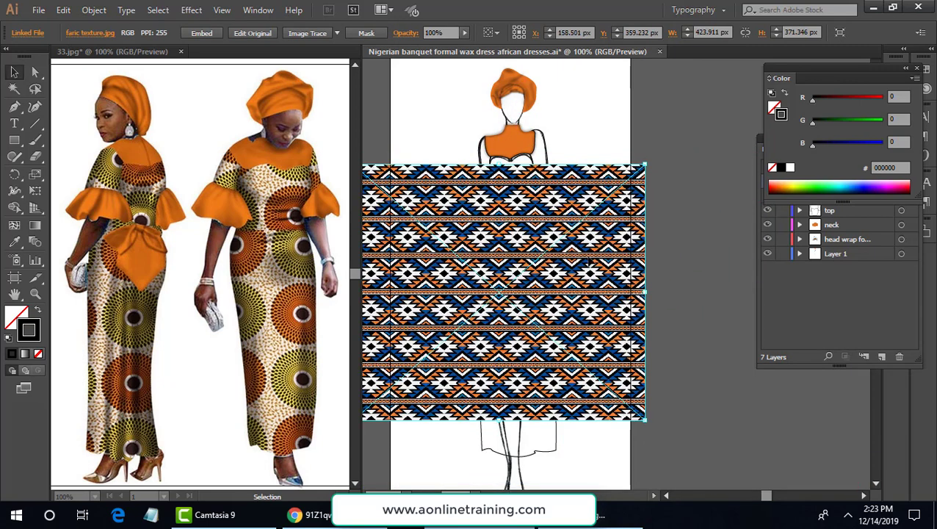
pyautogui.moveTo(593, 256); pyautogui.dragTo(609, 219)
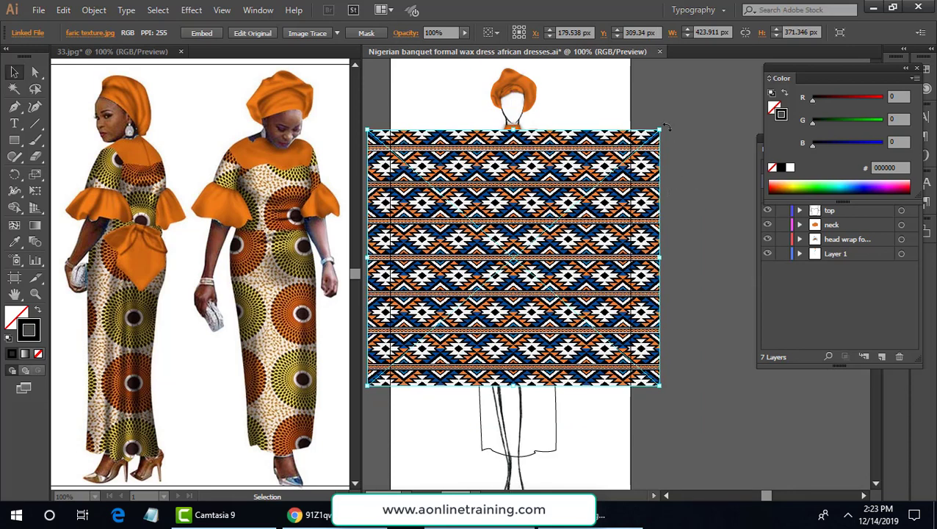
pyautogui.click(201, 33)
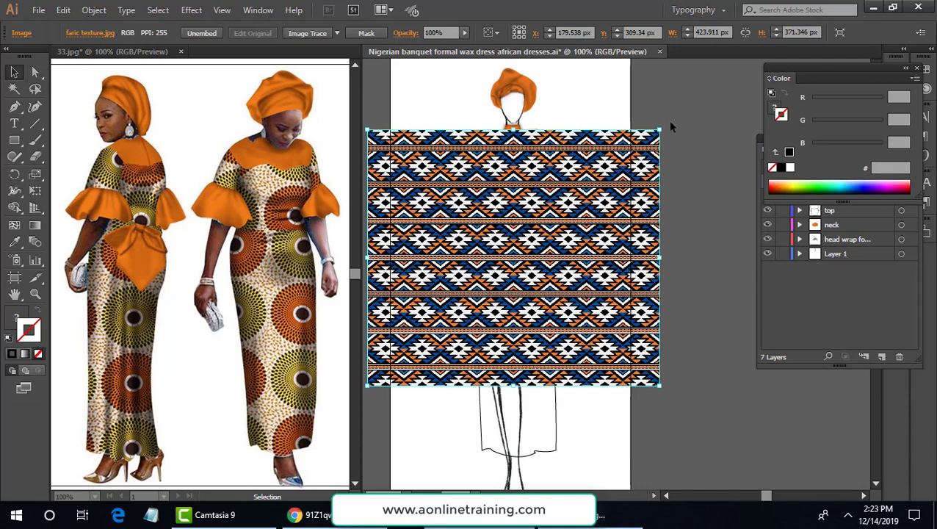
pyautogui.moveTo(668, 120); pyautogui.dragTo(483, 143)
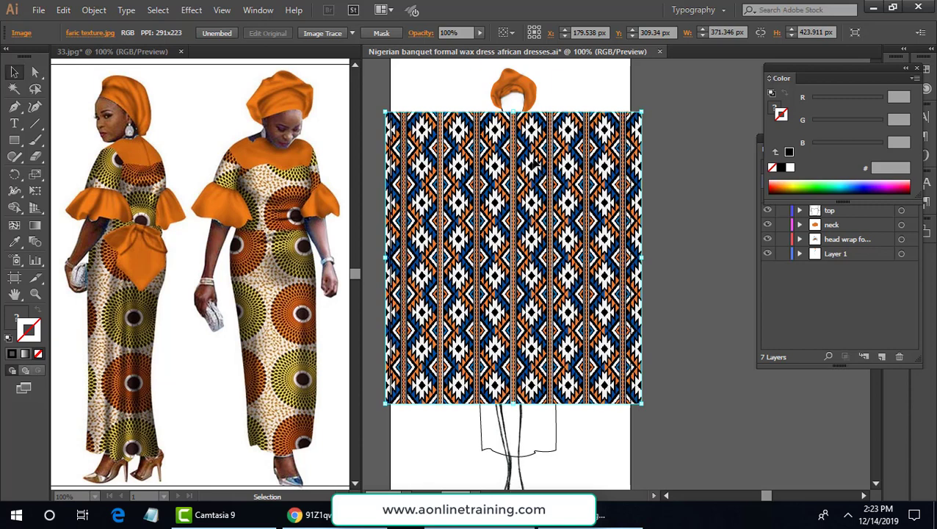
pyautogui.moveTo(649, 108); pyautogui.dragTo(698, 186)
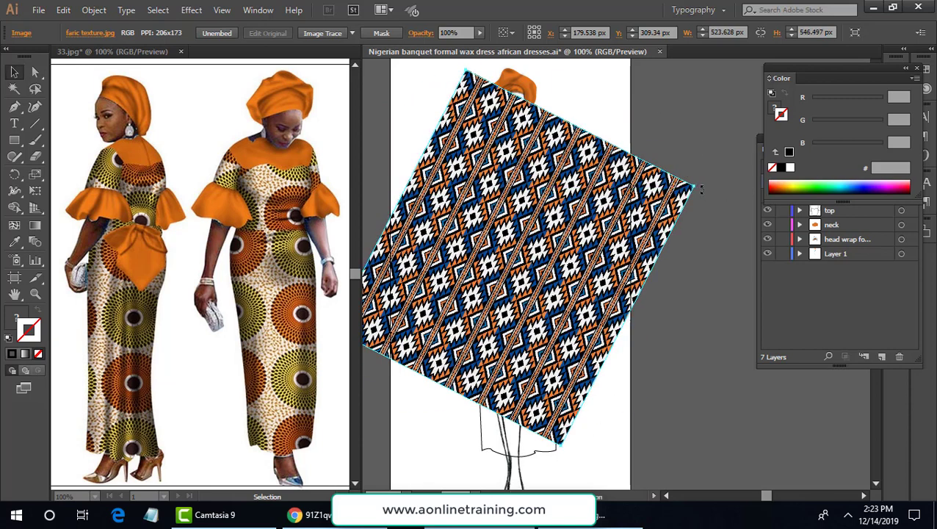
pyautogui.hotkey('ctrl', 'z')
pyautogui.hotkey('ctrl', 'z')
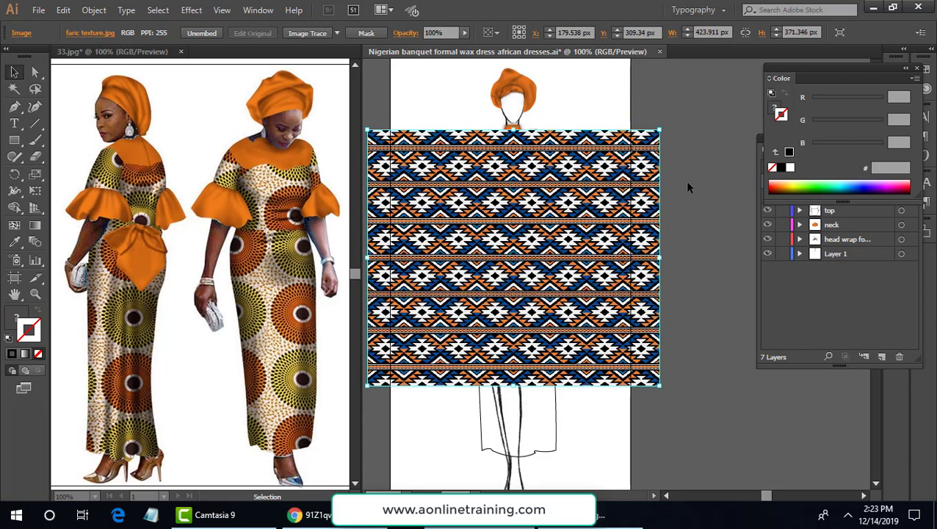
# Narrow the fabric image to about 343 px wide and 396 px high, centered over the dress figure
pyautogui.moveTo(661, 255); pyautogui.dragTo(599, 258)
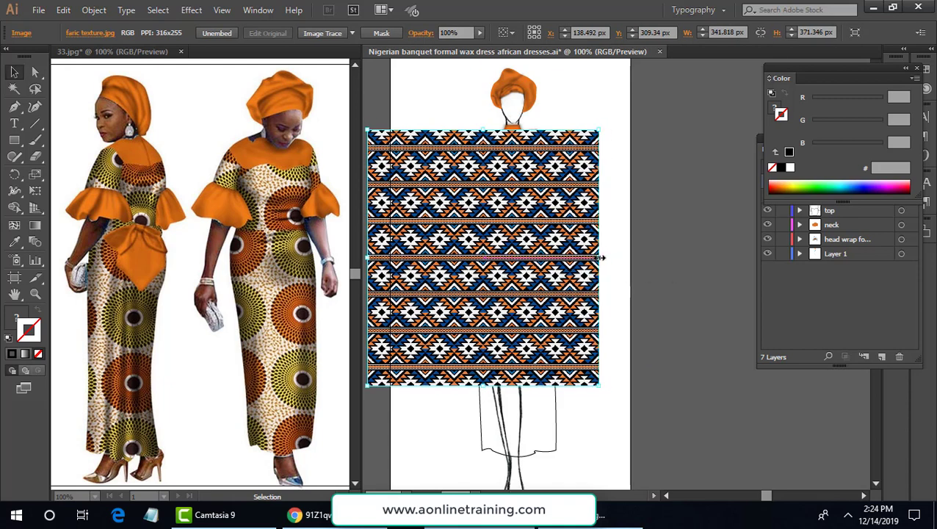
pyautogui.moveTo(542, 265); pyautogui.dragTo(591, 370)
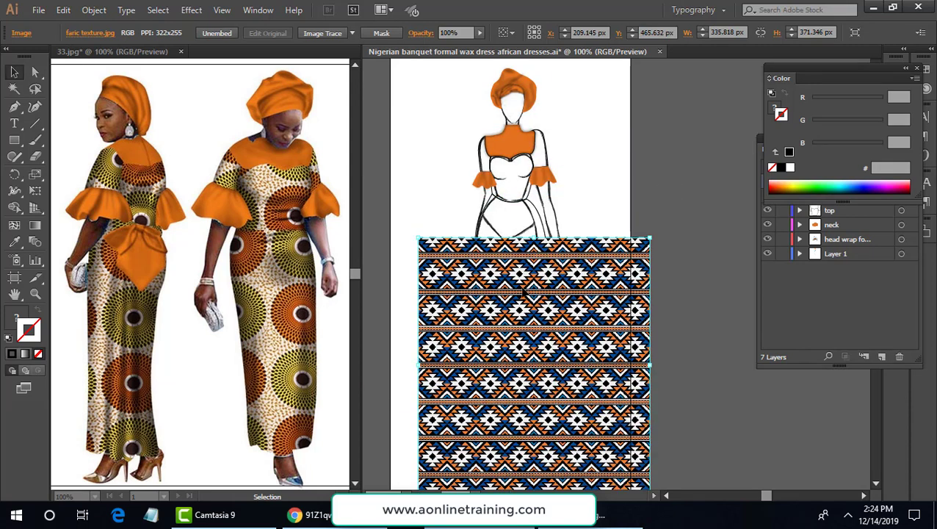
pyautogui.moveTo(520, 298); pyautogui.dragTo(515, 179)
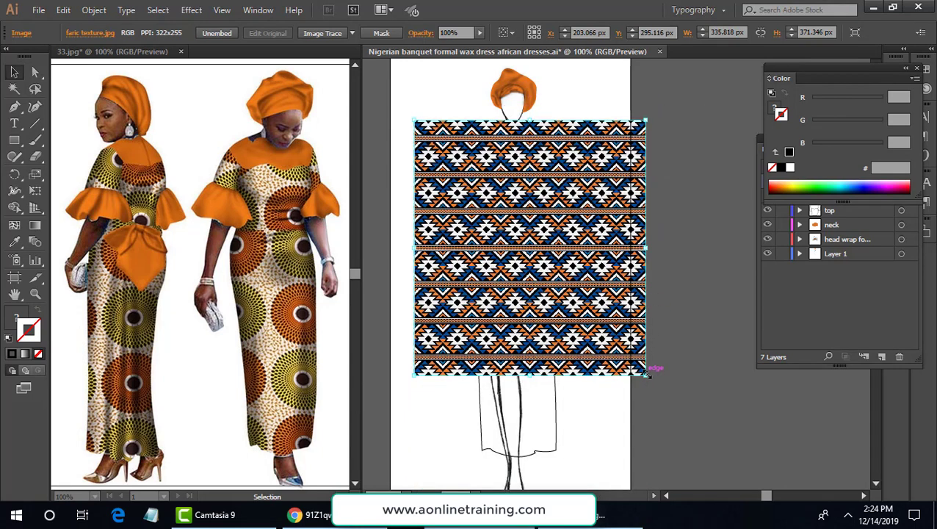
pyautogui.moveTo(645, 247); pyautogui.dragTo(587, 356)
pyautogui.moveTo(616, 321); pyautogui.dragTo(617, 307)
pyautogui.moveTo(634, 199); pyautogui.dragTo(669, 185)
pyautogui.moveTo(581, 228); pyautogui.dragTo(565, 171)
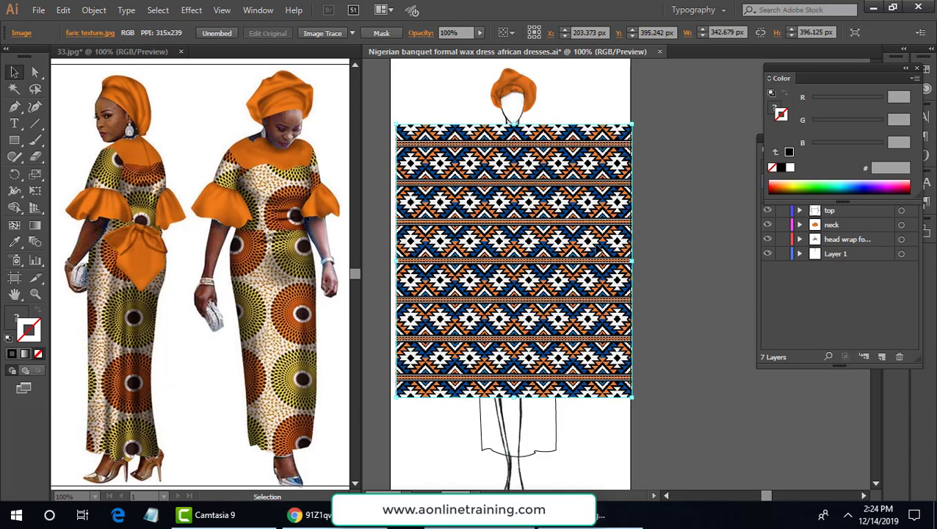
# Enlarge the fabric image to about 388 × 451 px and lower it to cover the dress from chest to hem
pyautogui.moveTo(633, 395); pyautogui.dragTo(651, 396)
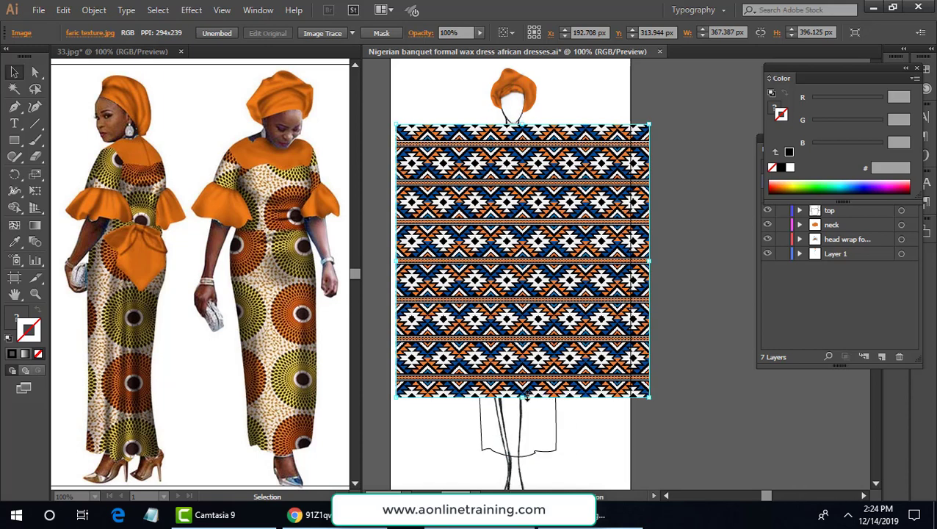
pyautogui.moveTo(524, 398); pyautogui.dragTo(526, 420)
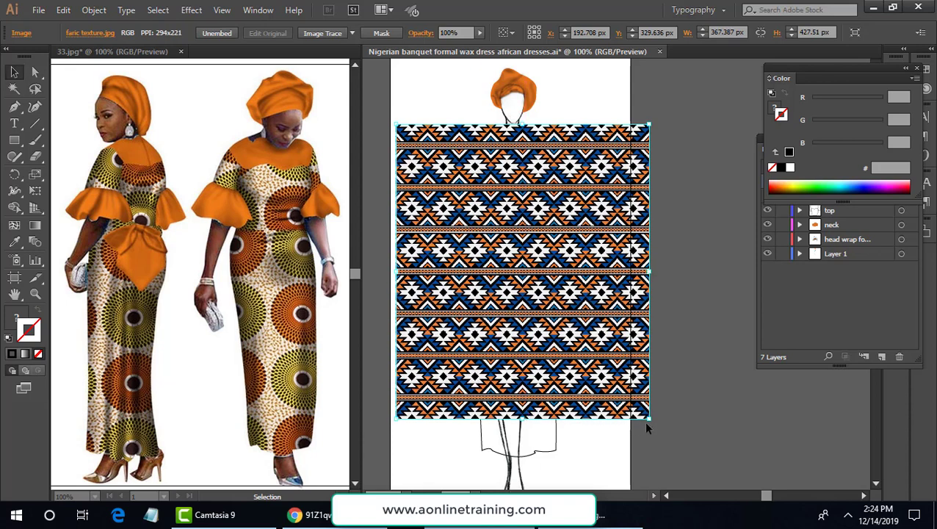
pyautogui.moveTo(657, 416); pyautogui.dragTo(663, 423)
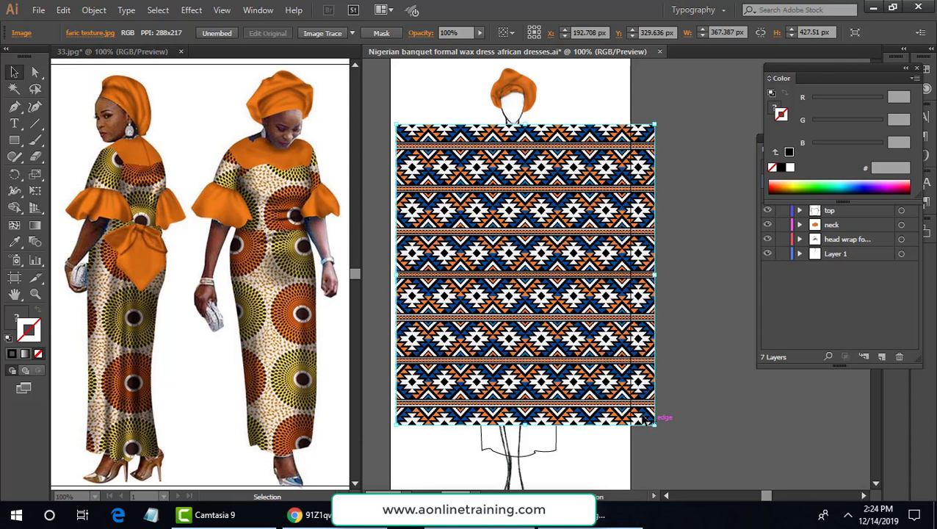
pyautogui.moveTo(600, 394); pyautogui.dragTo(586, 431)
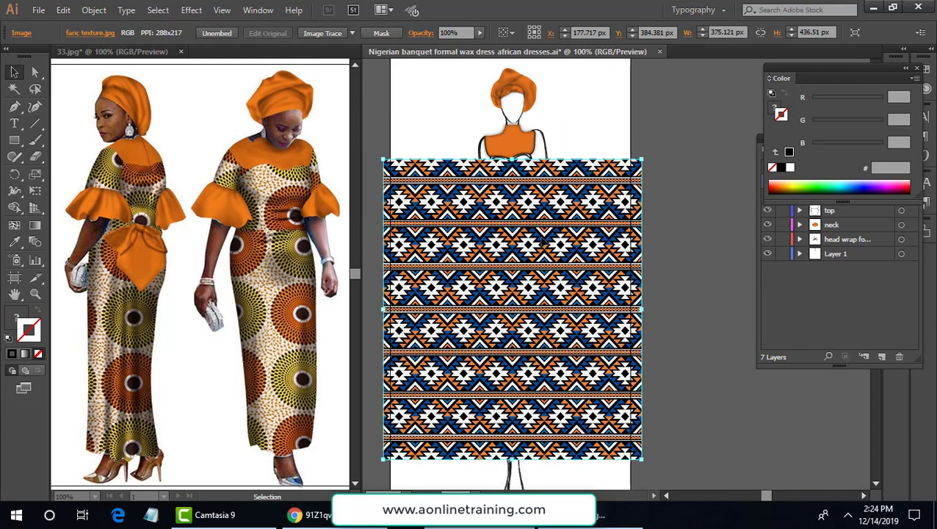
pyautogui.moveTo(384, 160); pyautogui.dragTo(498, 150)
pyautogui.moveTo(684, 288); pyautogui.dragTo(538, 293)
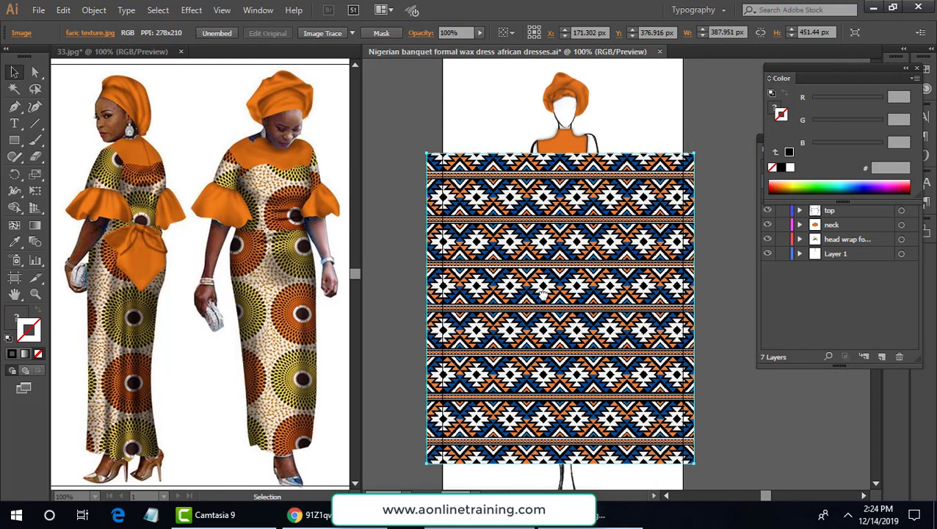
# Raise the fabric image to the neck and resize it to about 369 px wide and 479 px high
pyautogui.moveTo(593, 307); pyautogui.dragTo(593, 287)
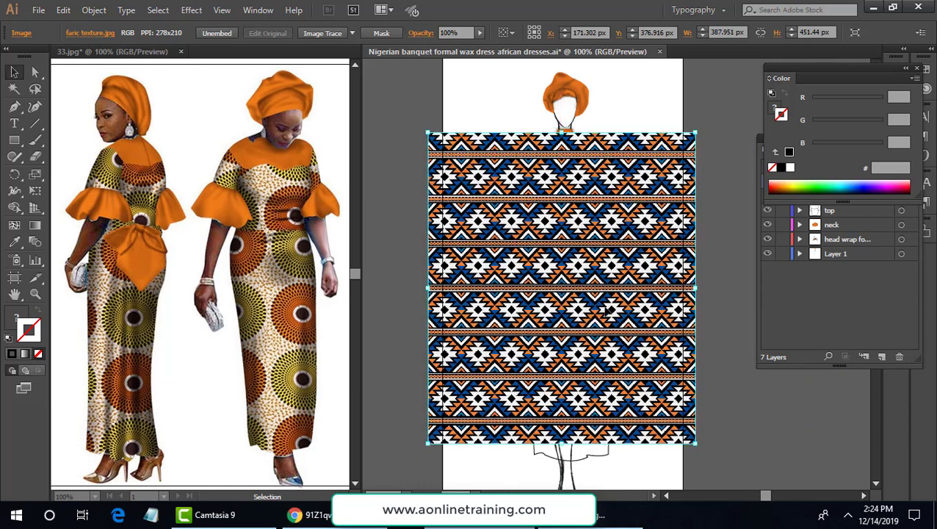
pyautogui.moveTo(693, 449); pyautogui.dragTo(712, 474)
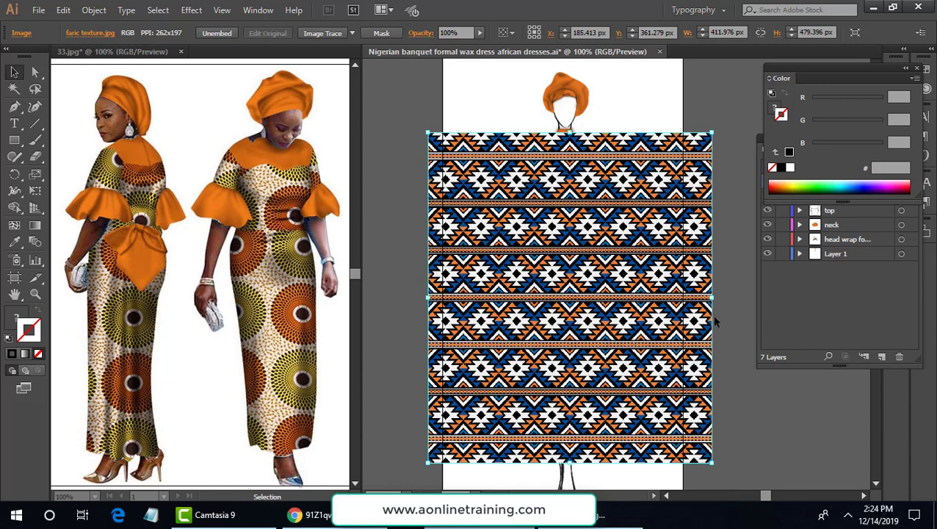
pyautogui.moveTo(712, 297); pyautogui.dragTo(695, 298)
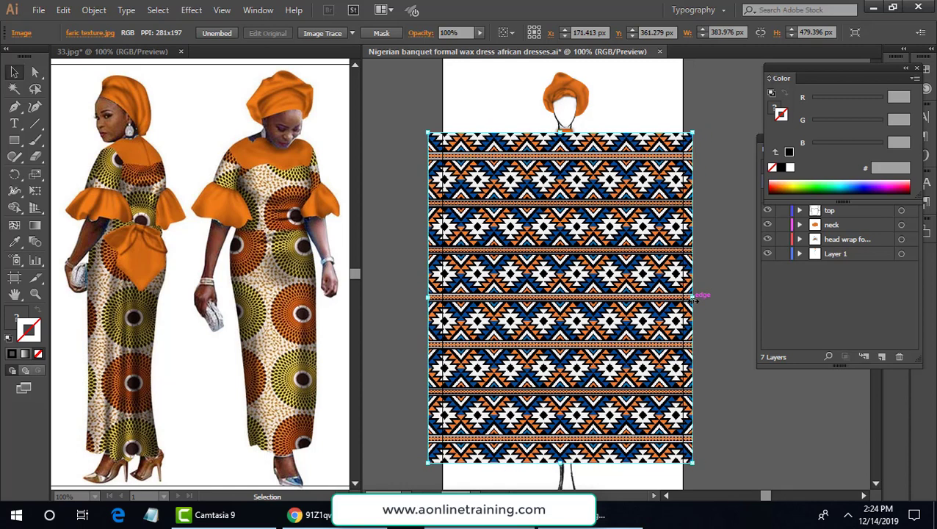
pyautogui.moveTo(429, 297)
pyautogui.mouseDown()
pyautogui.moveTo(454, 298)
pyautogui.moveTo(440, 301)
pyautogui.mouseUp()
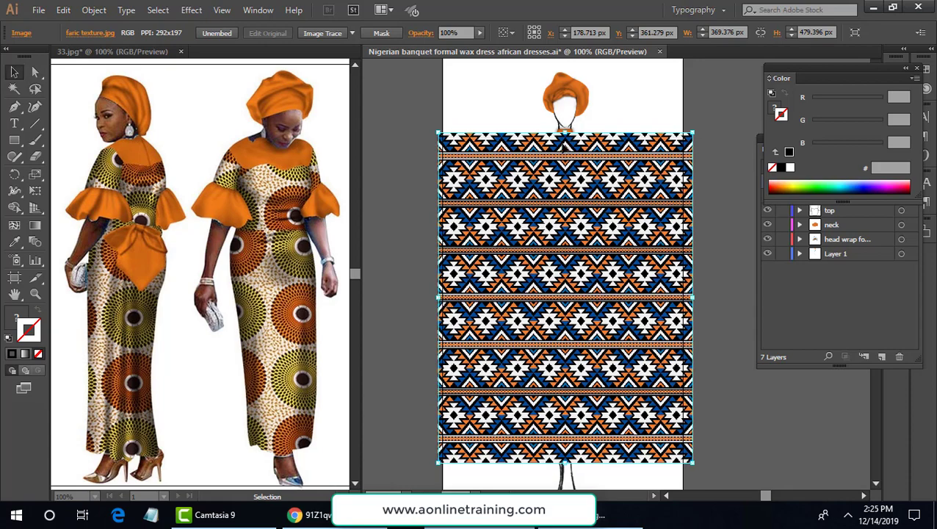
pyautogui.moveTo(566, 133); pyautogui.dragTo(565, 136)
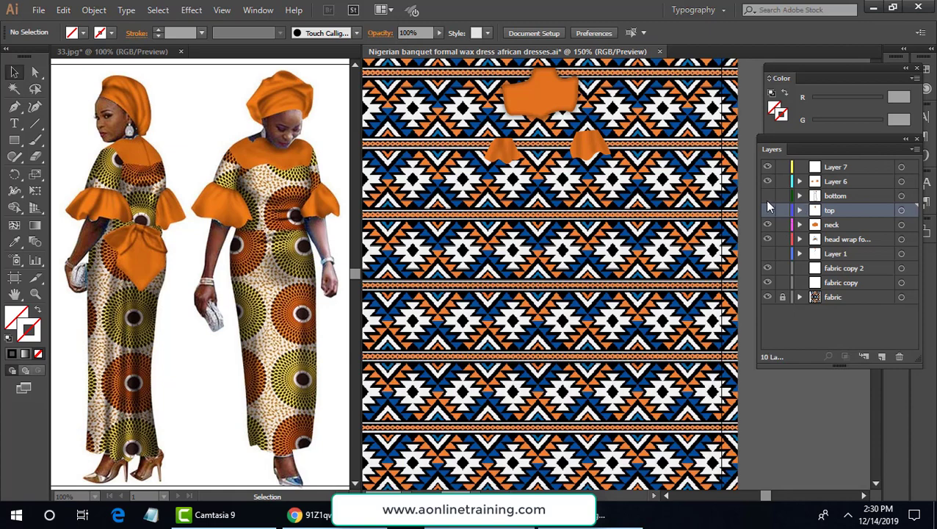
# Show the bottom layer, unlock the fabric layer, and clip the fabric image to the skirt outline with a clipping mask
pyautogui.click(767, 195)
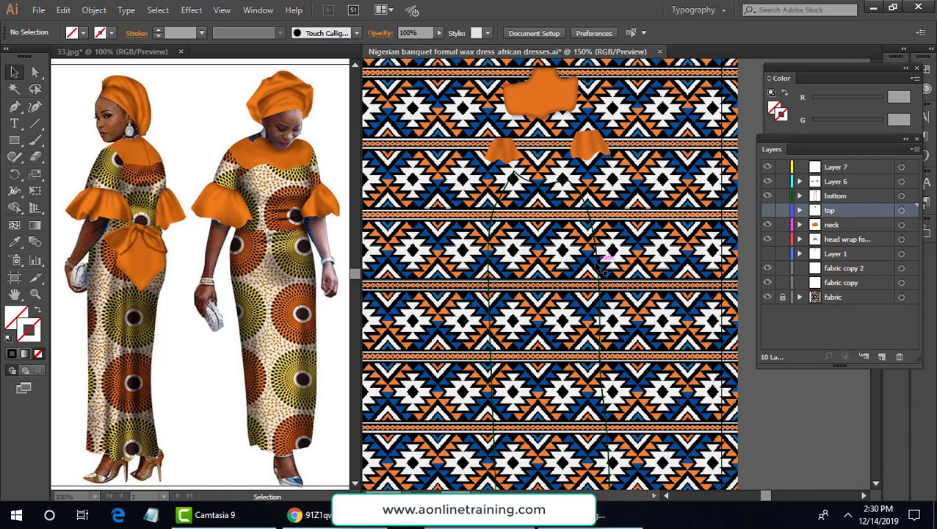
pyautogui.click(597, 265)
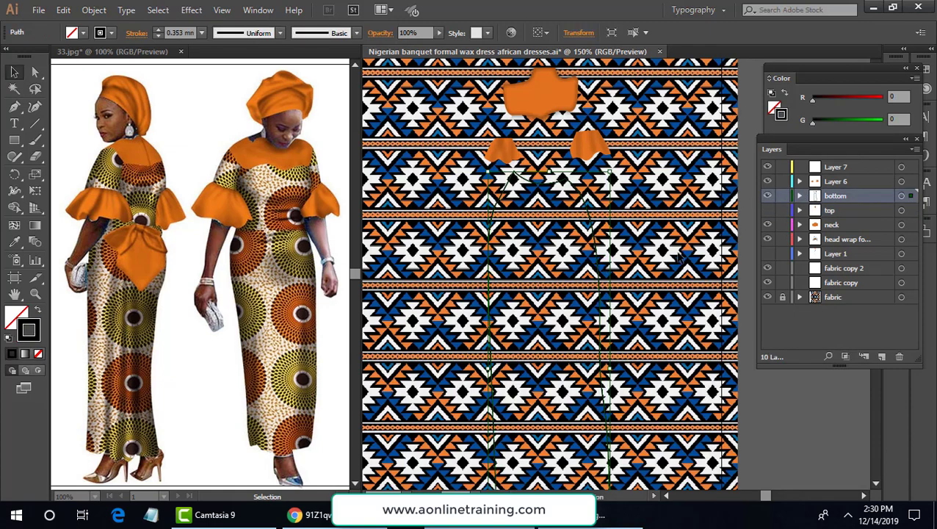
pyautogui.click(783, 297)
pyautogui.keyDown('shift'); pyautogui.click(656, 239); pyautogui.keyUp('shift')
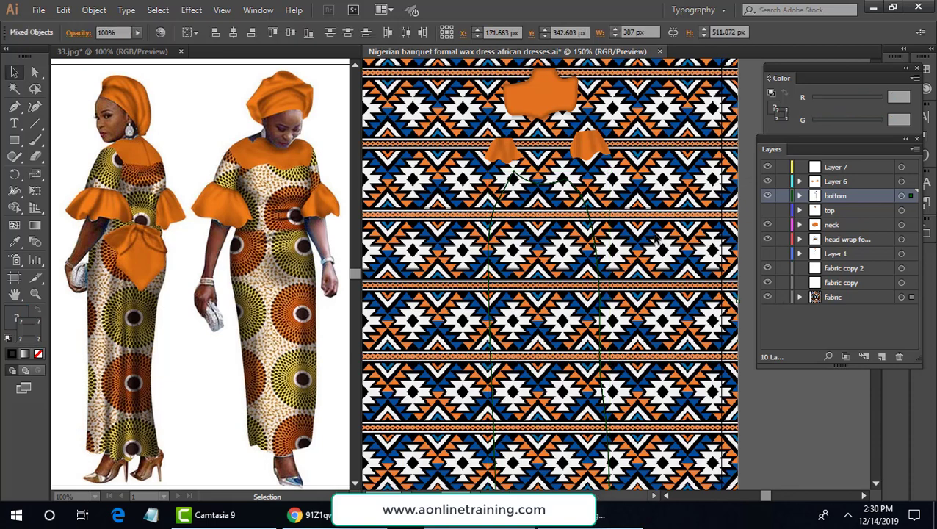
pyautogui.rightClick(656, 238)
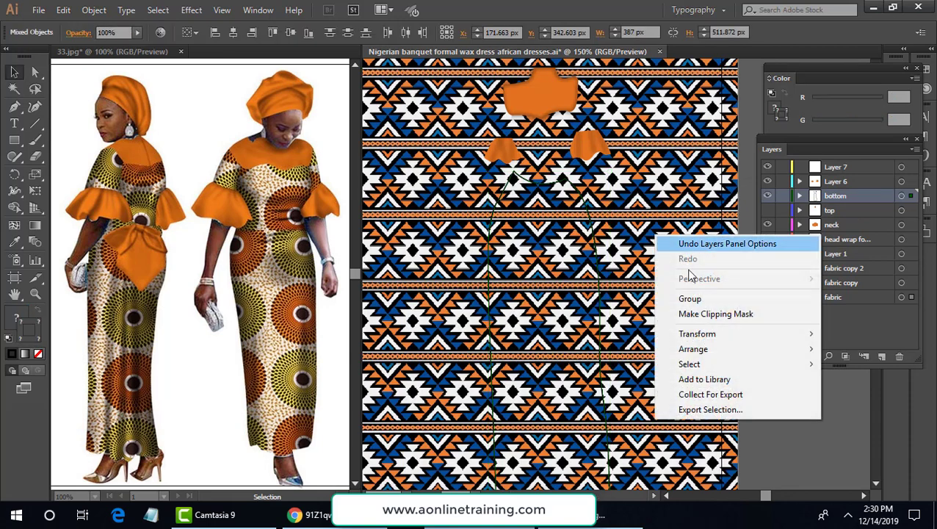
pyautogui.click(711, 314)
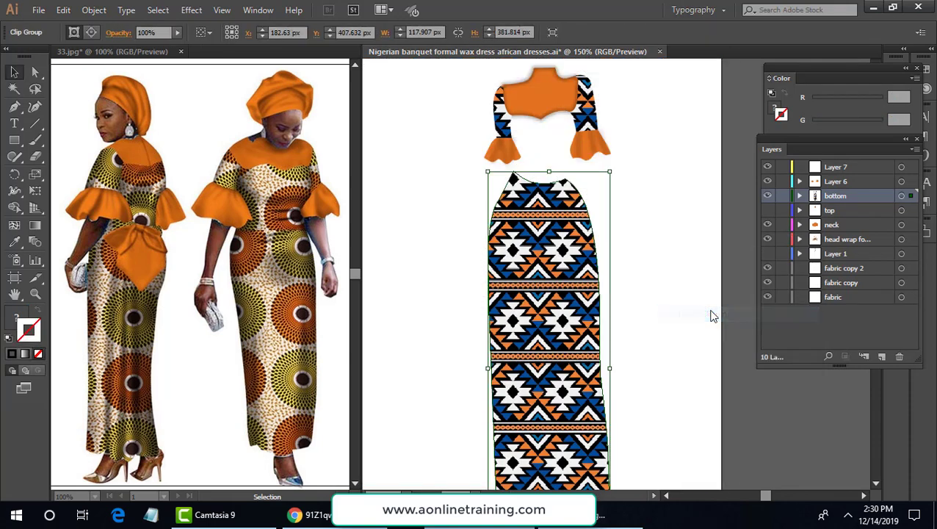
pyautogui.click(677, 236)
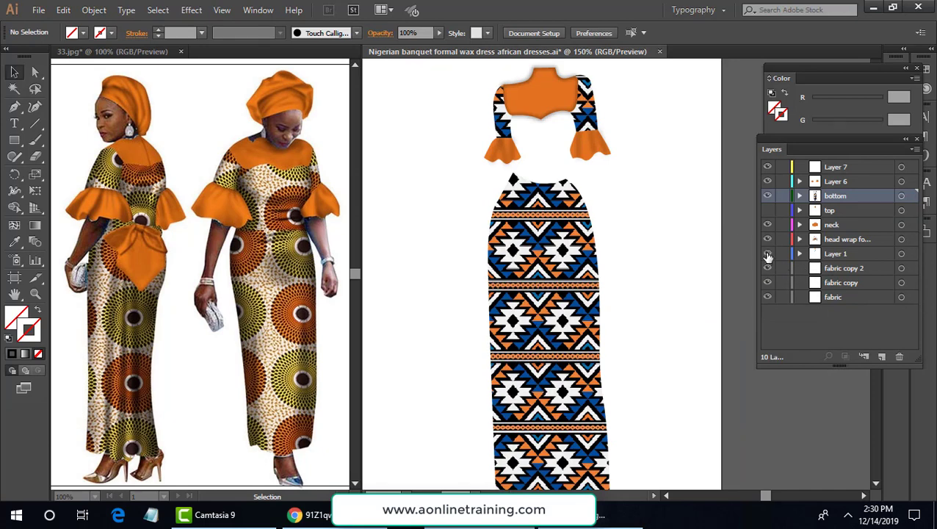
# Show the top layer and the croquis on Layer 1 along with the patterned skirt, viewing the whole figure at 50% zoom
pyautogui.click(767, 253)
pyautogui.click(767, 254)
pyautogui.click(767, 210)
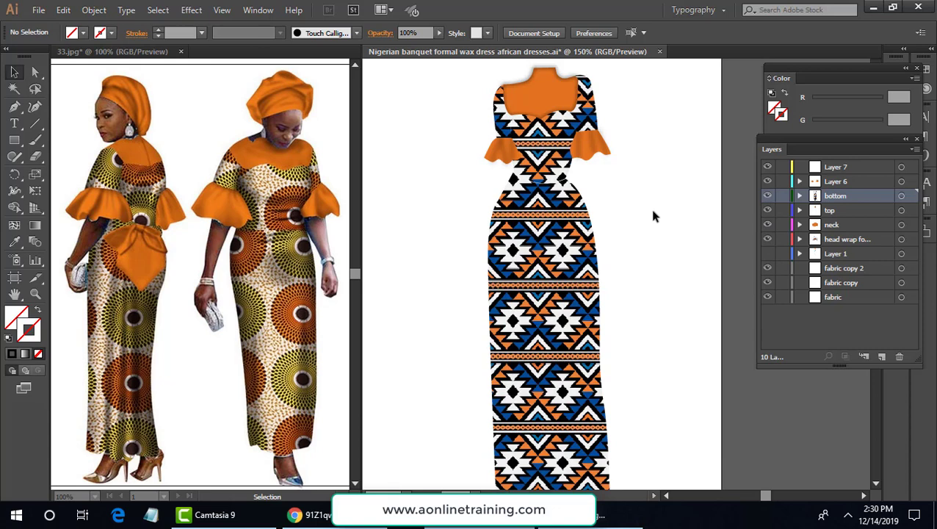
pyautogui.click(768, 268)
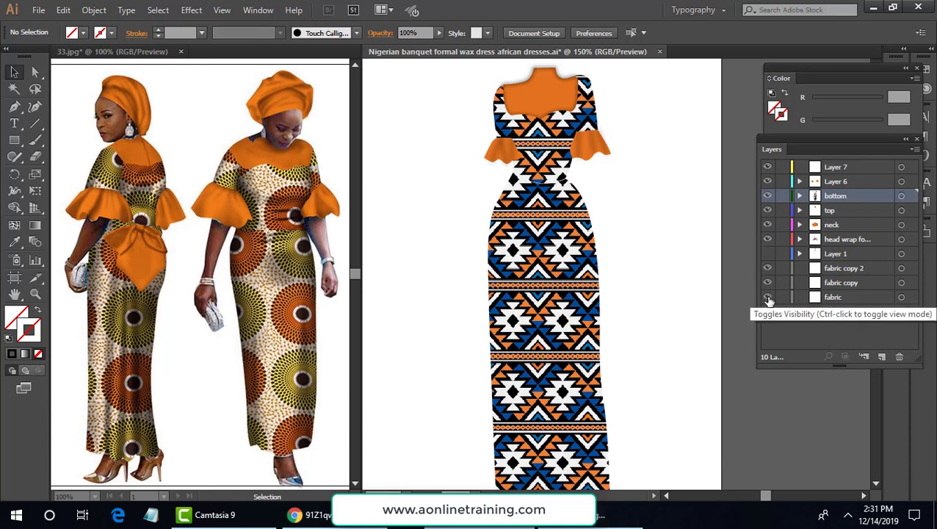
pyautogui.click(767, 254)
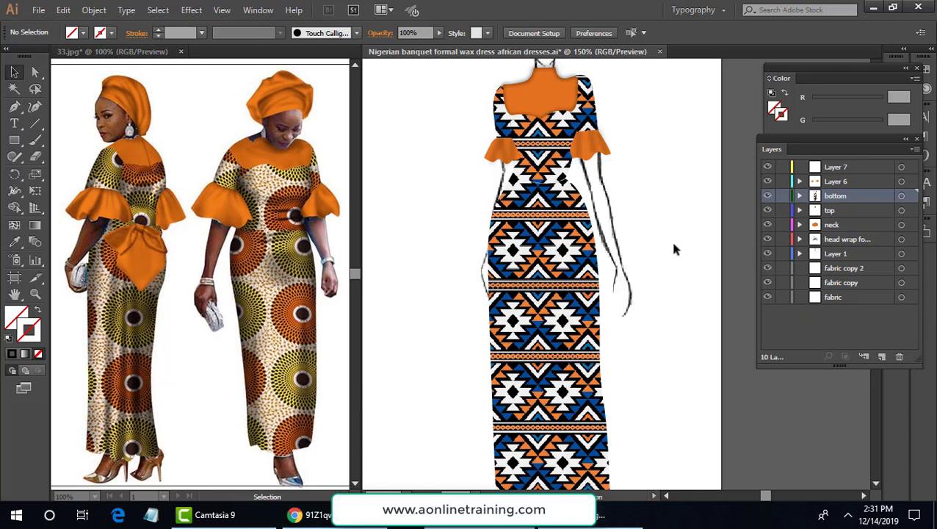
pyautogui.hotkey('ctrl', '-')
pyautogui.hotkey('ctrl', '-')
pyautogui.hotkey('ctrl', '-')
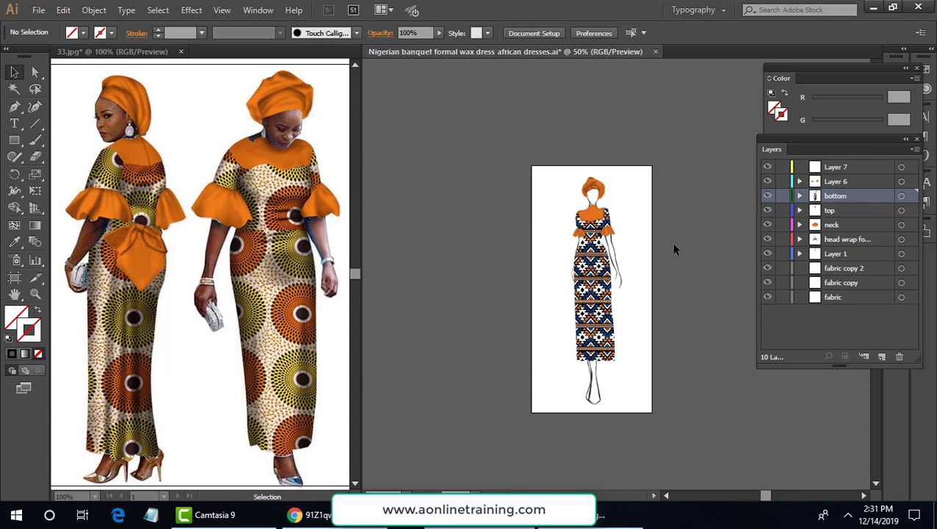
# Give the patterned sleeves' clip group a solid black stroke (000000) with no fill
pyautogui.hotkey('ctrl', '+')
pyautogui.hotkey('ctrl', '+')
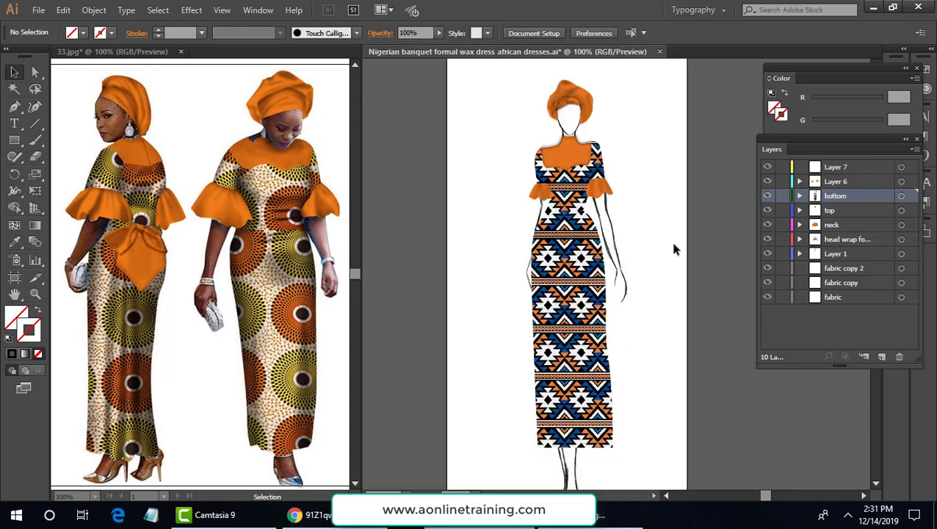
pyautogui.click(599, 172)
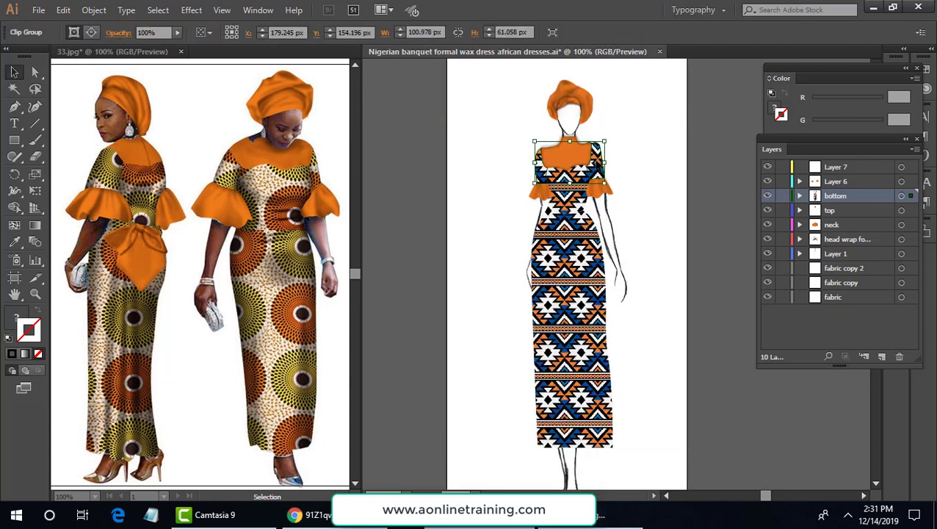
pyautogui.click(12, 355)
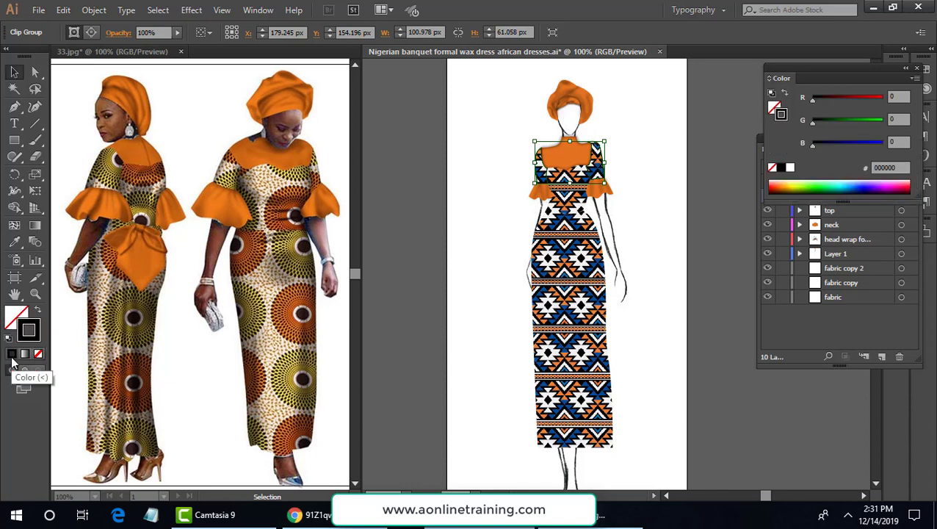
pyautogui.click(630, 176)
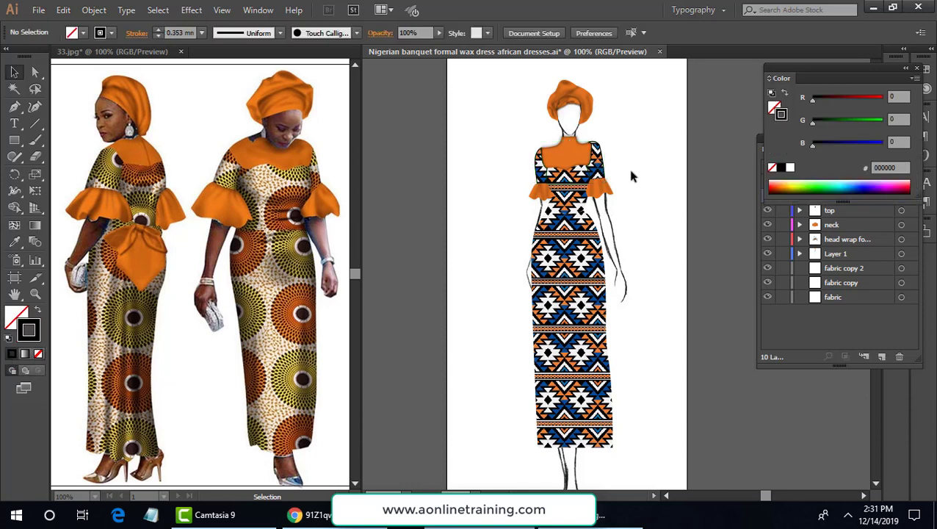
# Outline the patterned bodice and skirt clip groups with a solid black stroke (000000)
pyautogui.click(581, 211)
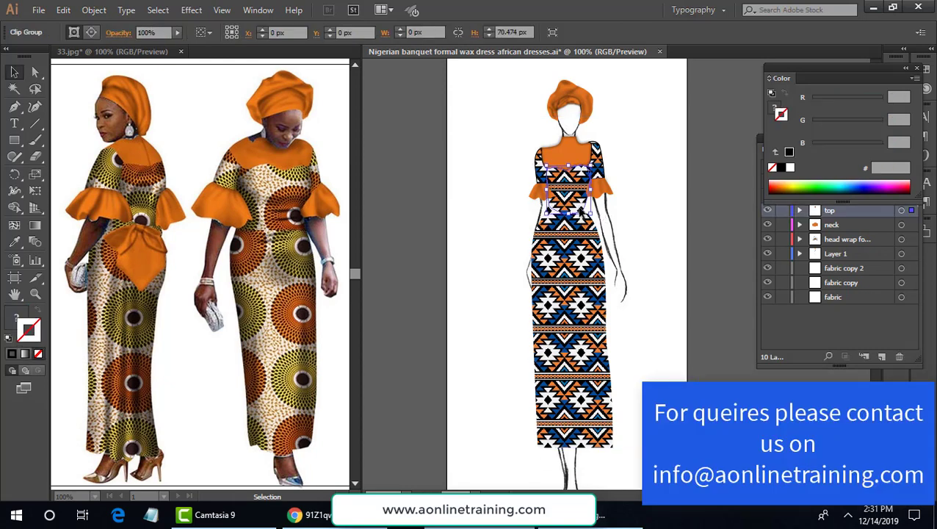
pyautogui.click(12, 353)
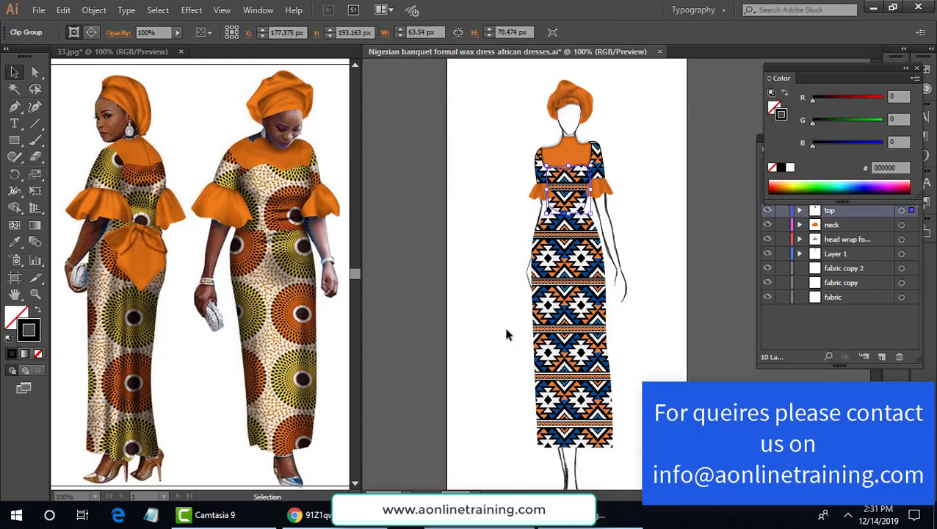
pyautogui.click(553, 330)
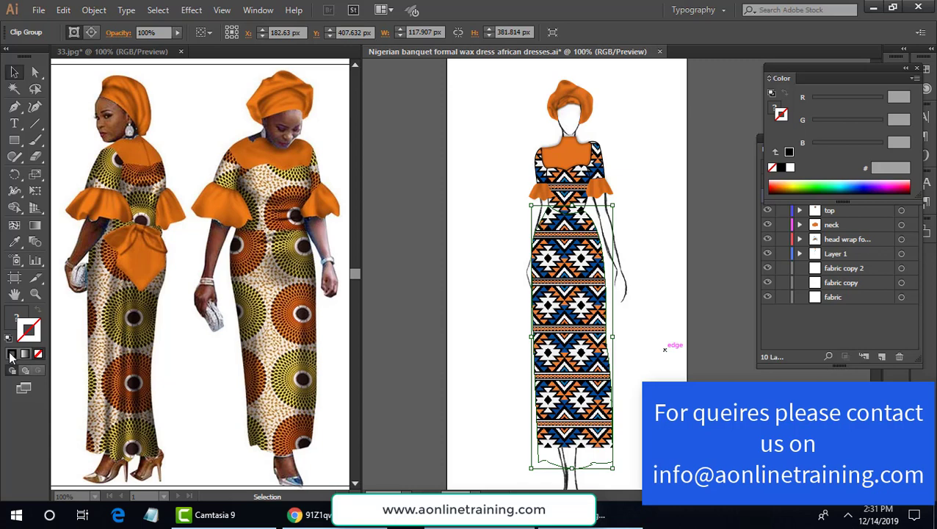
pyautogui.click(693, 254)
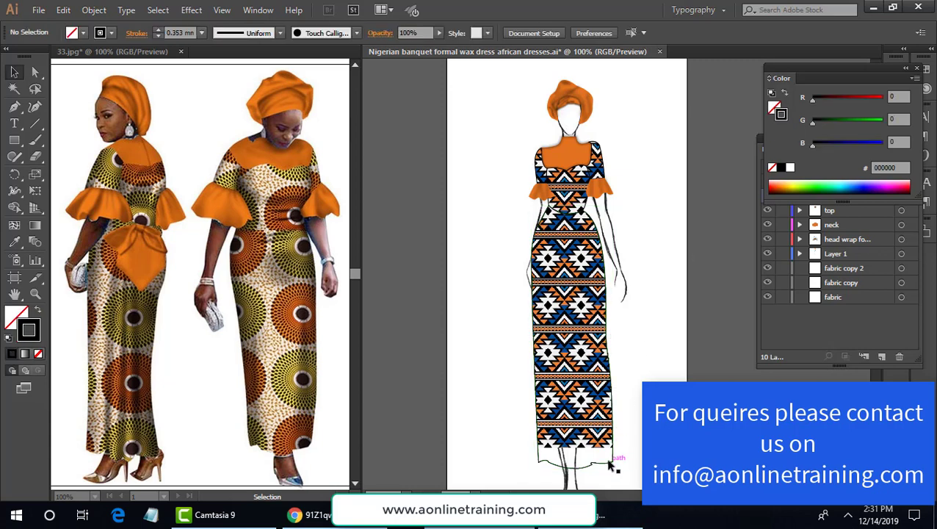
# Isolate the skirt's clipping mask, lower the fabric image until it fills the skirt down to the hem, exit isolation and save the document
pyautogui.click(596, 420)
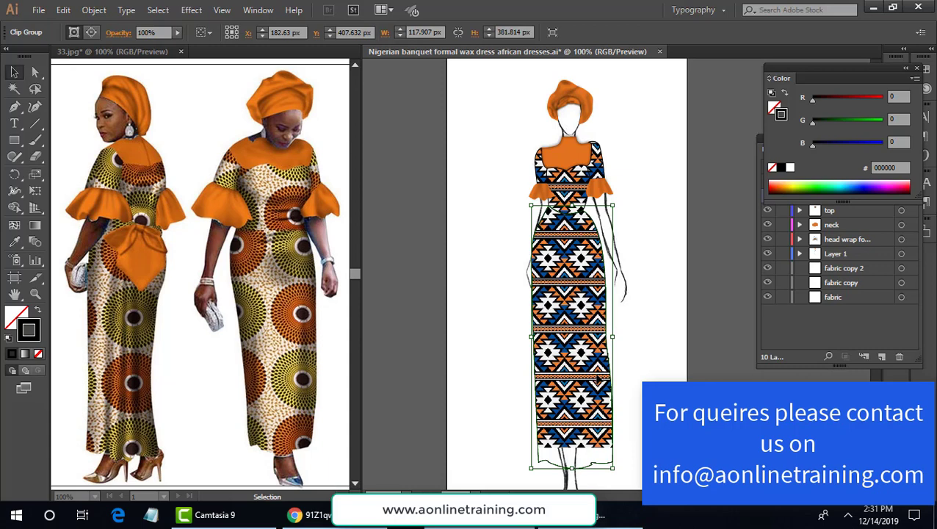
pyautogui.rightClick(597, 384)
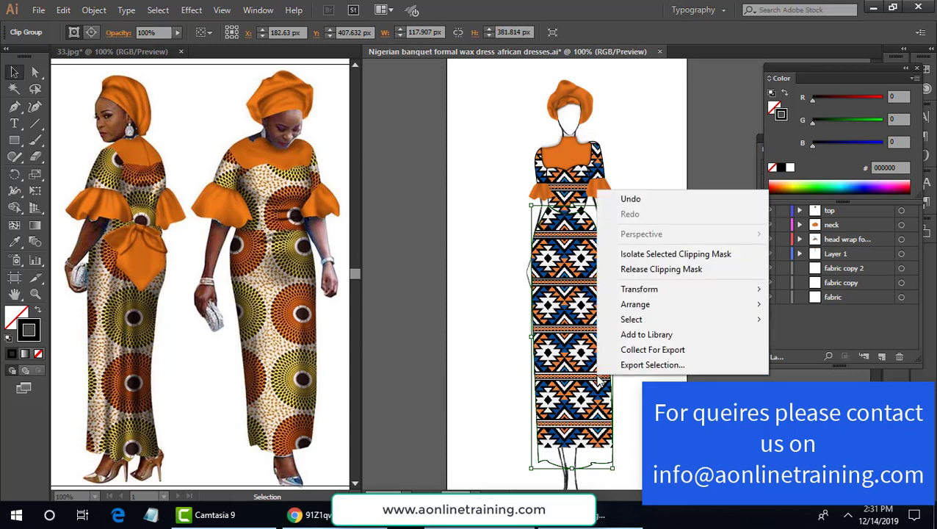
pyautogui.click(657, 256)
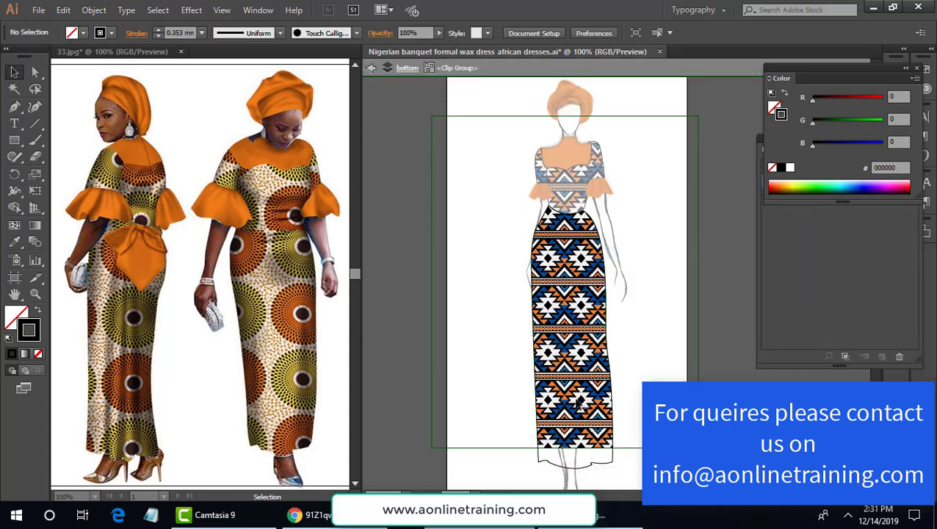
pyautogui.moveTo(582, 406); pyautogui.dragTo(587, 436)
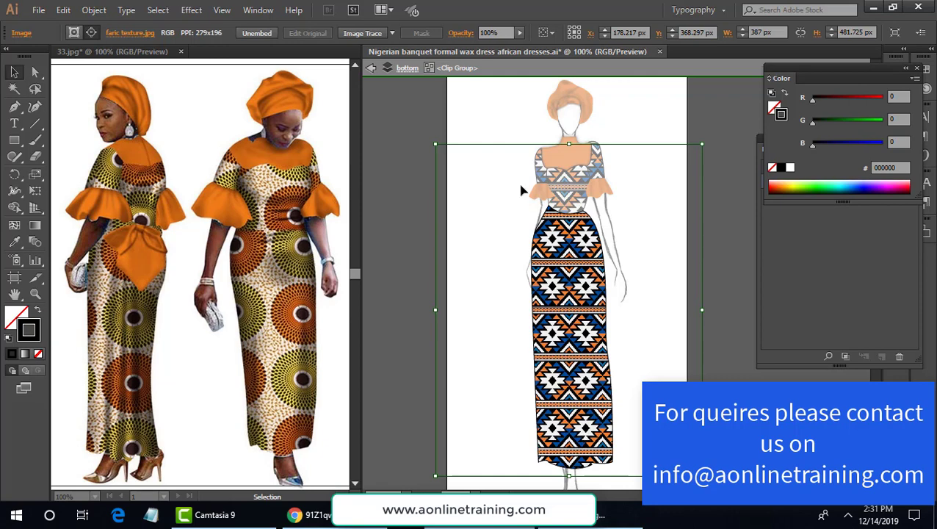
pyautogui.click(406, 70)
pyautogui.click(371, 68)
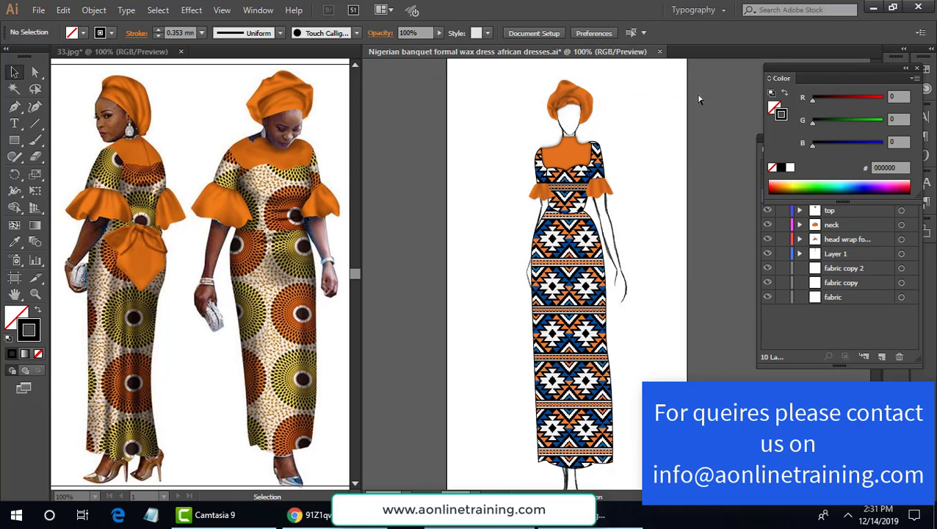
pyautogui.hotkey('ctrl', 's')
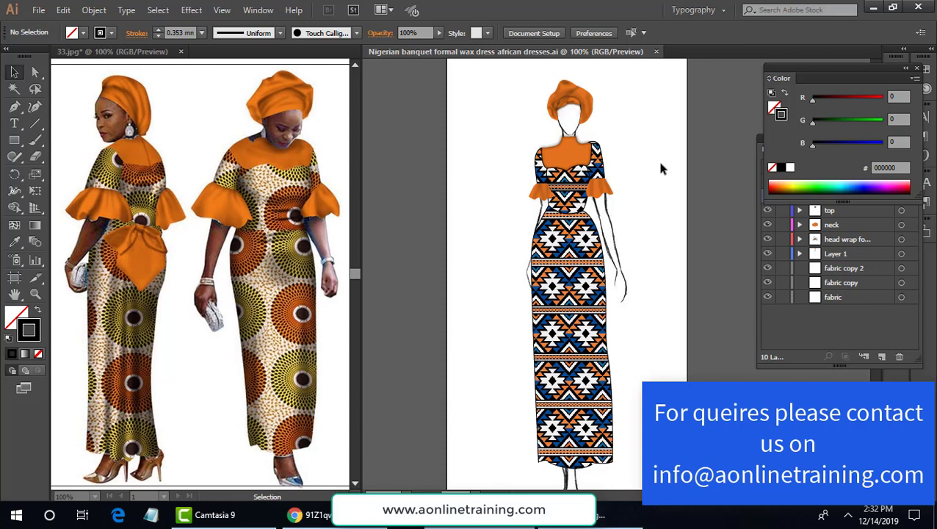
pyautogui.hotkey('ctrl', '-')
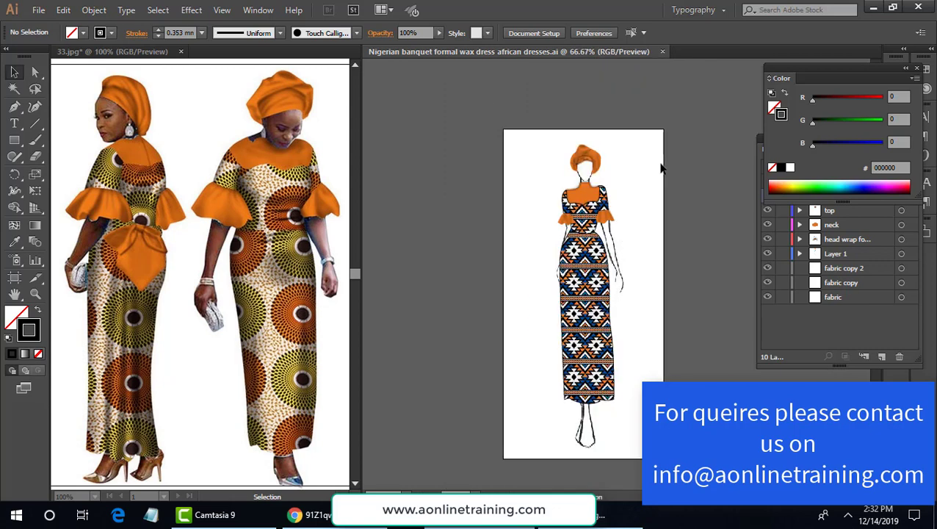
pyautogui.hotkey('ctrl', '-')
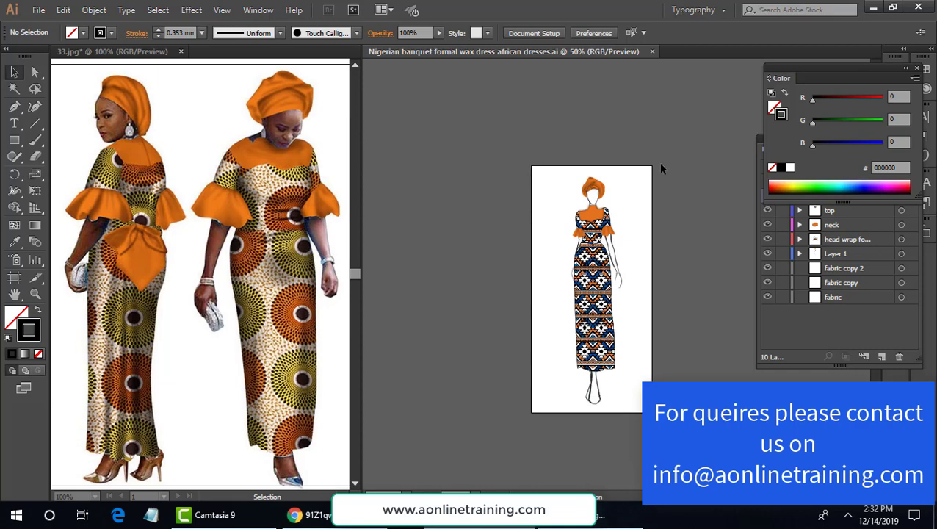
pyautogui.hotkey('ctrl', '+')
pyautogui.hotkey('ctrl', '+')
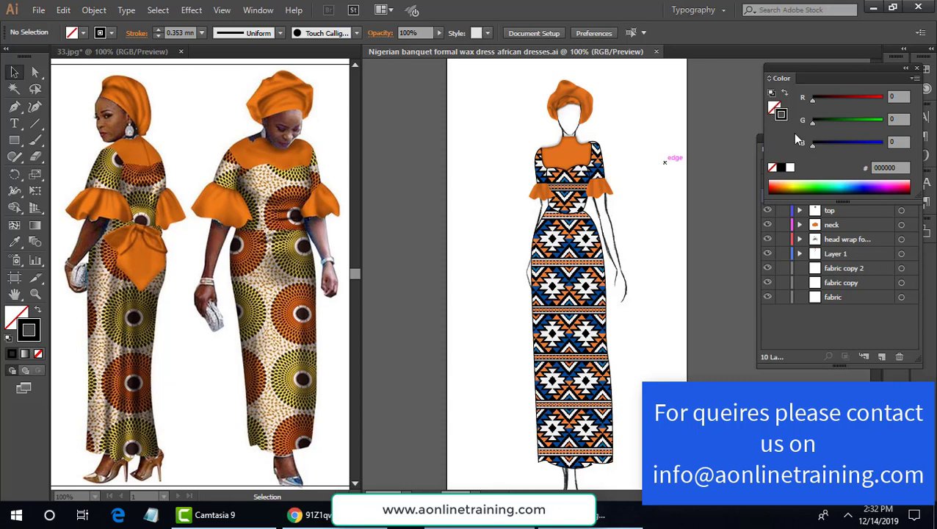
pyautogui.moveTo(601, 519)
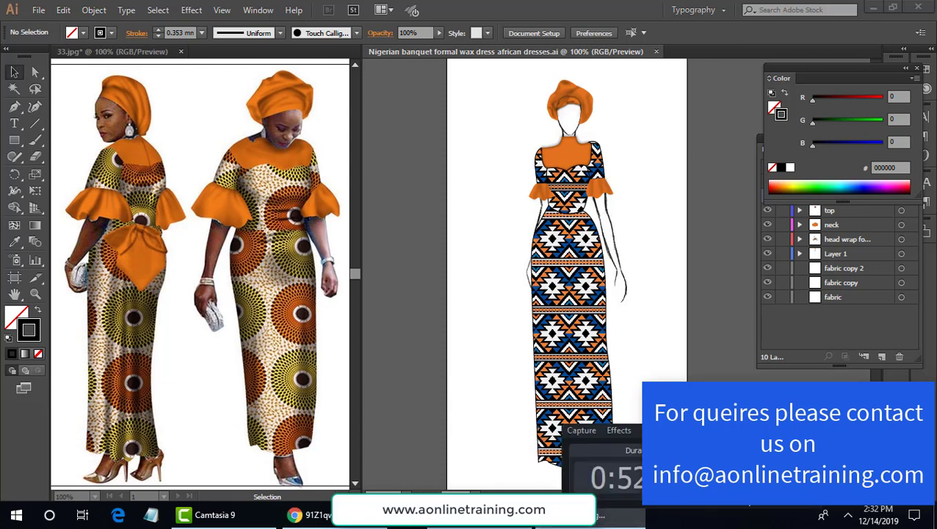